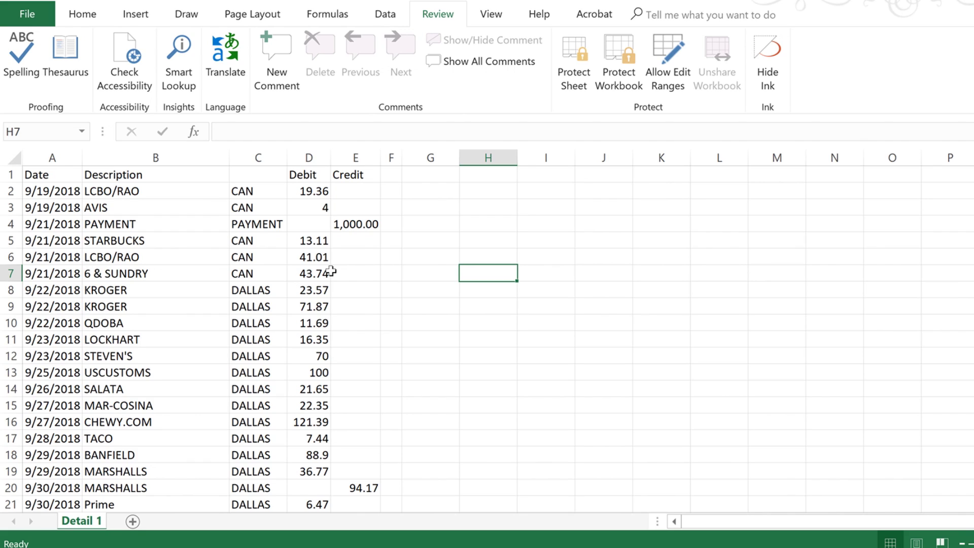
click(309, 224)
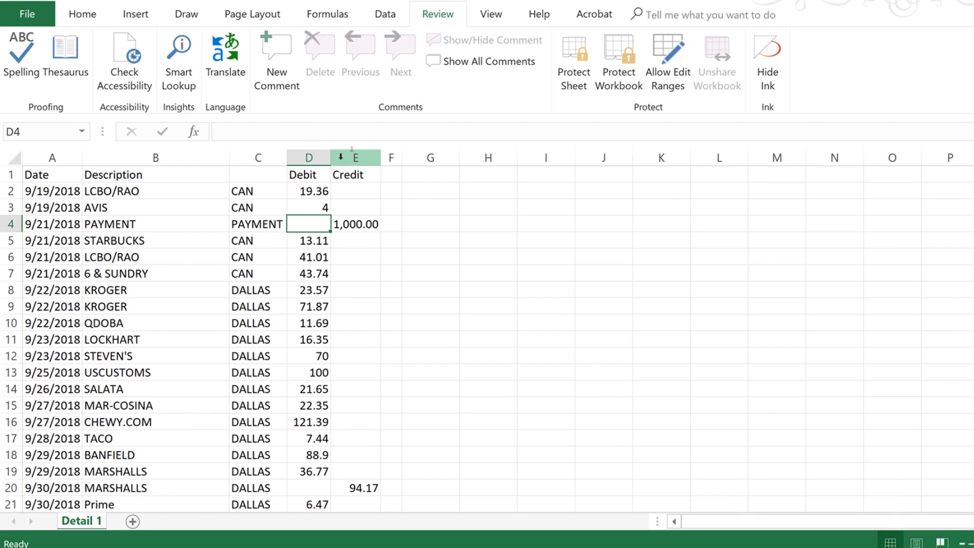
click(320, 190)
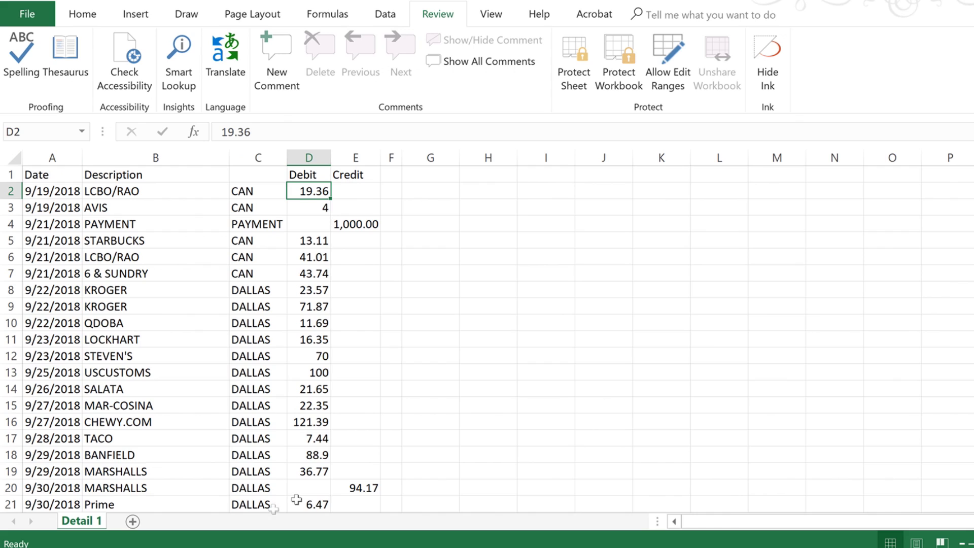
key(Right)
key(Down)
key(Down)
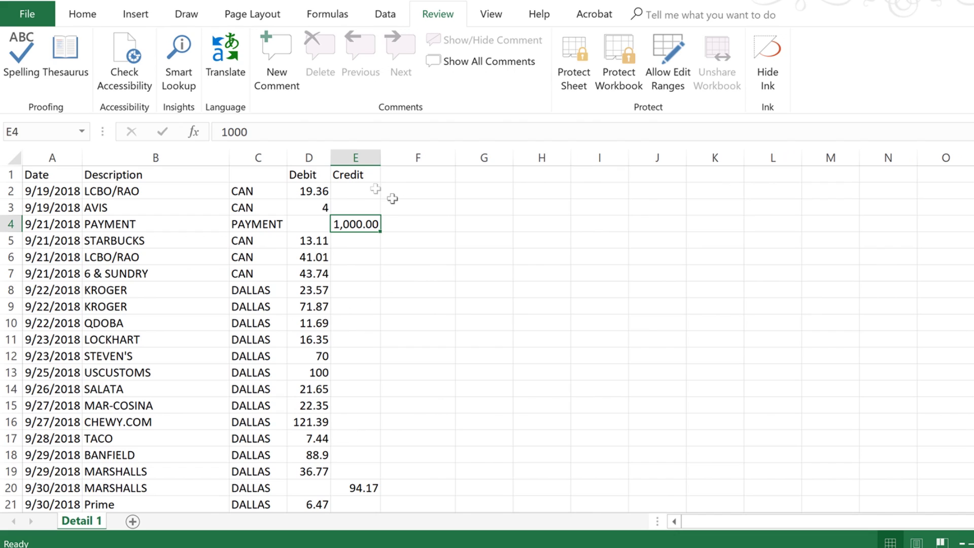
- Insert a new column before the Debit column and give it the header "Amount"
click(309, 157)
right_click(311, 158)
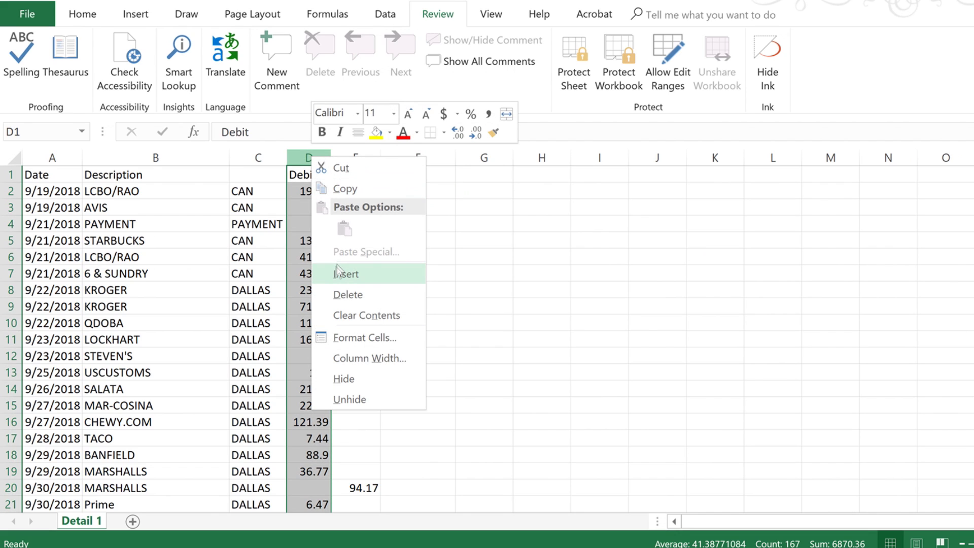
click(354, 274)
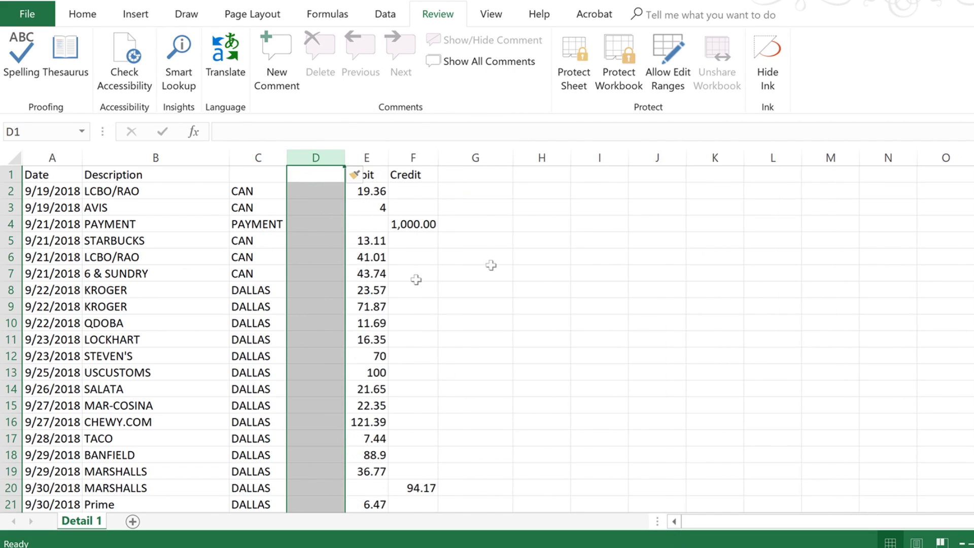
click(312, 175)
text(Amount)
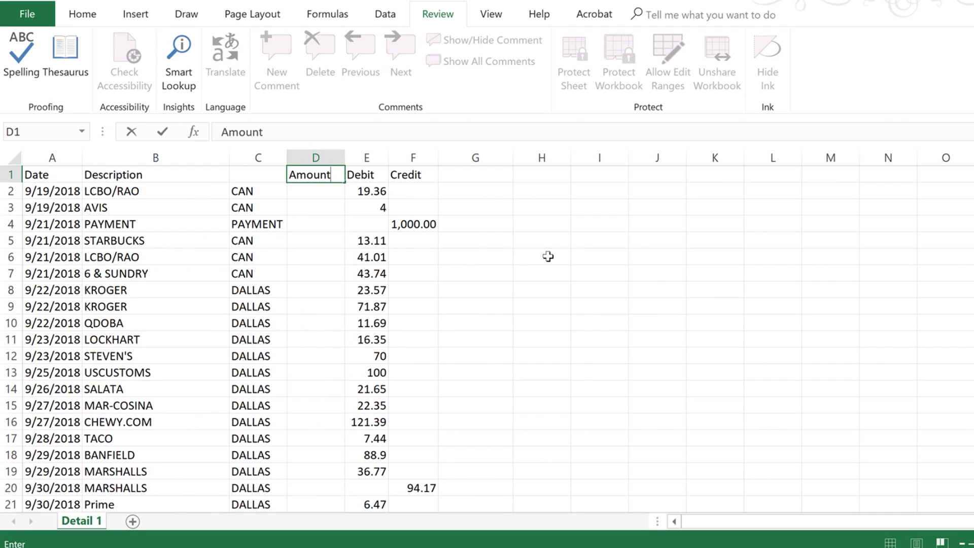
key(Return)
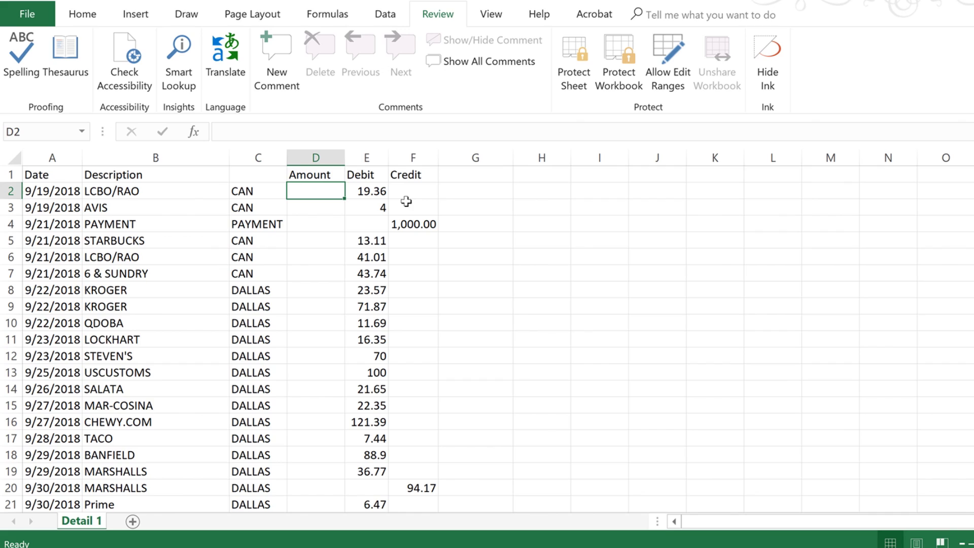
- Enter the formula =E2-F2 in D2 and fill it down the whole Amount column
text(=)
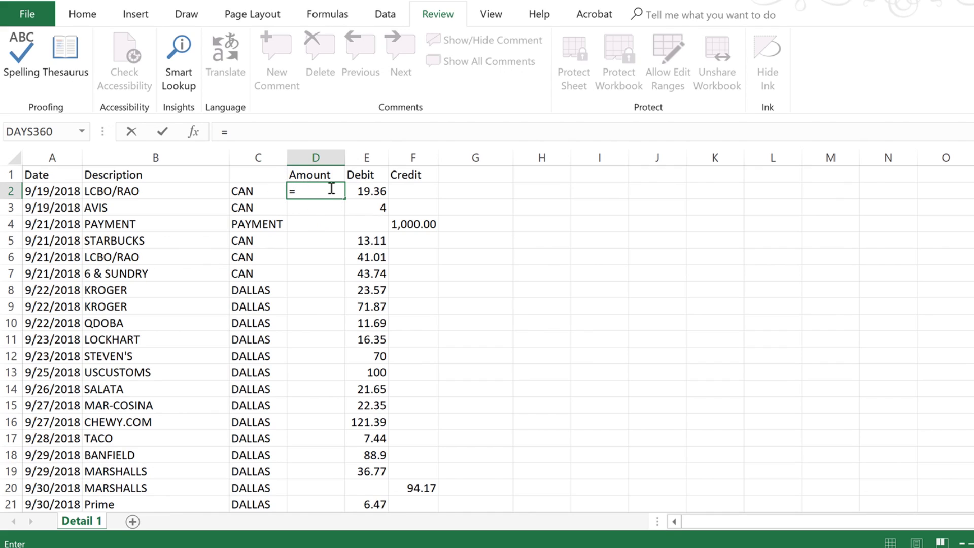
click(365, 189)
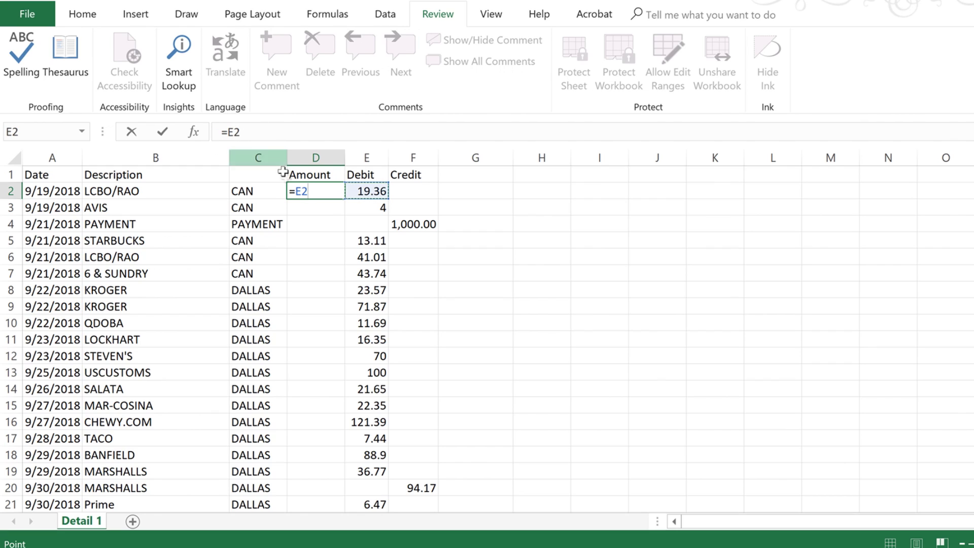
text(-)
click(426, 193)
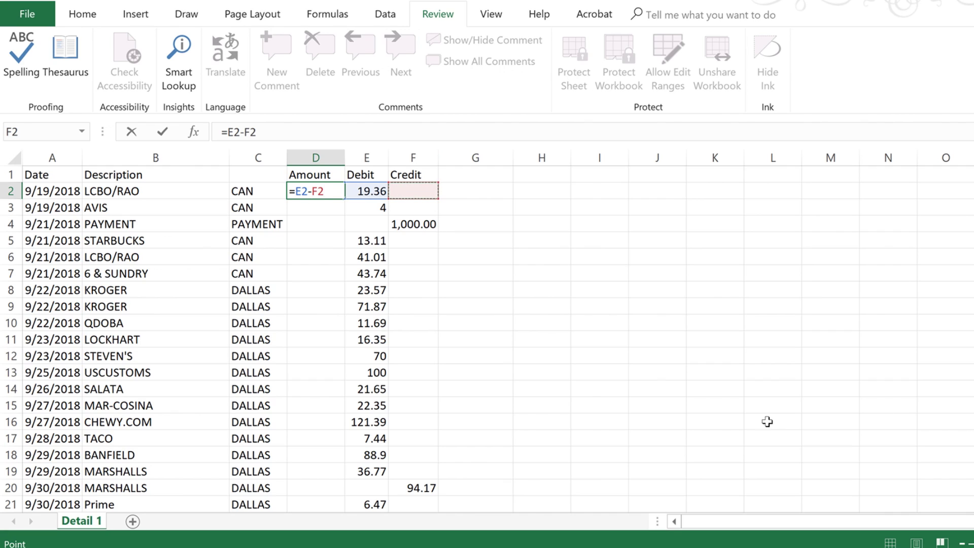
key(Return)
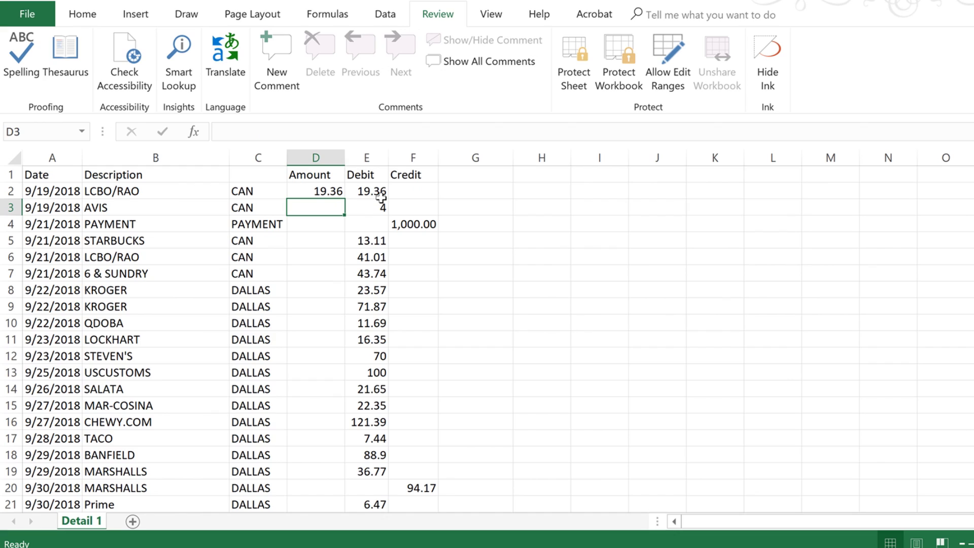
click(329, 192)
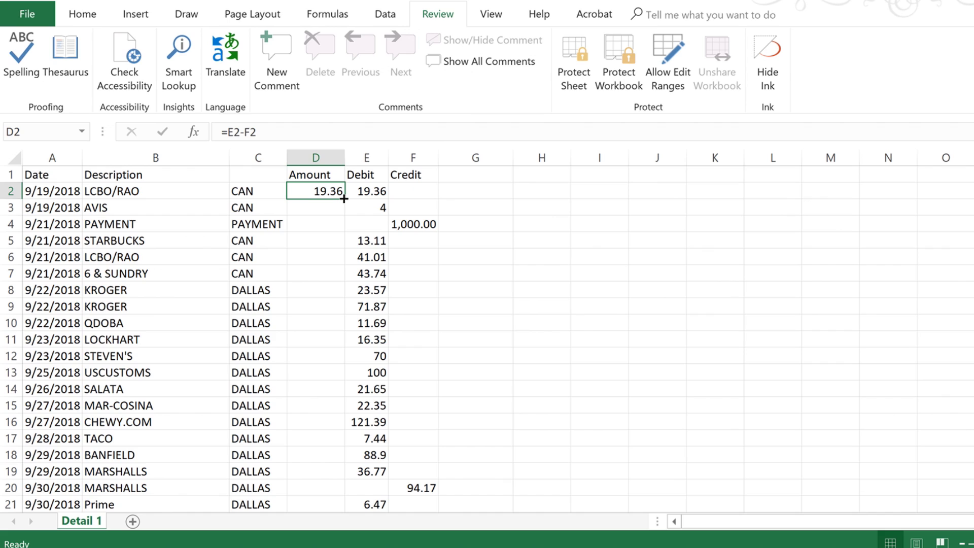
double_click(344, 199)
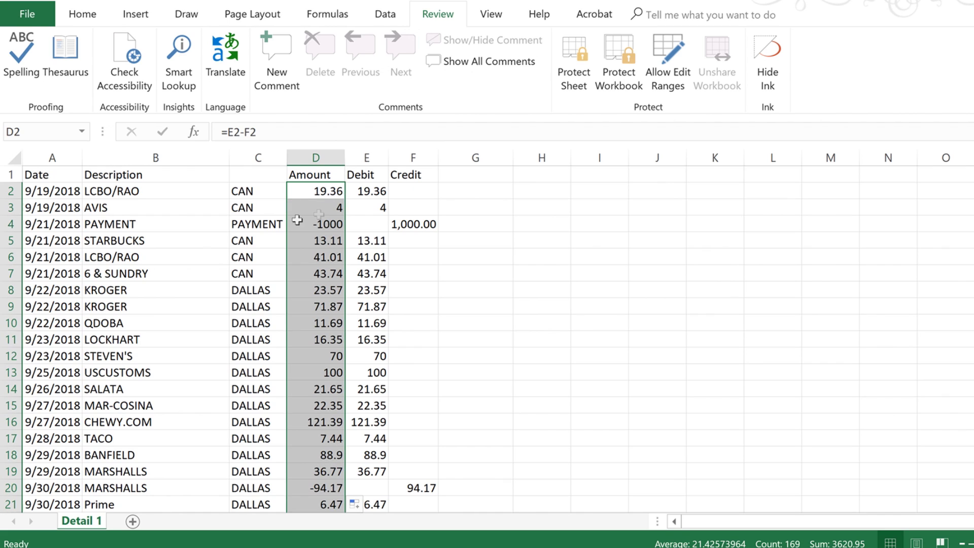
- Check how far the Amount column is filled, and visit the outer edges of the sheet's last row
click(322, 191)
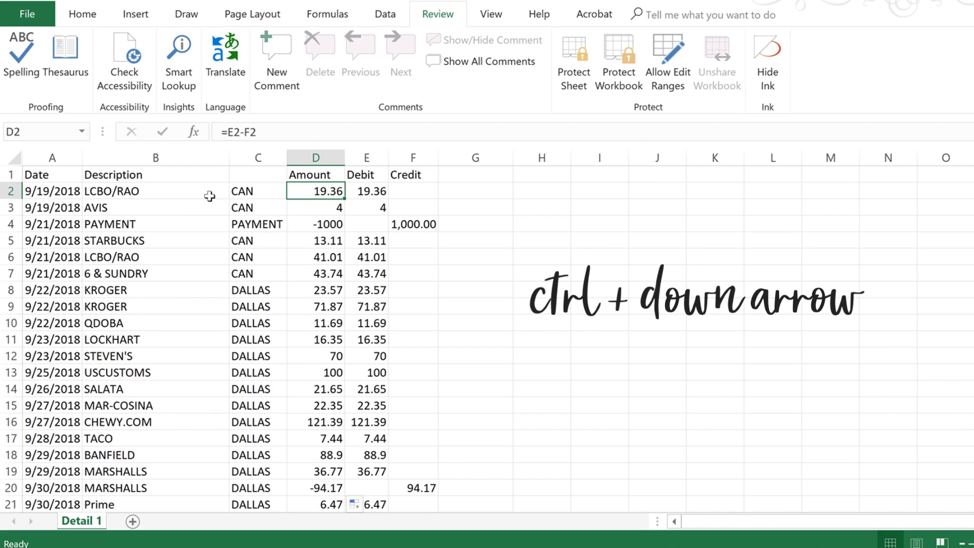
key(ctrl+Down)
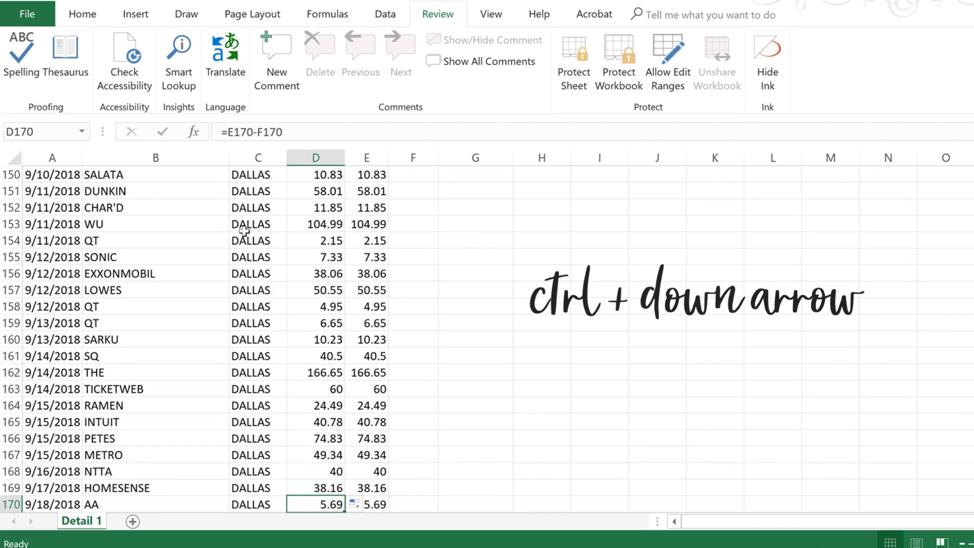
scroll(298, 287, down, 2)
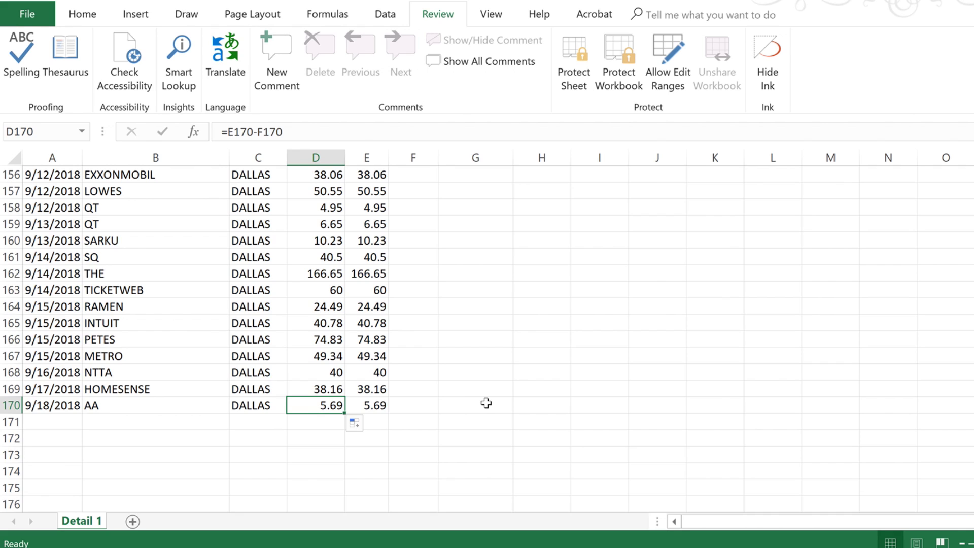
key(ctrl+Down)
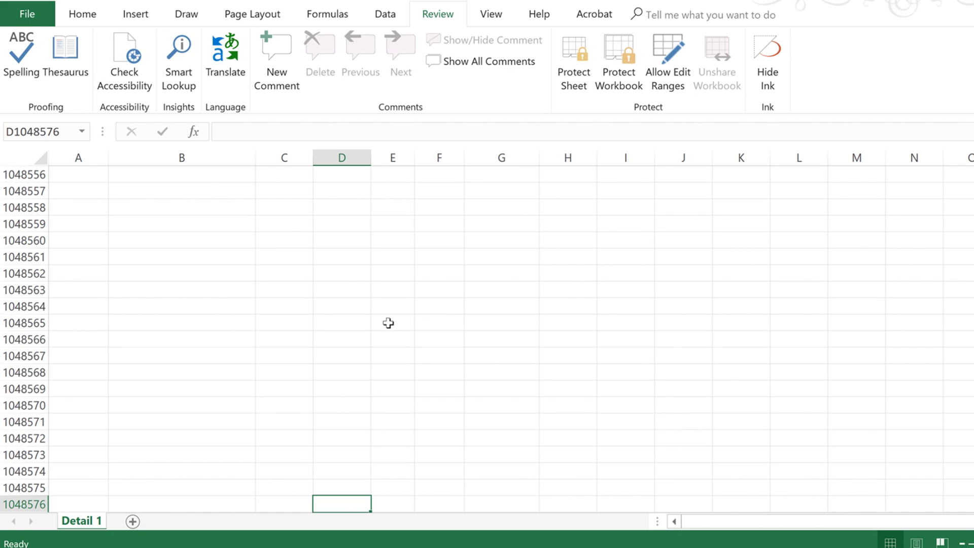
key(ctrl+Left)
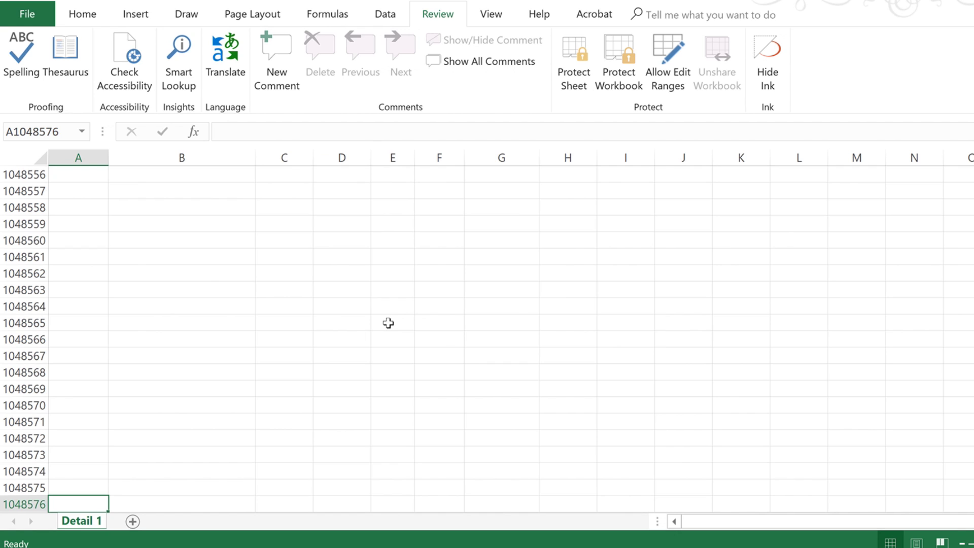
key(ctrl+Right)
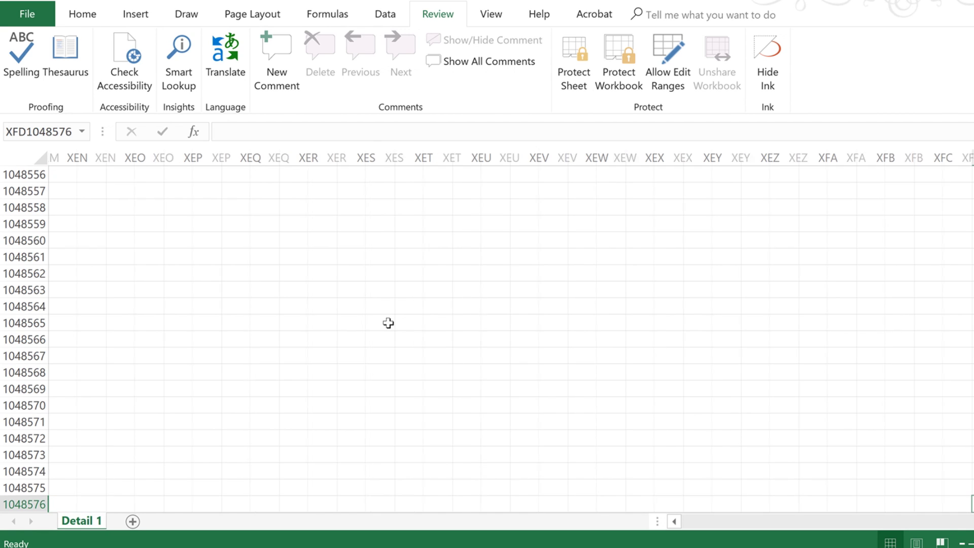
key(ctrl+Left)
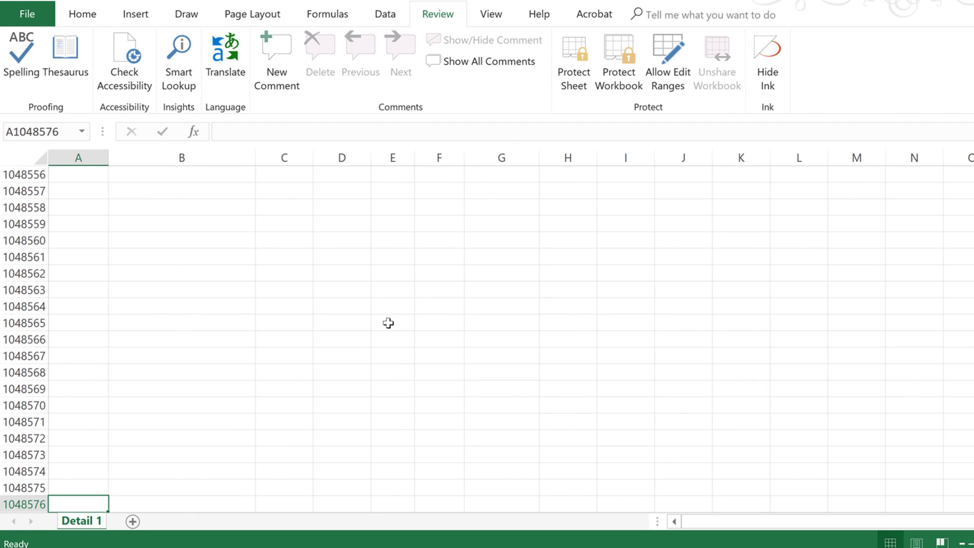
- Return from the sheet's last row to the last Amount entry and up to the Amount header
key(ctrl+Up)
key(Right)
key(Right)
key(Right)
key(Right)
key(Left)
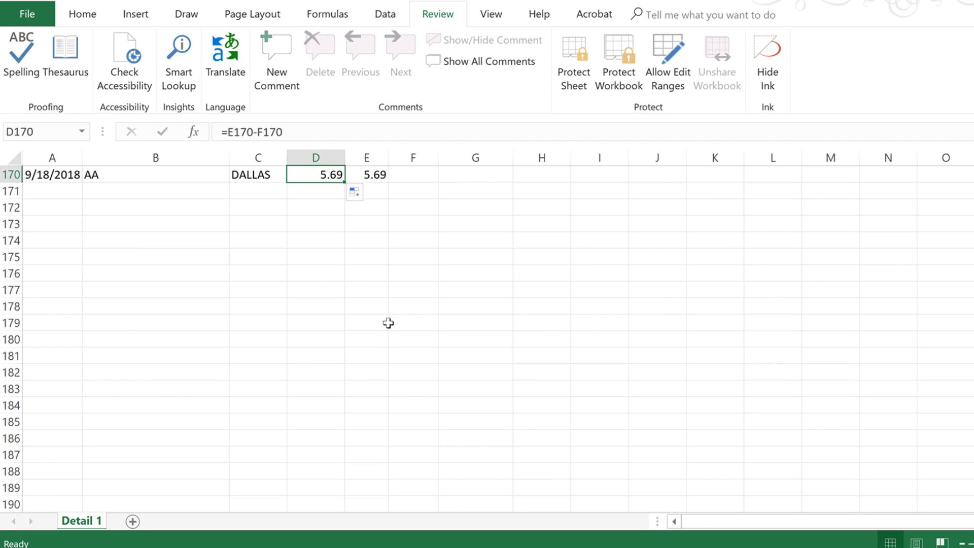
key(ctrl+Up)
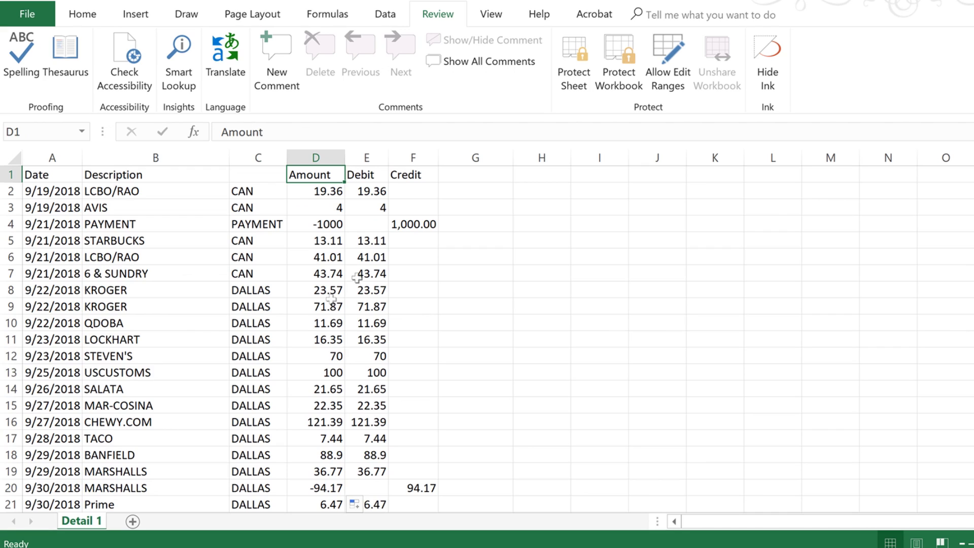
- Compare the Amount formulas in D2 and D4 with the Debit and Credit entries they refer to
click(336, 195)
click(415, 224)
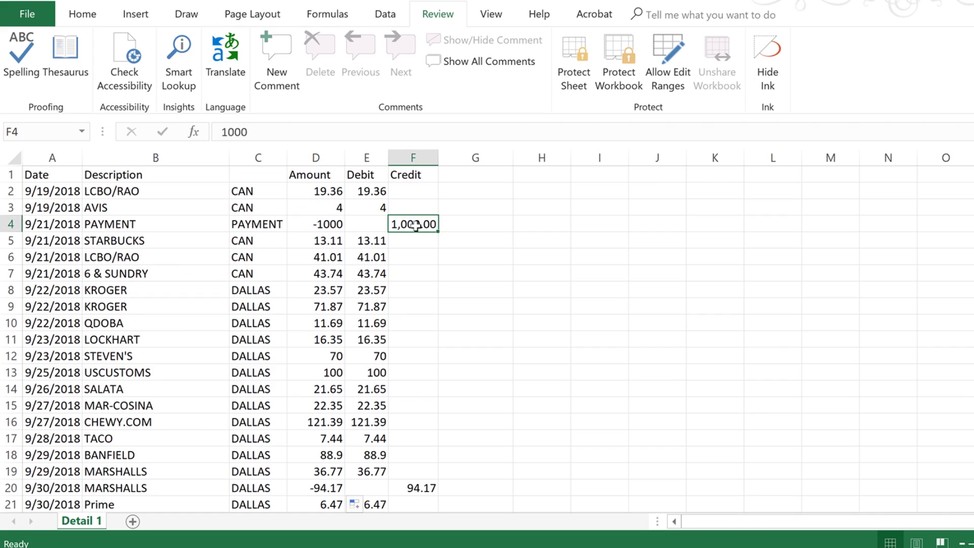
click(328, 224)
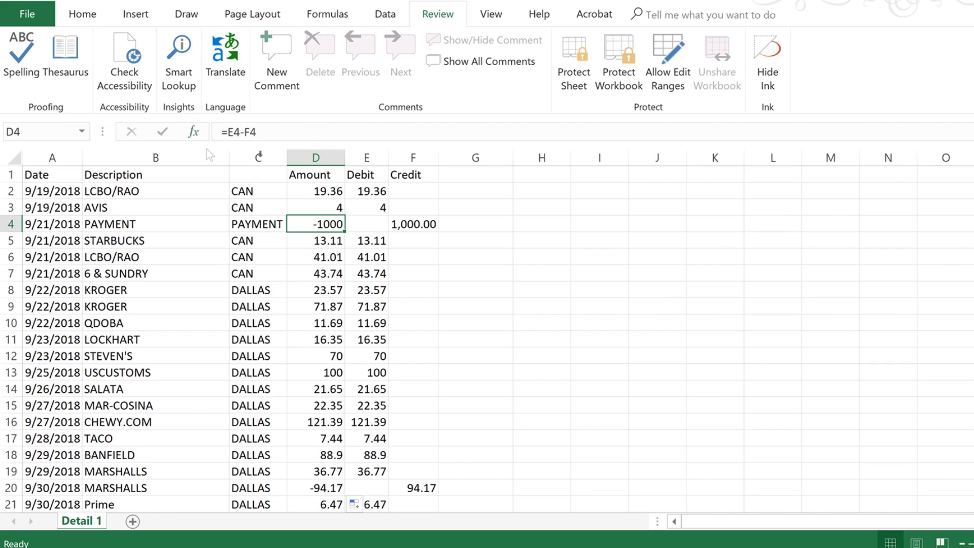
key(ctrl+Up)
key(ctrl+shift+Down)
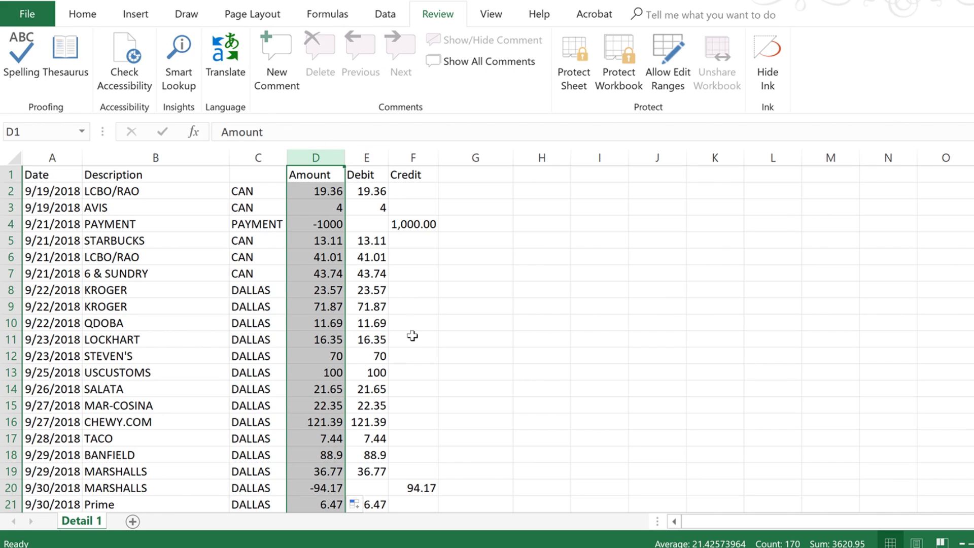
click(325, 191)
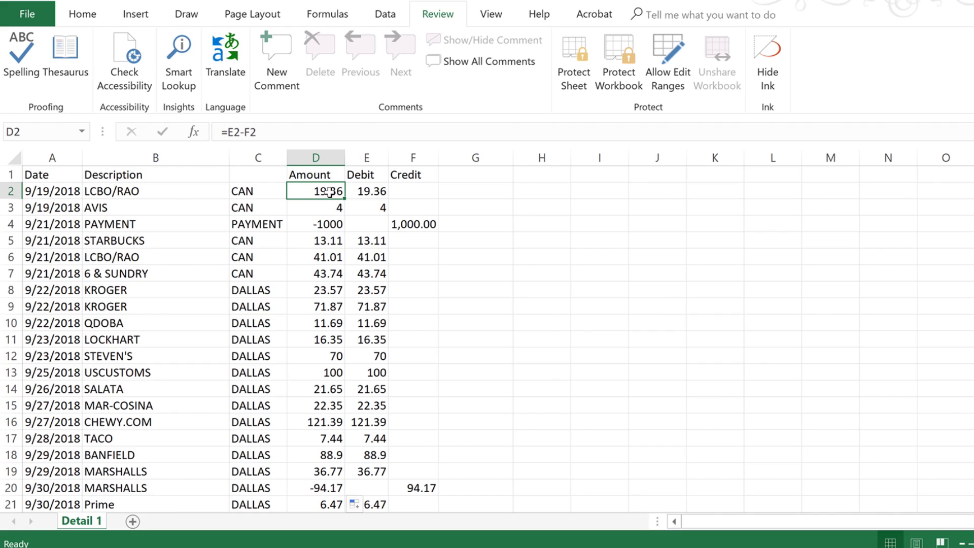
click(374, 191)
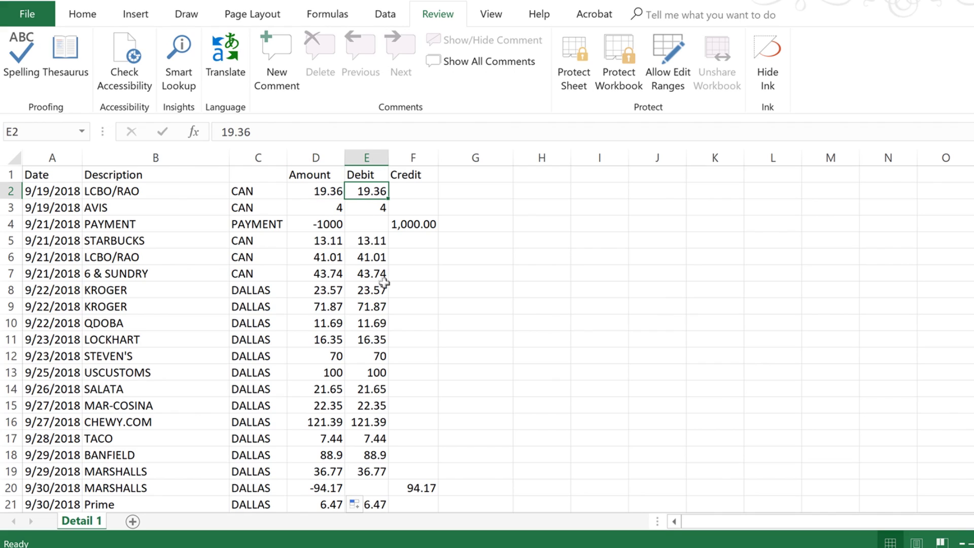
click(321, 189)
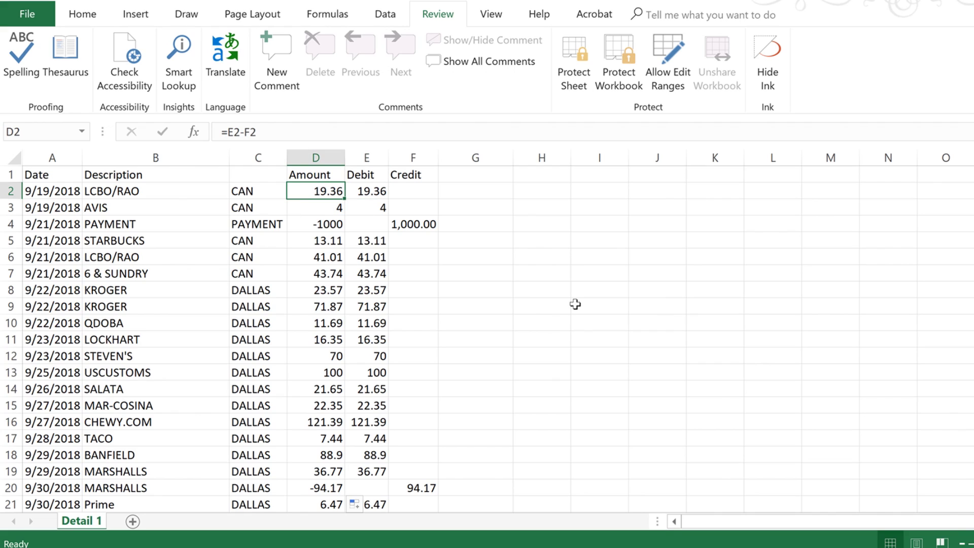
click(318, 158)
click(330, 190)
click(331, 176)
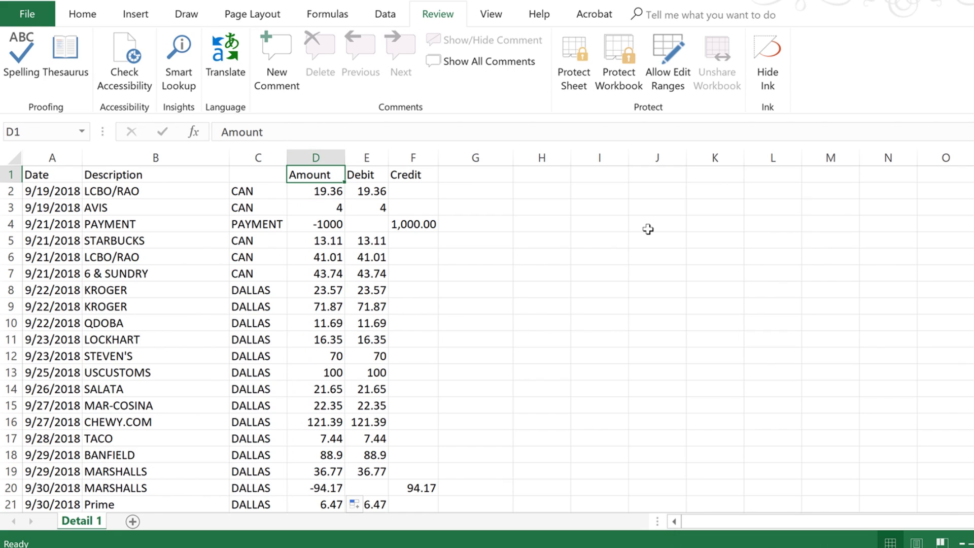
click(315, 158)
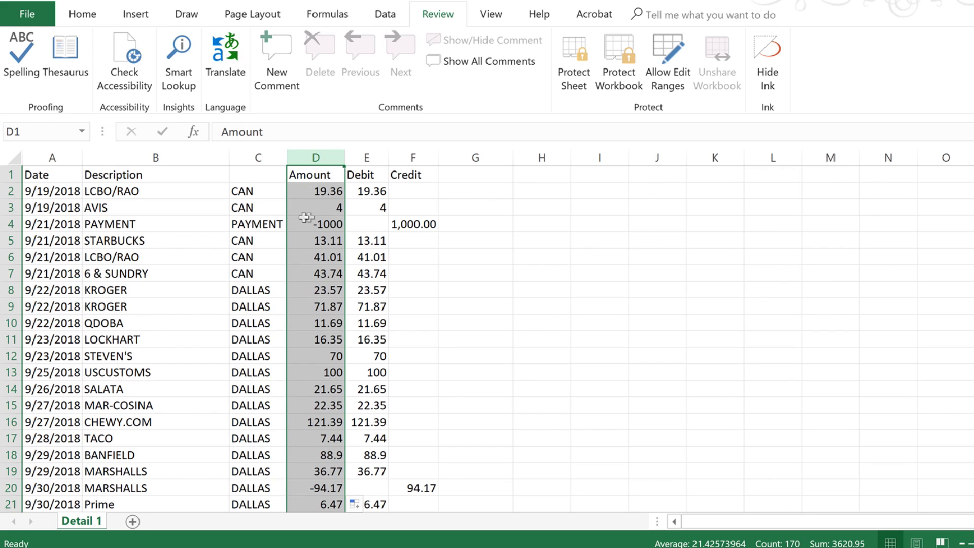
- Copy the Amount formulas from D2 down to the last row and paste them back in place as values only
click(337, 174)
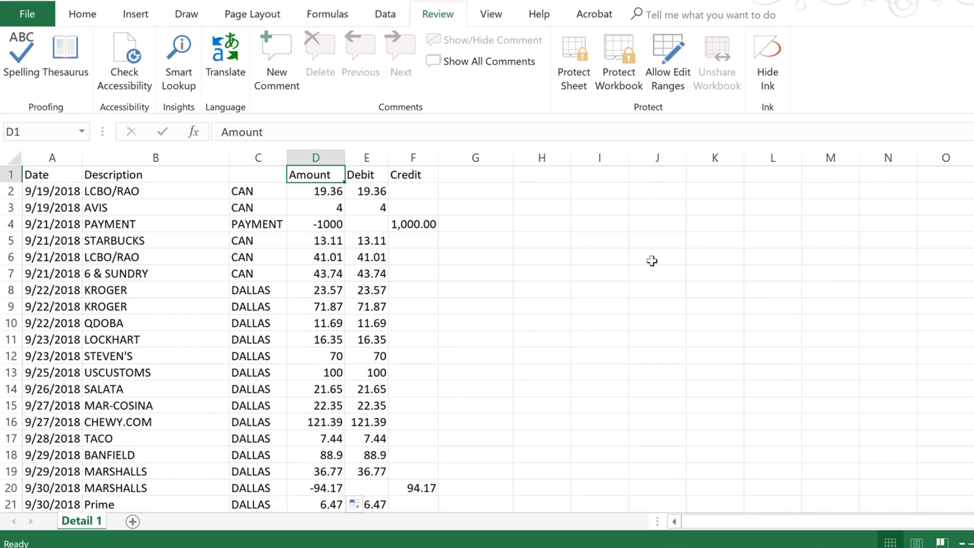
key(Down)
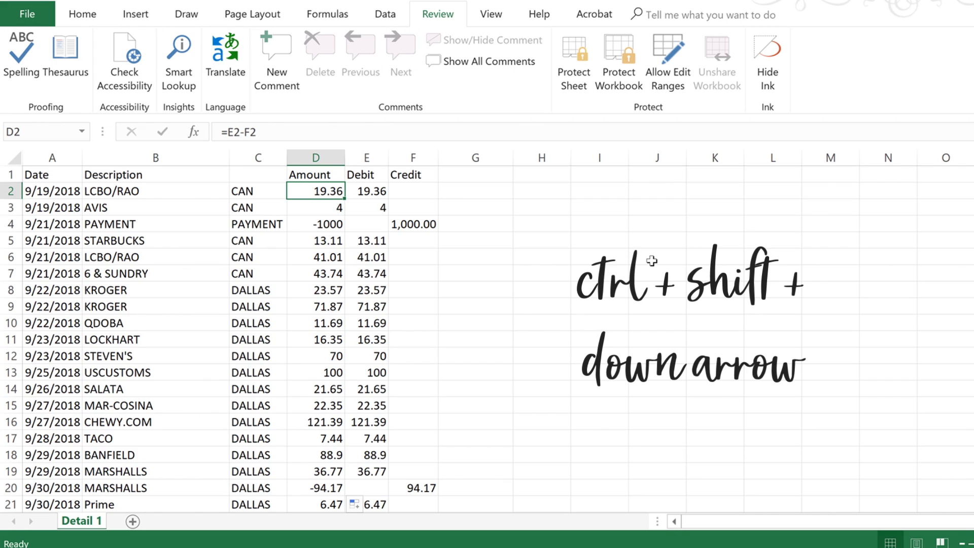
key(ctrl+shift+Down)
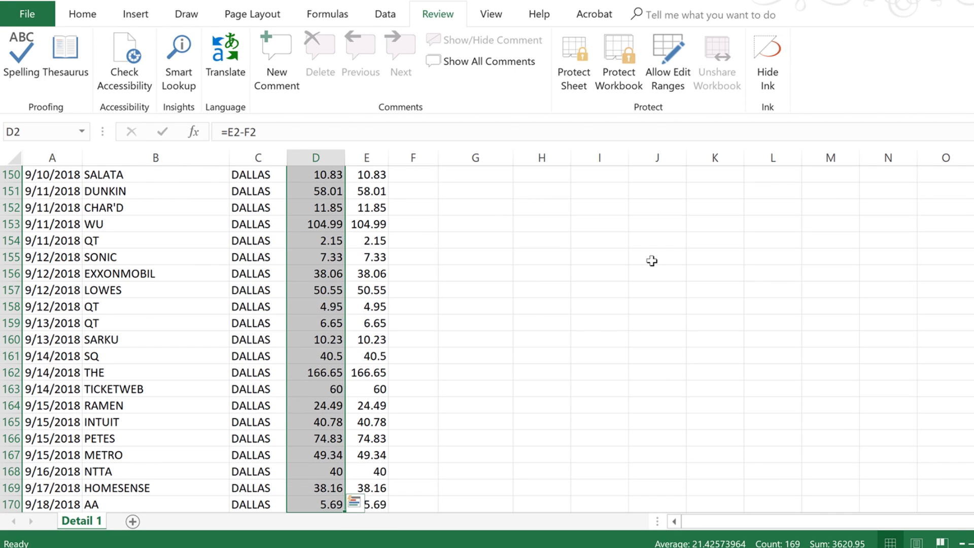
key(ctrl+c)
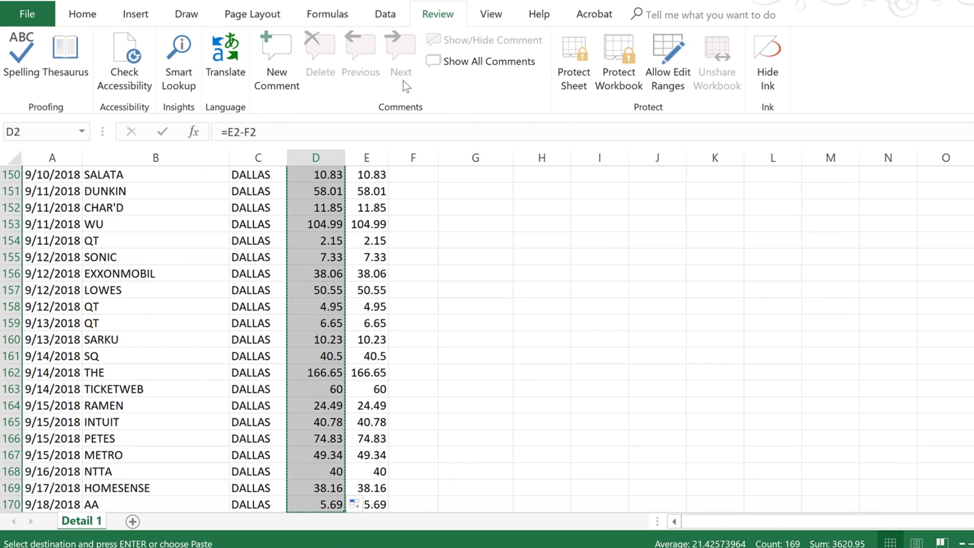
key(alt)
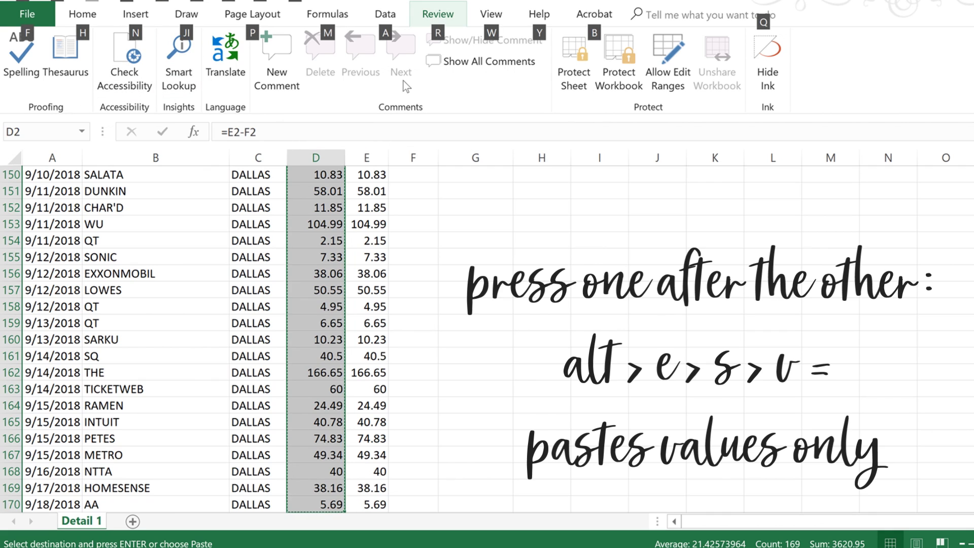
key(e)
key(s)
key(v)
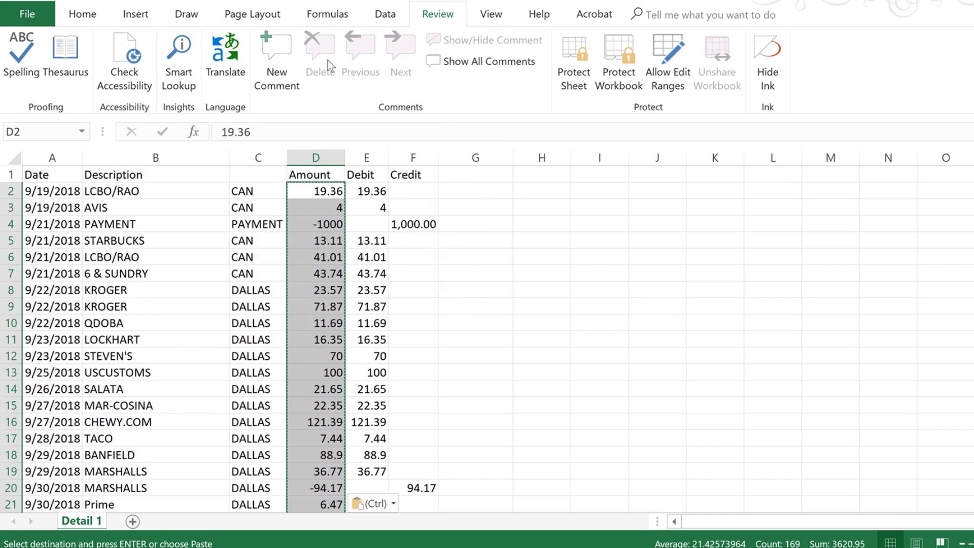
- Compare the pasted entry in D2 with the Debit entry in E2, and undo the values-only paste
click(404, 177)
click(315, 192)
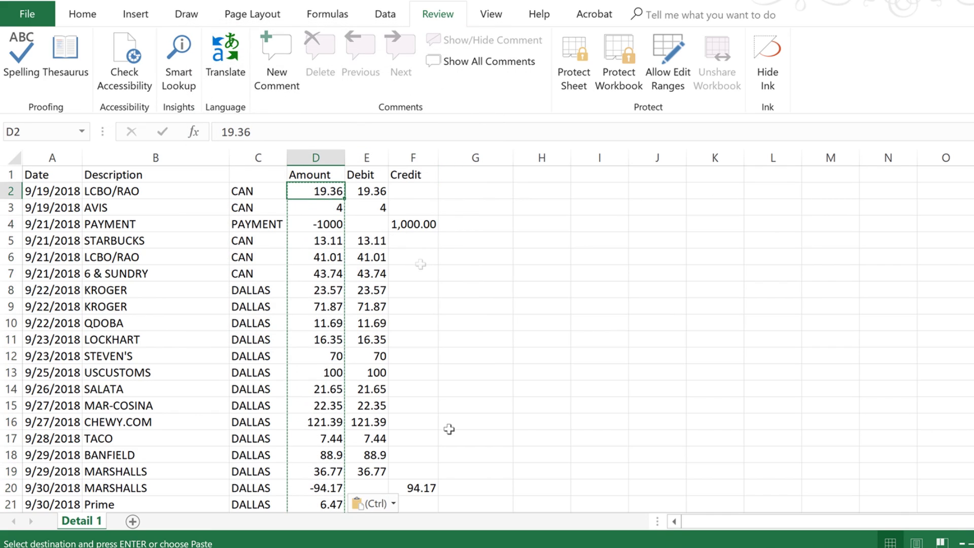
click(366, 188)
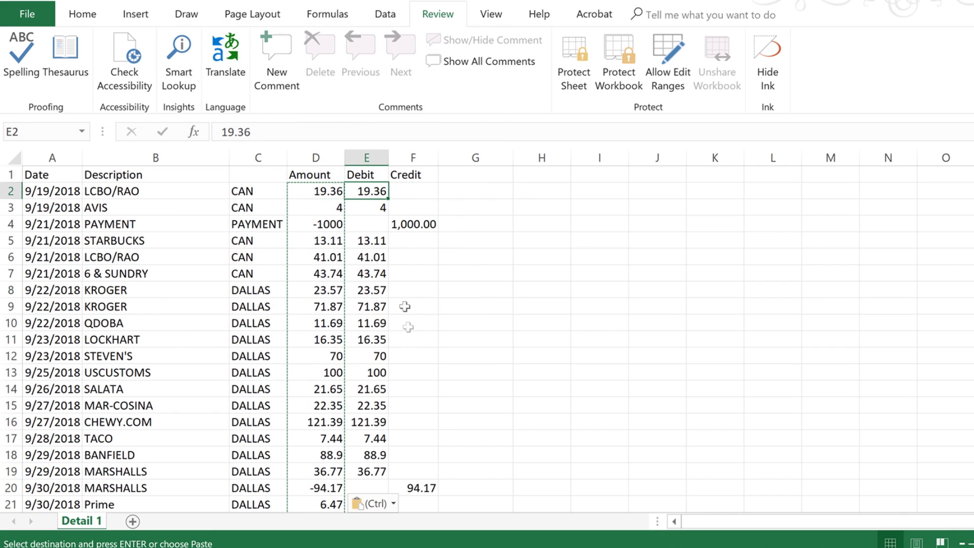
key(Escape)
key(Left)
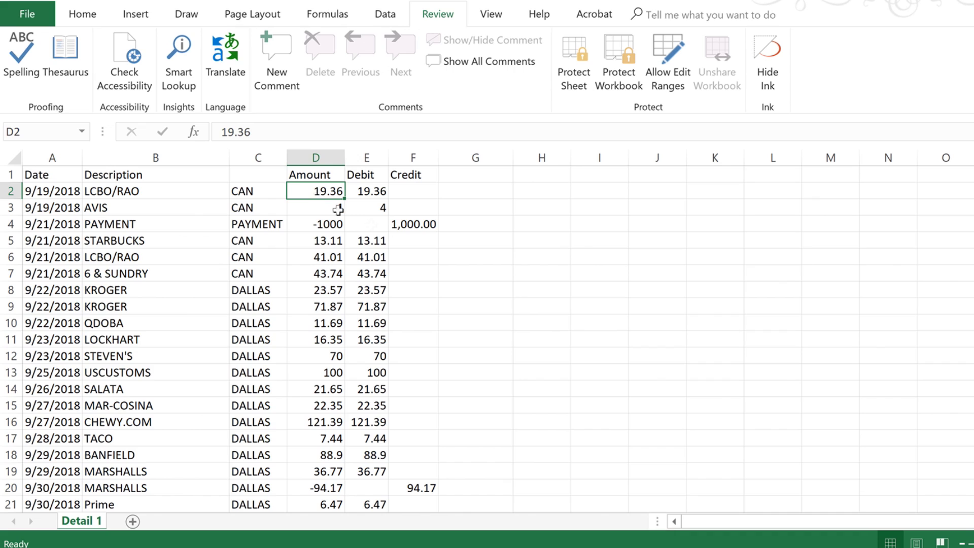
key(ctrl+z)
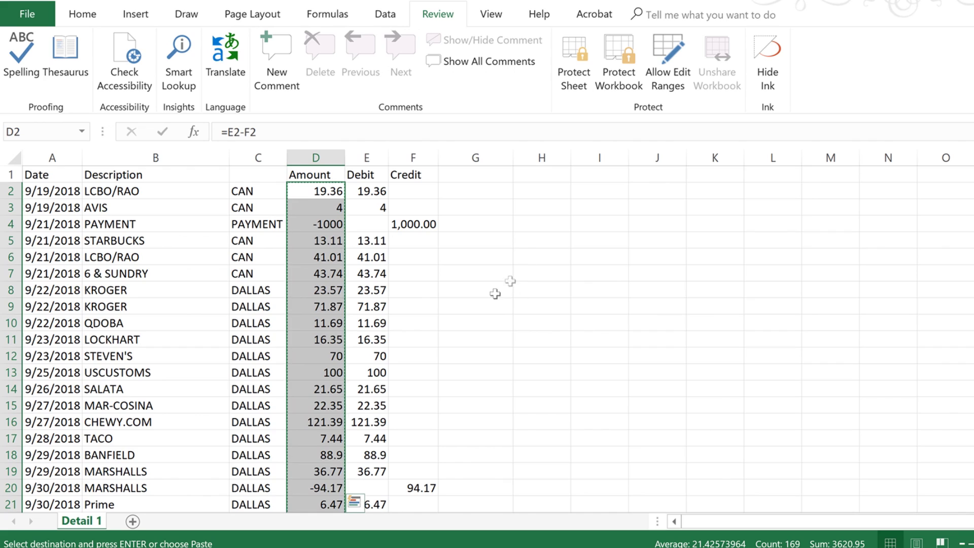
key(Return)
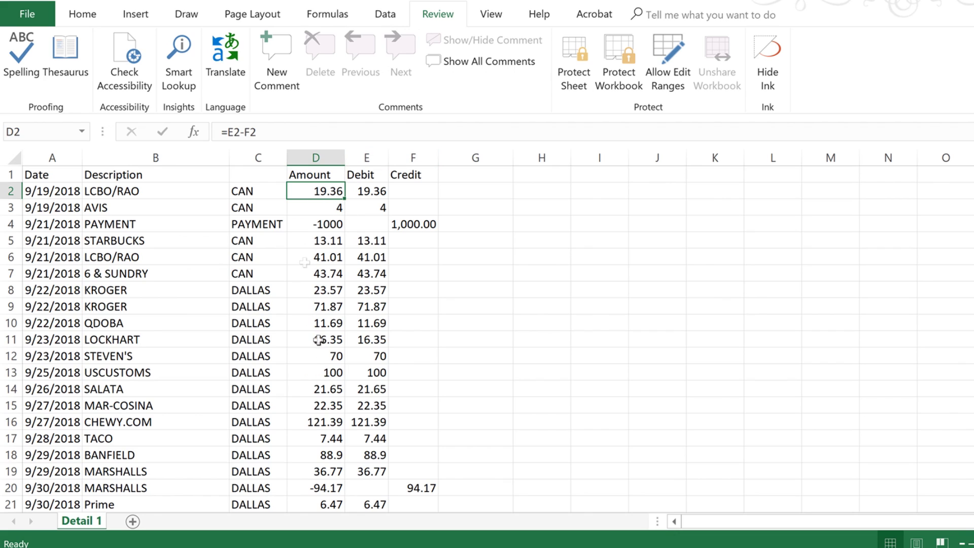
- Try deleting the Debit and Credit columns, E and F, while the Amount column still holds formulas
drag(370, 157, 420, 152)
right_click(423, 155)
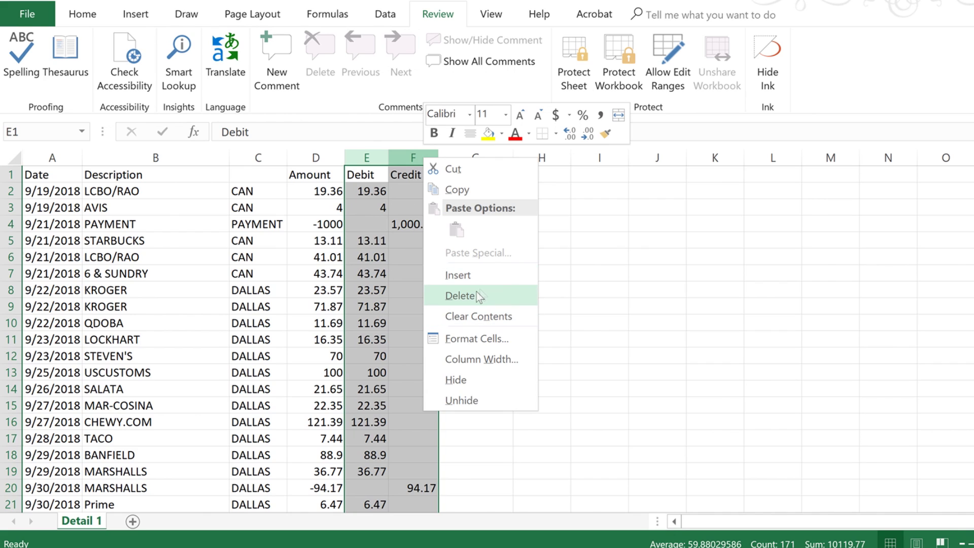
key(Escape)
key(ctrl+minus)
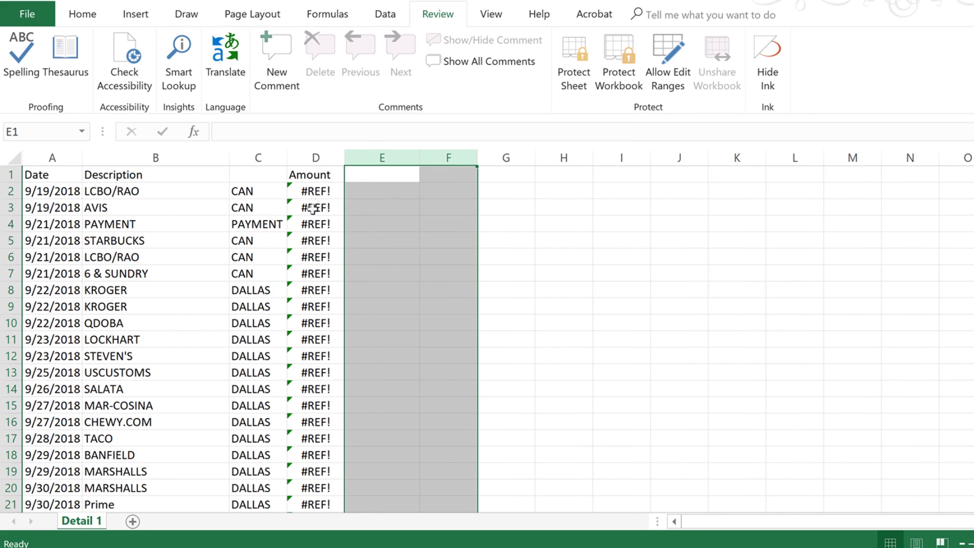
- Inspect the Amount formula in D2 and undo the deletion of columns E and F
click(317, 192)
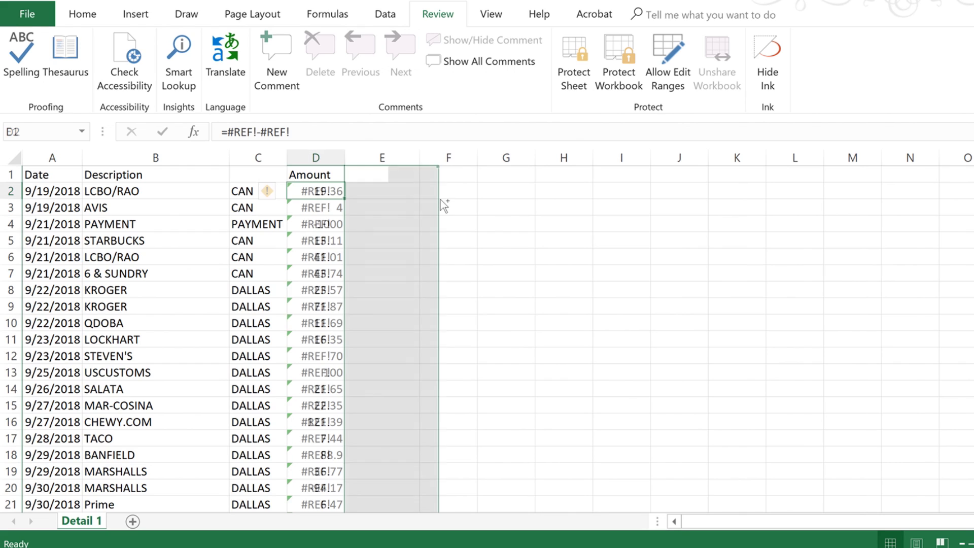
key(ctrl+z)
click(366, 207)
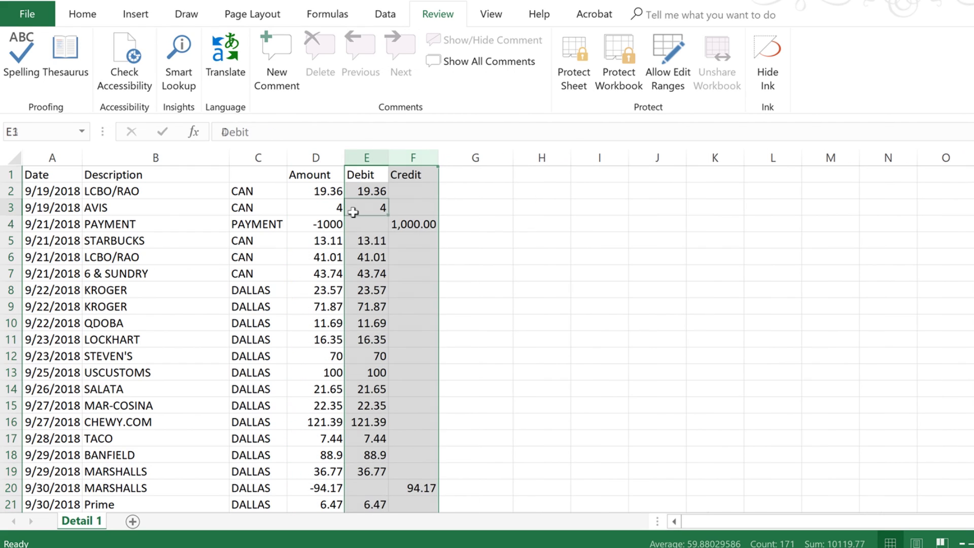
- Copy the entire Amount column D and paste it over itself with Paste Special set to Values
click(330, 153)
key(ctrl+c)
key(alt)
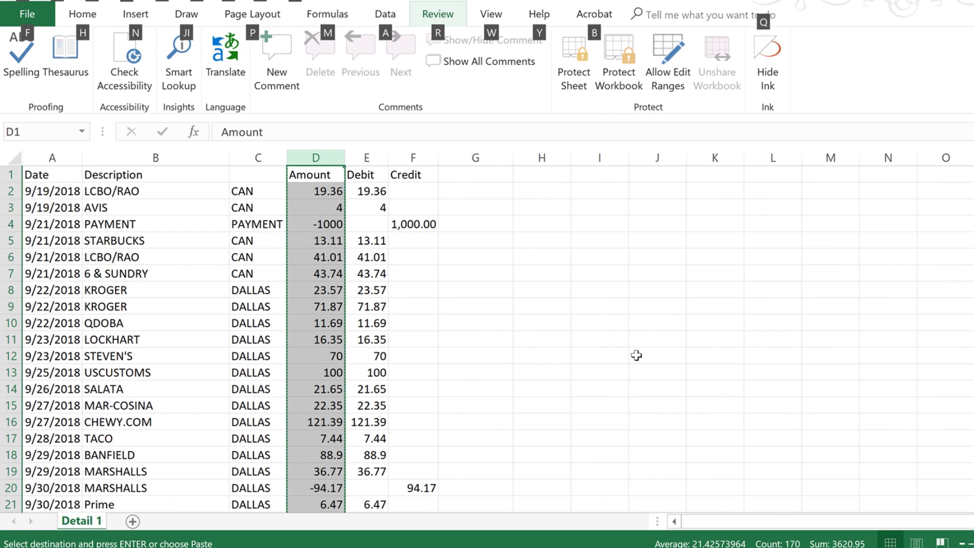
key(ctrl+alt+v)
key(v)
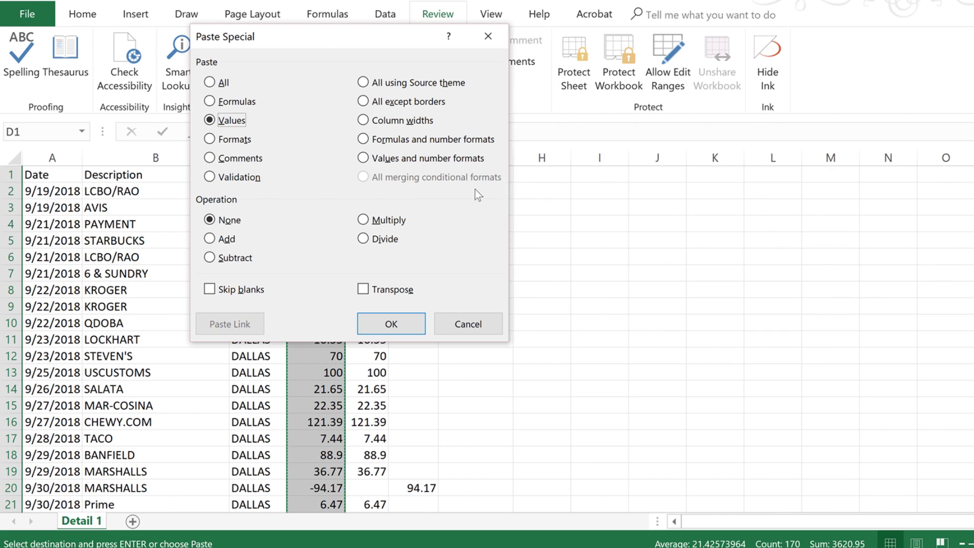
key(Return)
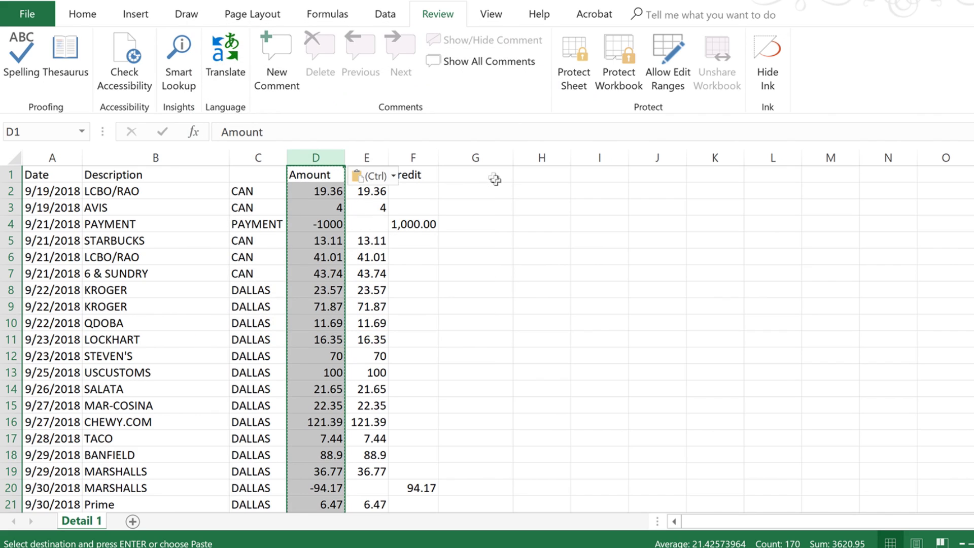
- Delete the Debit and Credit columns, E and F, now that Amount holds plain values
click(475, 256)
drag(366, 157, 395, 155)
right_click(409, 157)
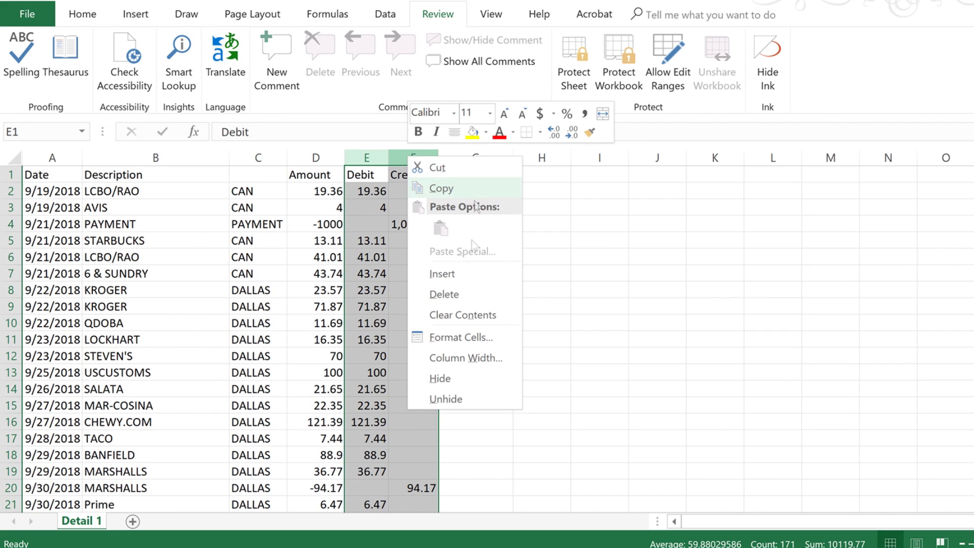
click(457, 292)
- Check the plain Amount value in D2 and restore the deleted Debit and Credit columns
click(373, 254)
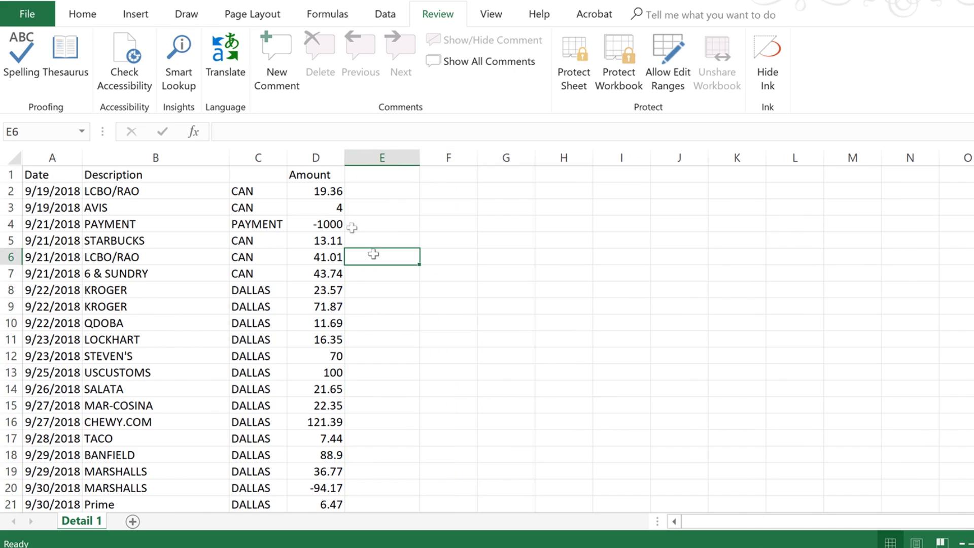
click(326, 190)
key(ctrl+z)
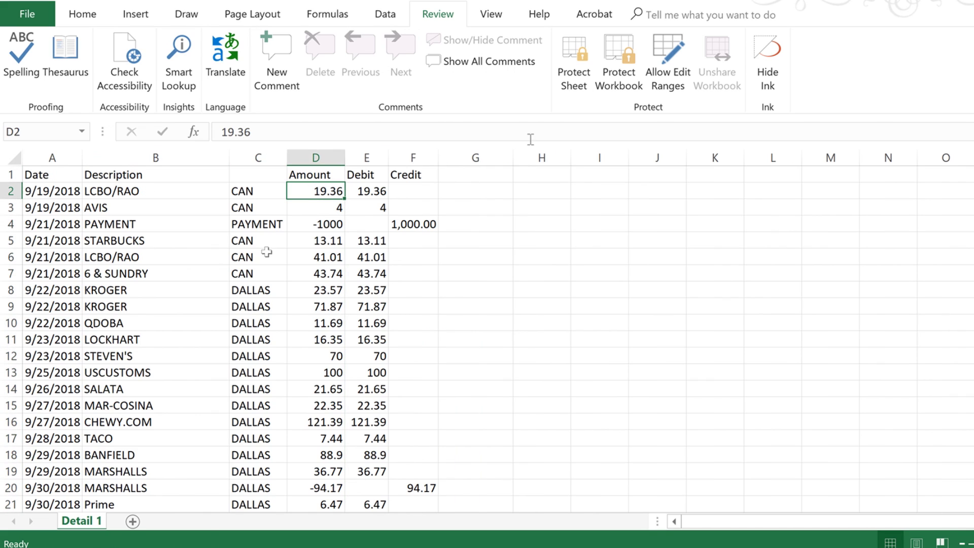
- Examine the headers in A1:F1, and move down the Description column to about row 44 and back to its header
click(491, 21)
drag(45, 174, 421, 175)
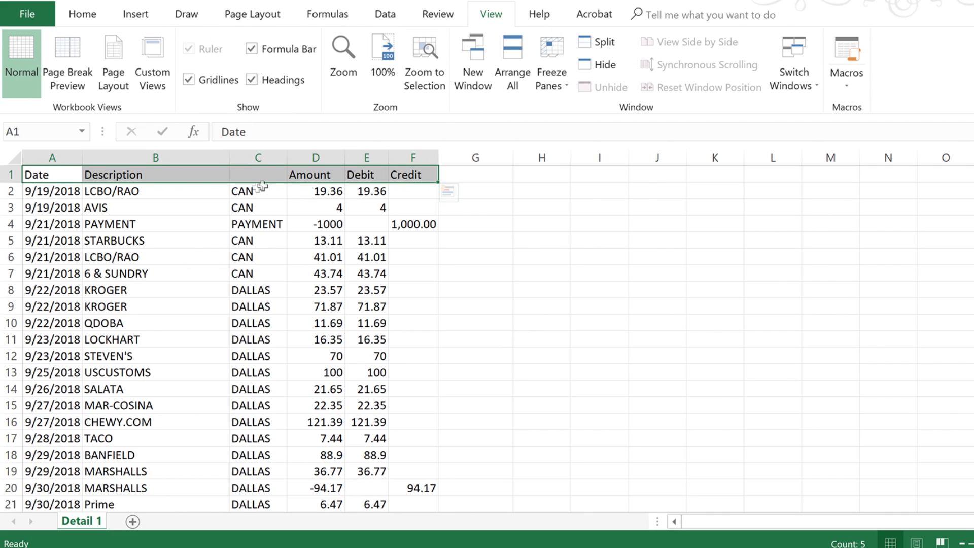
click(214, 206)
key(Down)
key(Down)
key(Down)
key(Down)
key(Down)
key(Down)
key(Down)
key(Down)
key(Down)
key(Down)
key(Down)
key(Down)
key(Down)
key(Down)
key(Down)
key(Down)
key(Down)
key(Down)
key(Down)
key(Down)
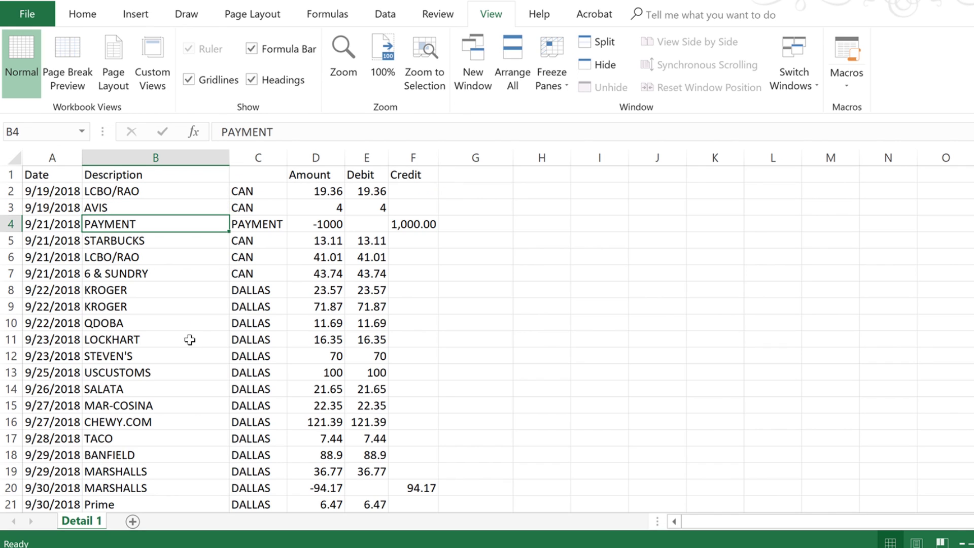
key(Up)
key(Up)
key(Up)
key(Up)
key(Up)
key(Up)
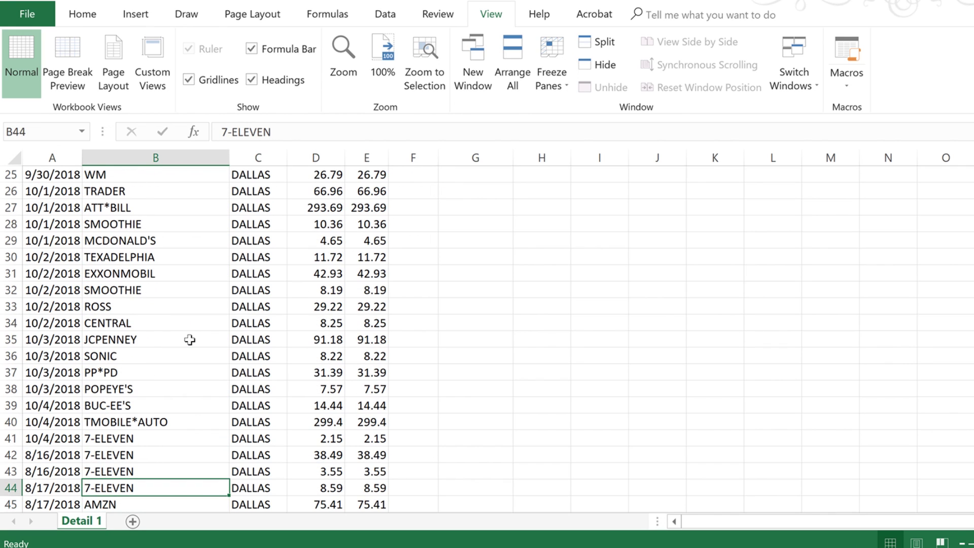
key(ctrl+Up)
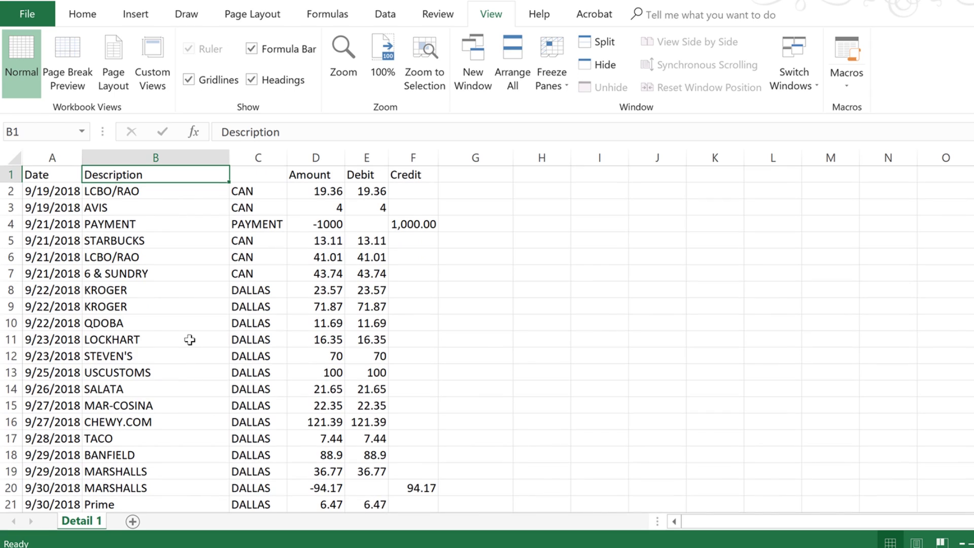
- Freeze the top row of the sheet and check the headers while browsing down the list and back
key(Down)
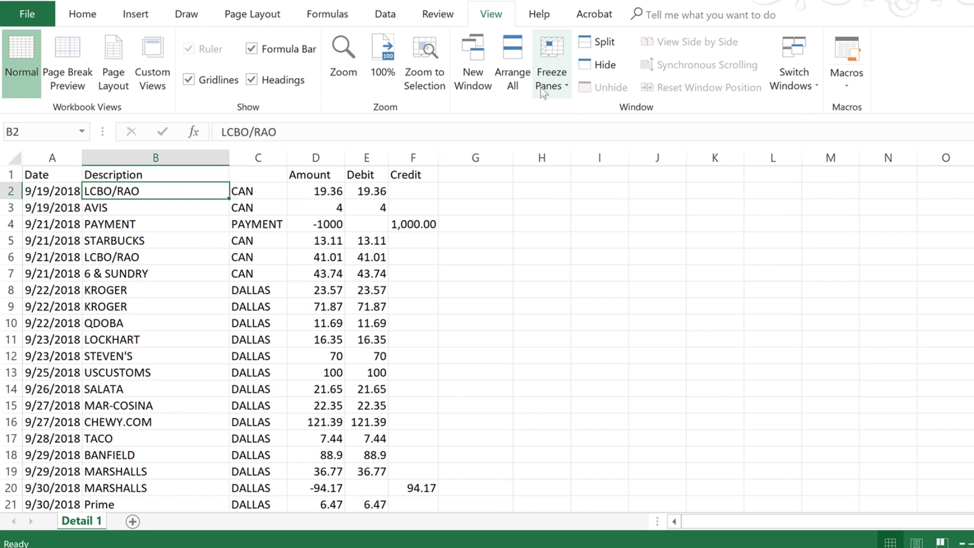
click(552, 70)
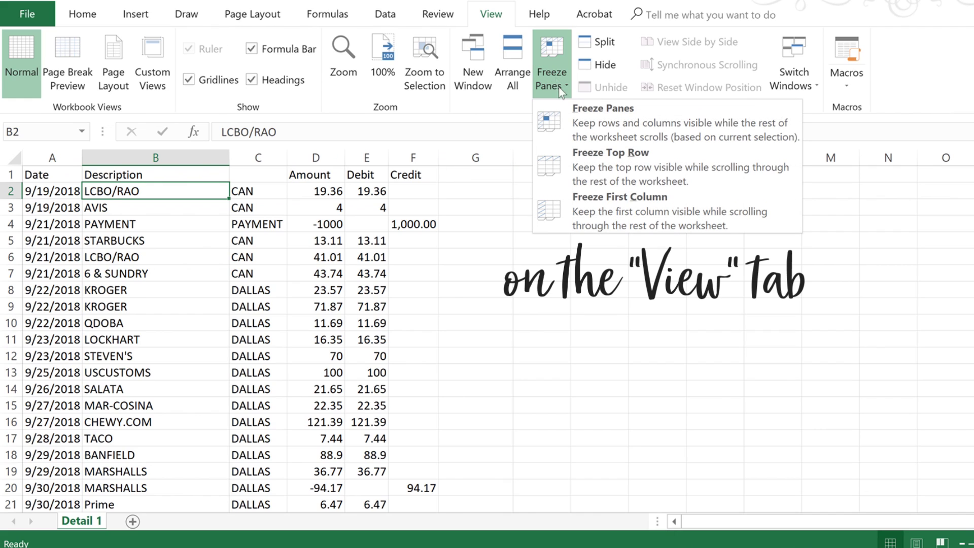
click(624, 168)
scroll(291, 277, down, 3)
scroll(290, 277, down, 9)
scroll(287, 276, up, 11)
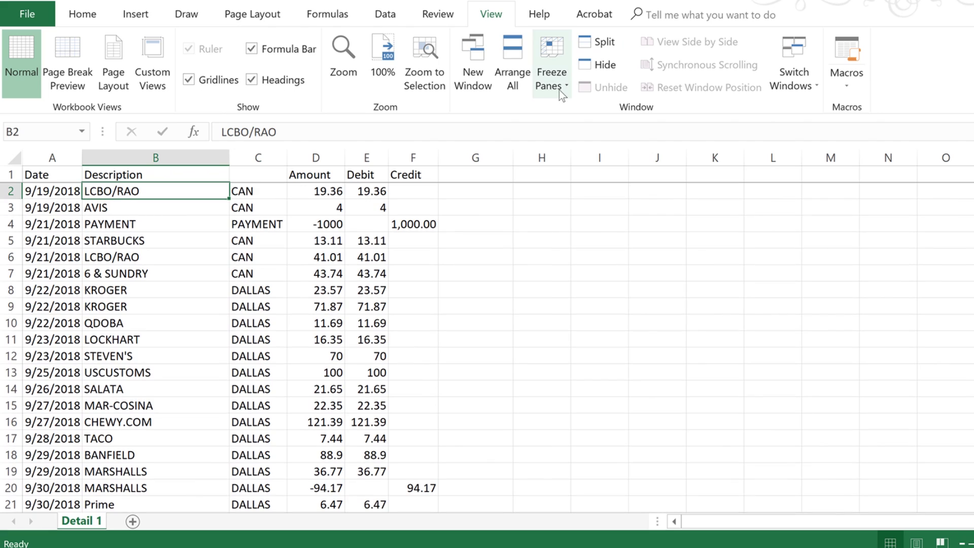
- Unfreeze the panes and look across the sheet to about column V and back to column A
click(559, 90)
click(607, 122)
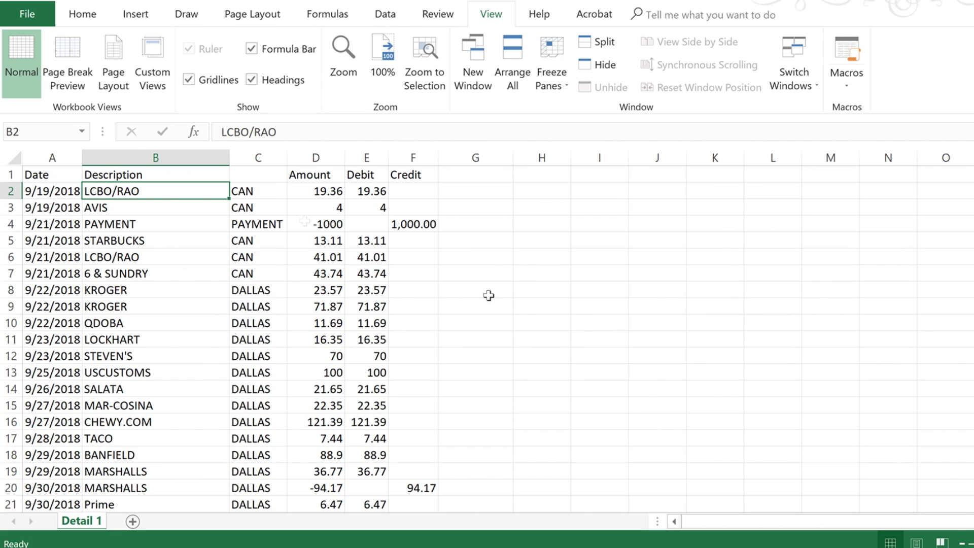
scroll(488, 295, right, 3)
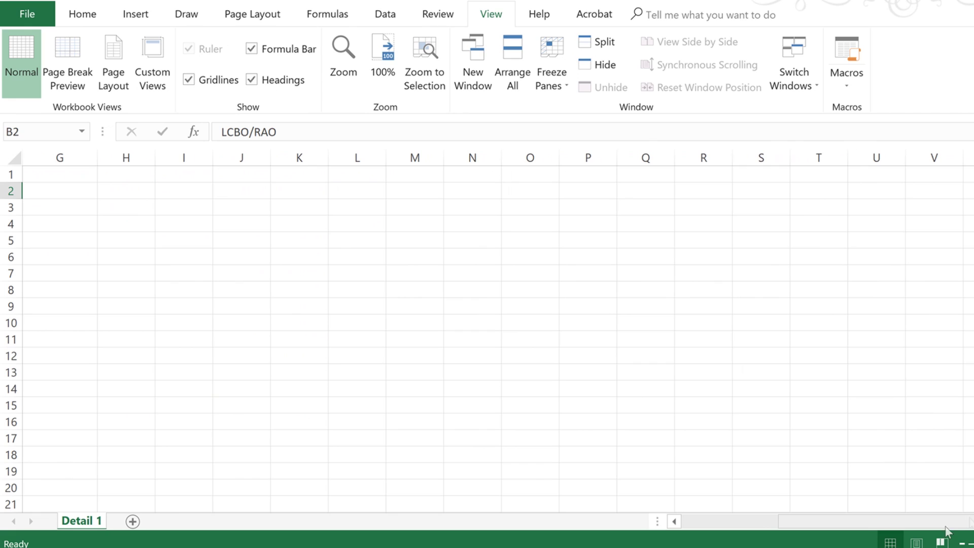
scroll(938, 527, left, 3)
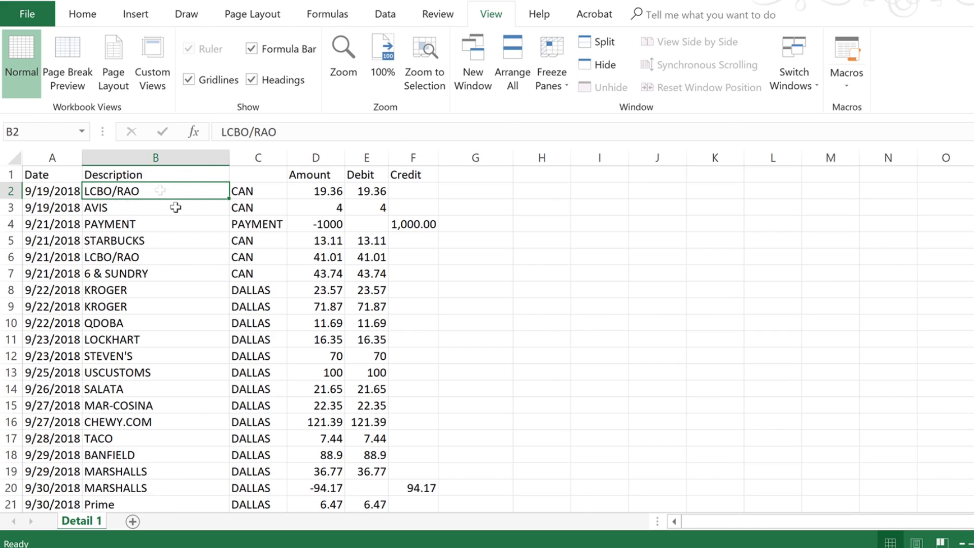
- Freeze the panes at C2 to lock row 1 and columns A and B, and check the headers further down the list
click(255, 191)
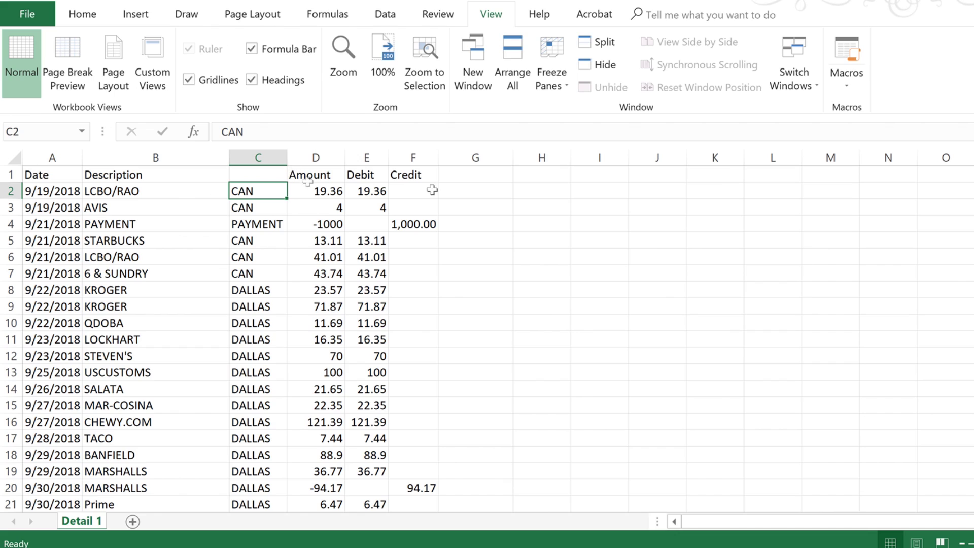
click(562, 77)
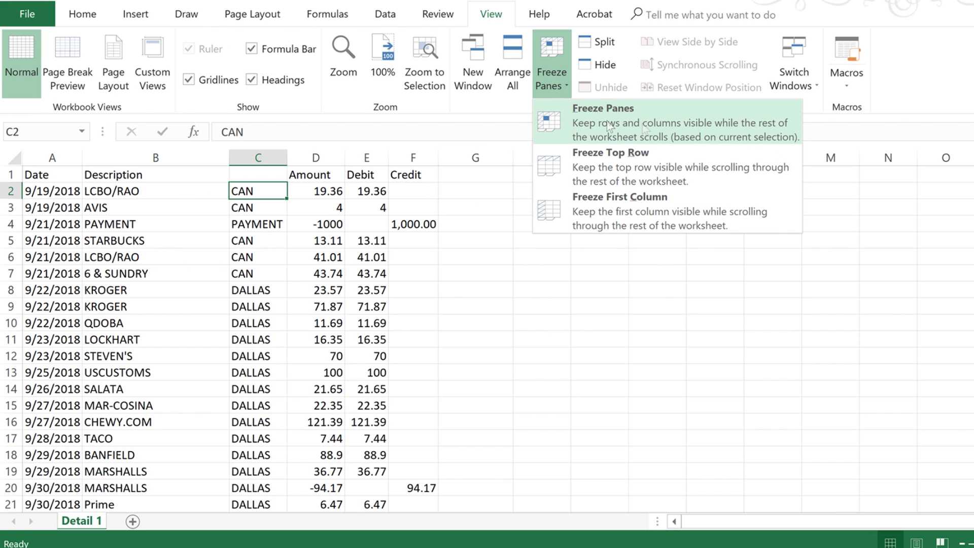
click(712, 131)
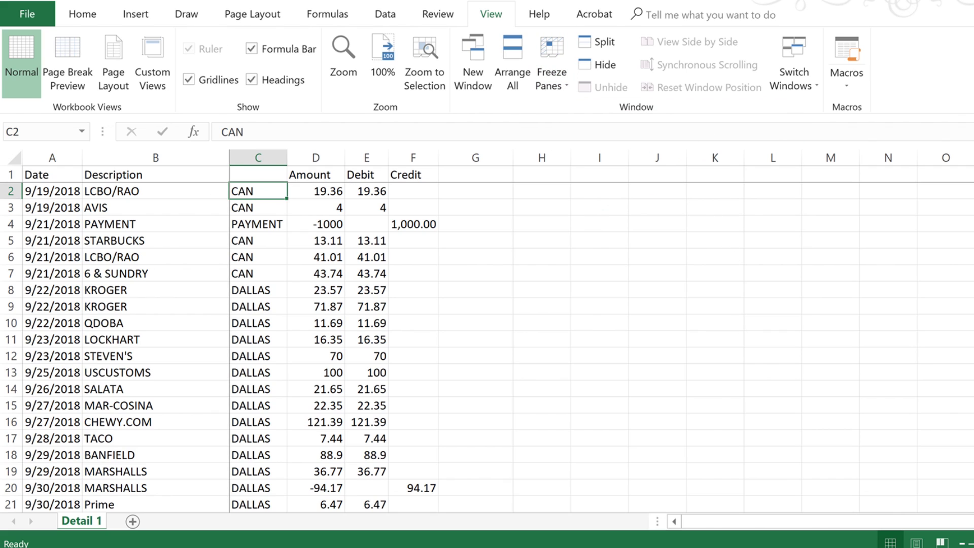
scroll(654, 382, down, 7)
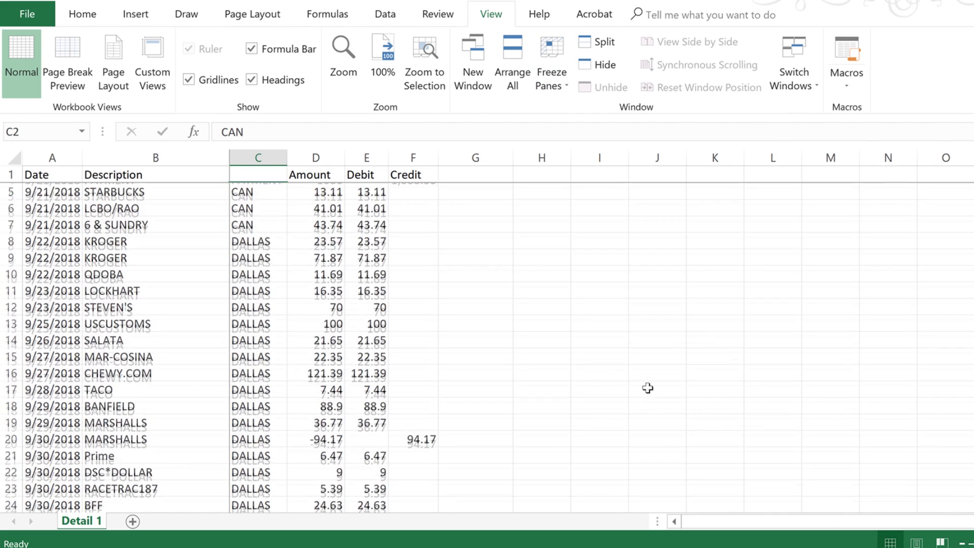
- Check the frozen header row and columns A and B while browsing down the list and across to the Credit column
scroll(634, 374, down, 4)
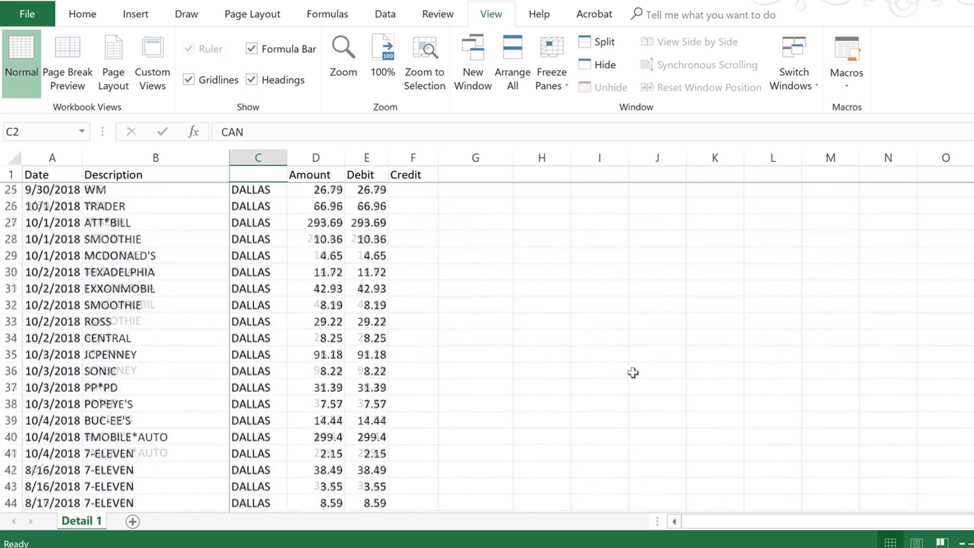
scroll(616, 360, up, 11)
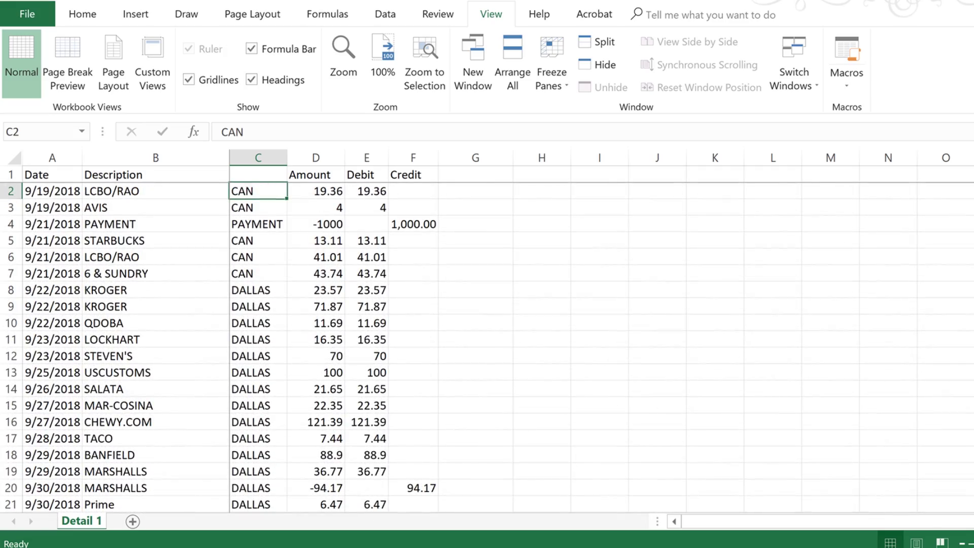
scroll(601, 345, right, 5)
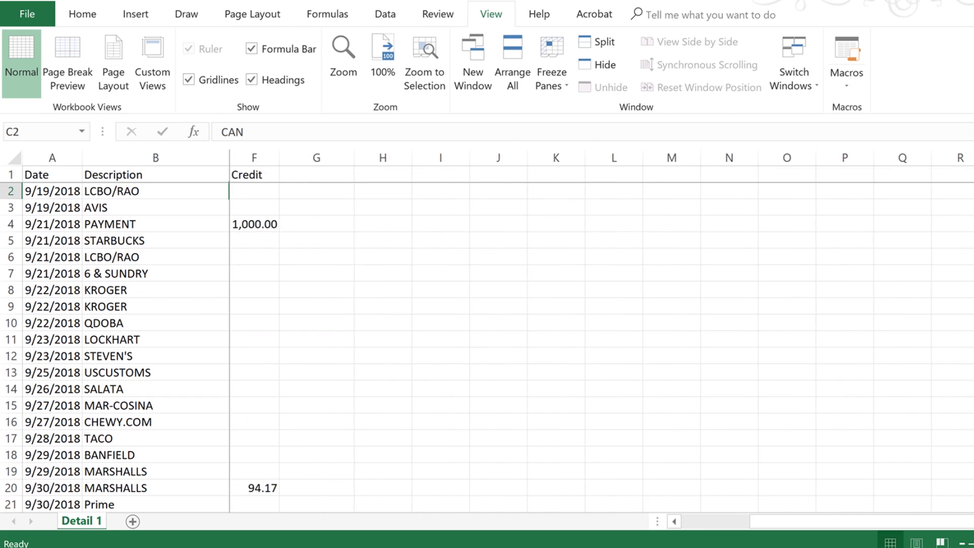
drag(814, 521, 685, 506)
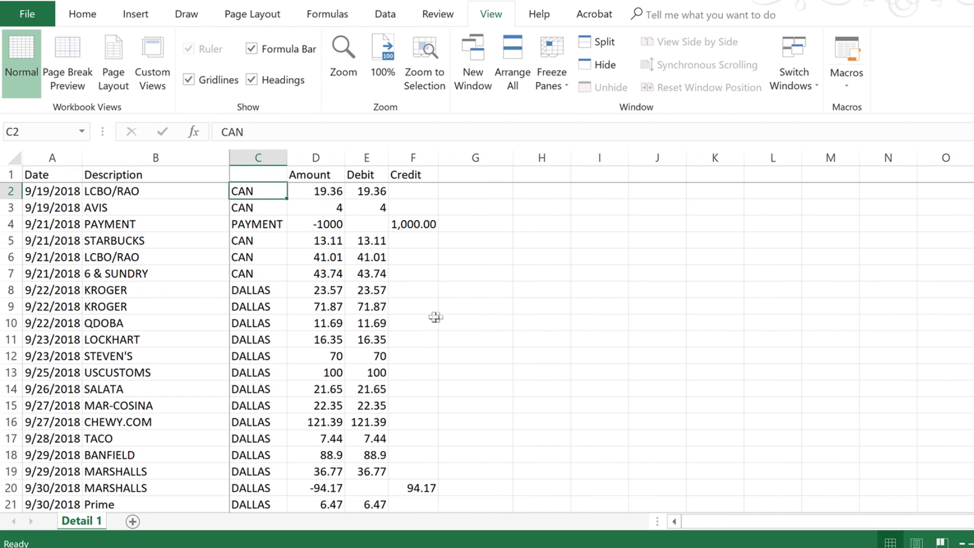
key(Down)
key(Right)
key(Right)
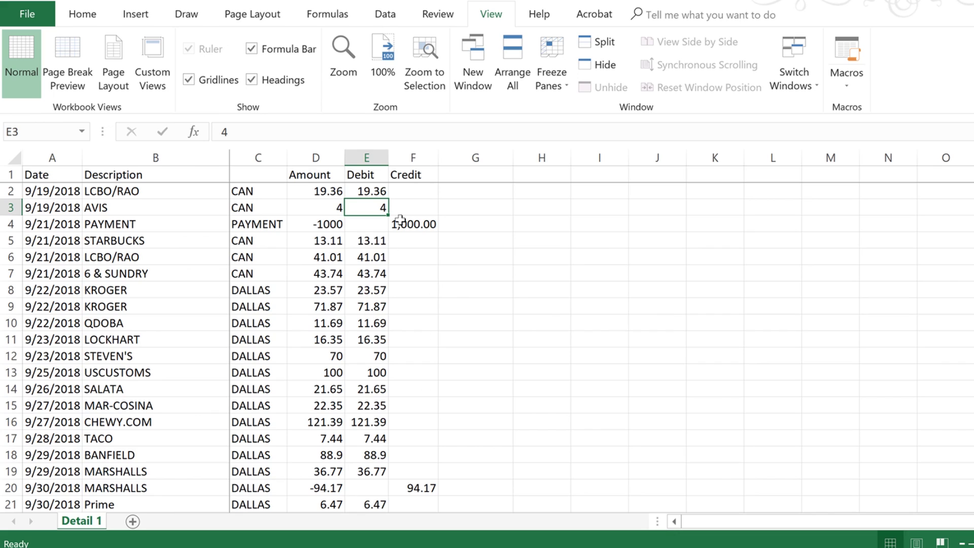
- Total the Amount column in D171 with AutoSum over D2:D170
click(327, 175)
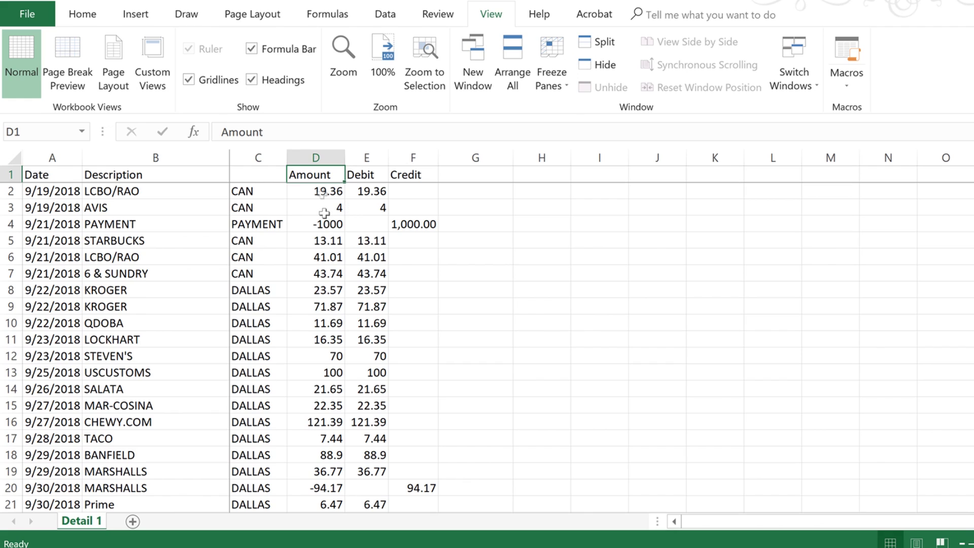
click(321, 191)
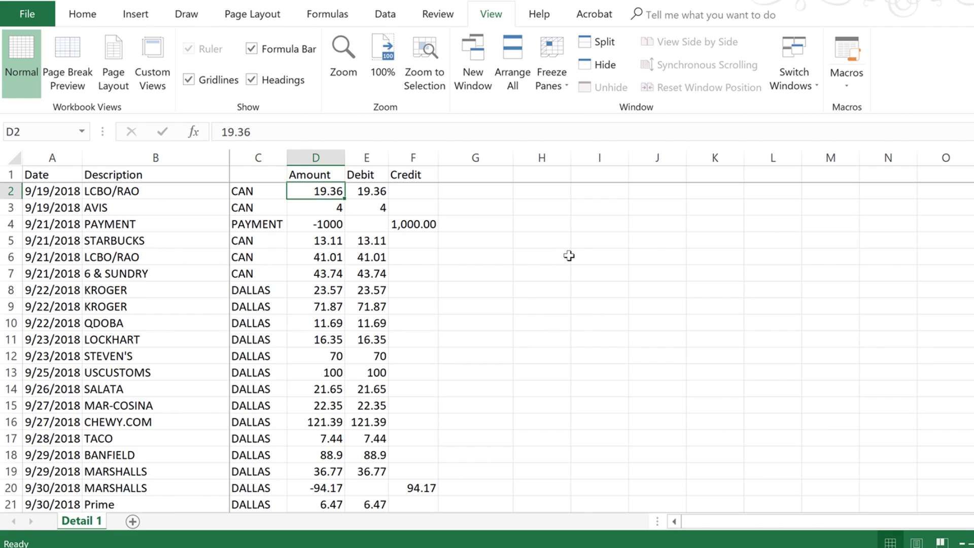
key(ctrl+Down)
key(Down)
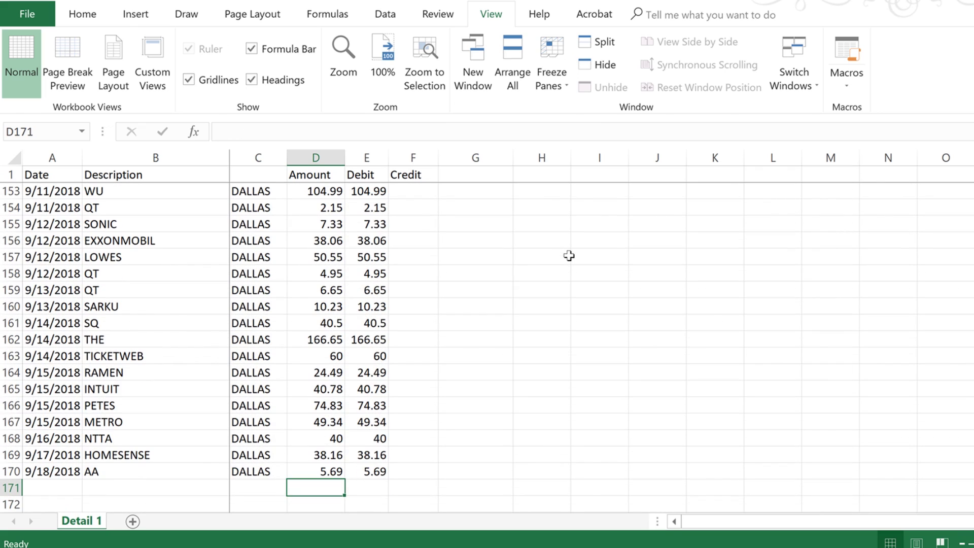
click(344, 17)
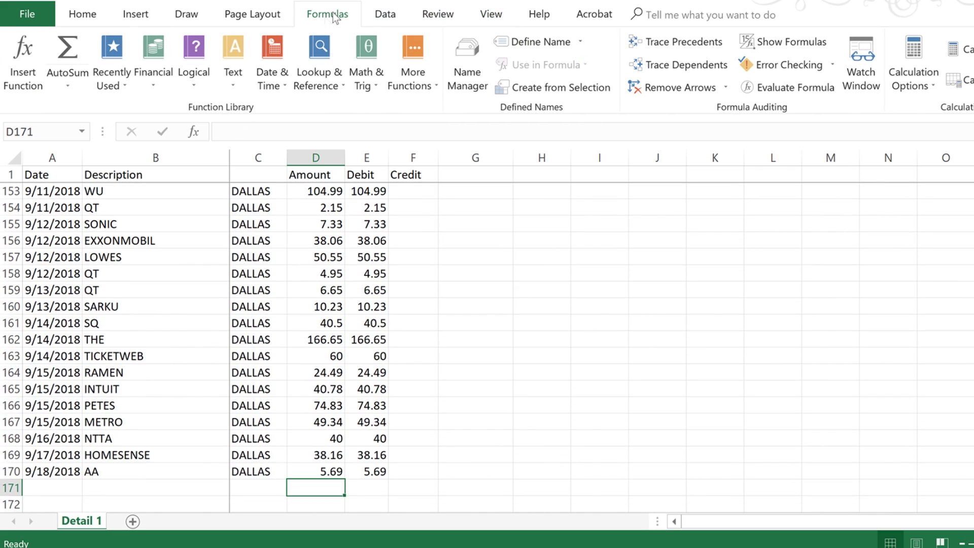
click(77, 49)
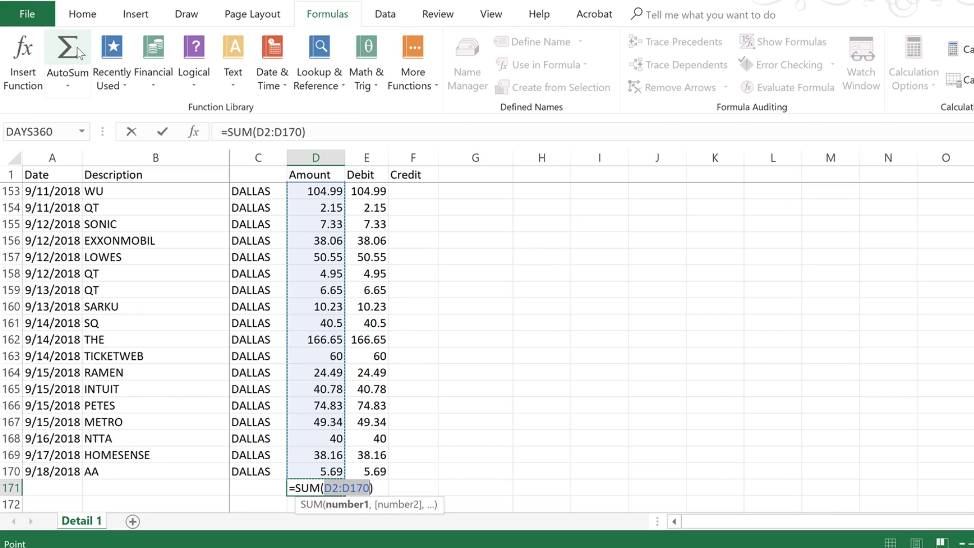
key(Return)
key(Up)
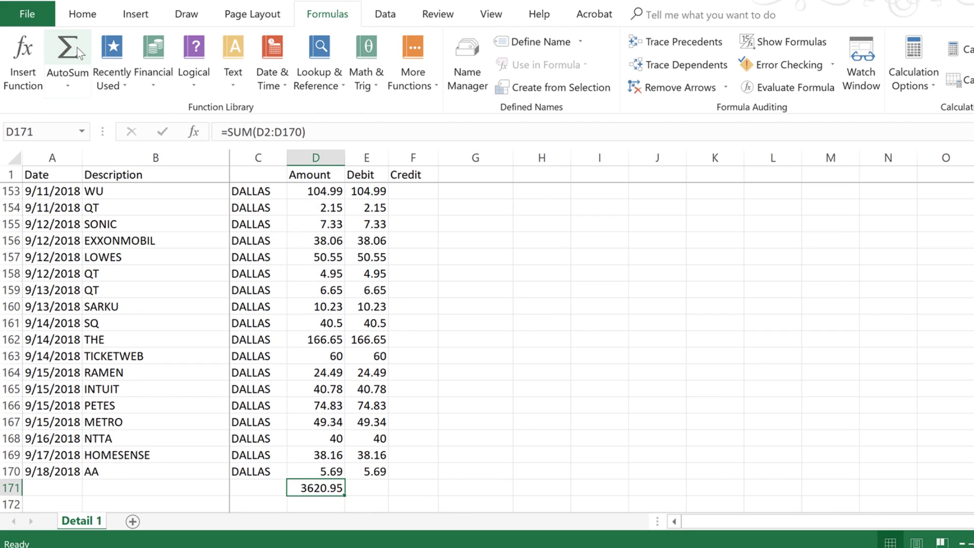
- Begin a SUM formula in E171 below the Debit column
key(Right)
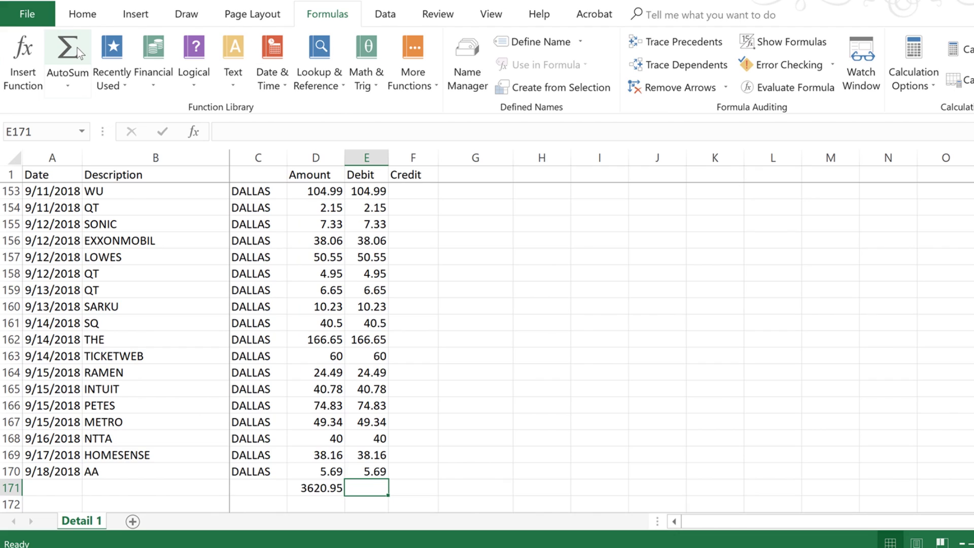
text(=)
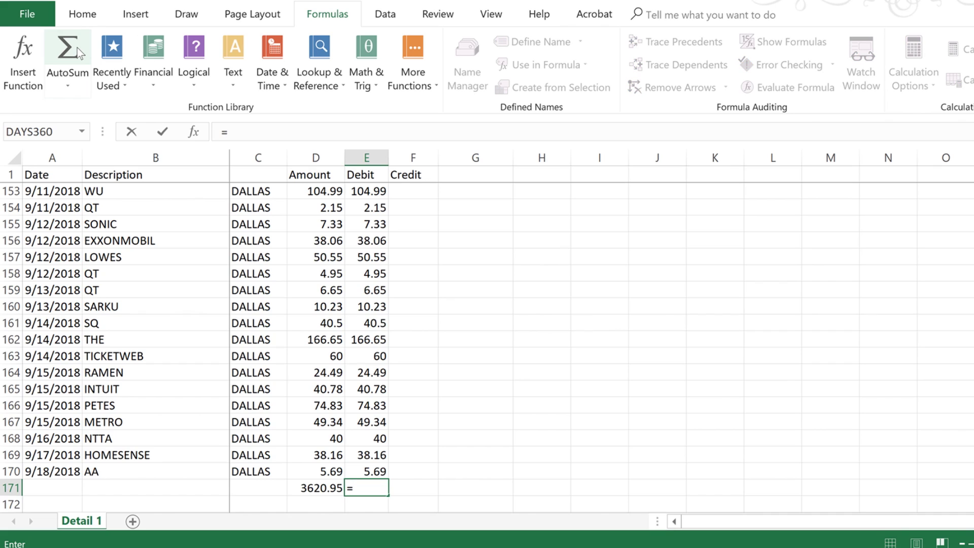
text(sum)
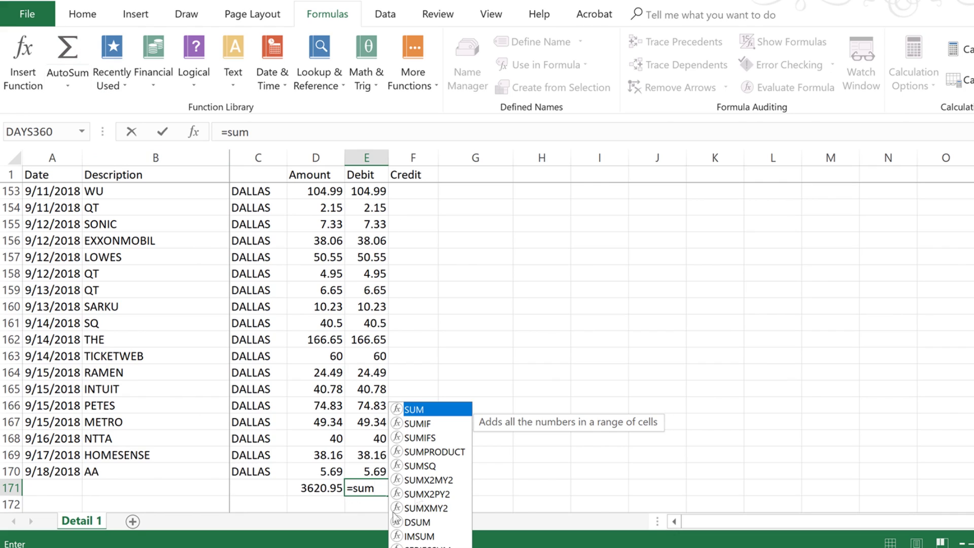
- Browse the functions of the All category in Insert Function and leave without inserting one
click(194, 132)
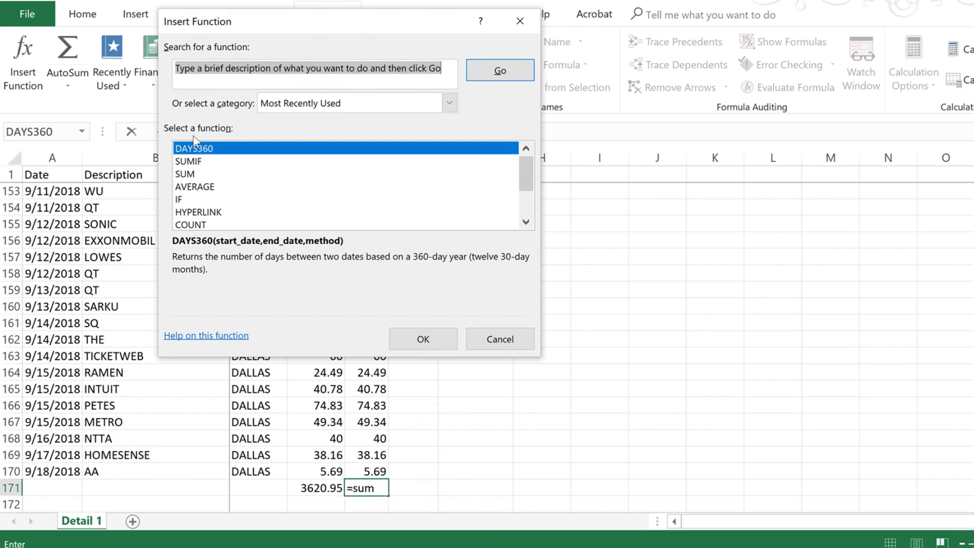
drag(392, 29, 730, 149)
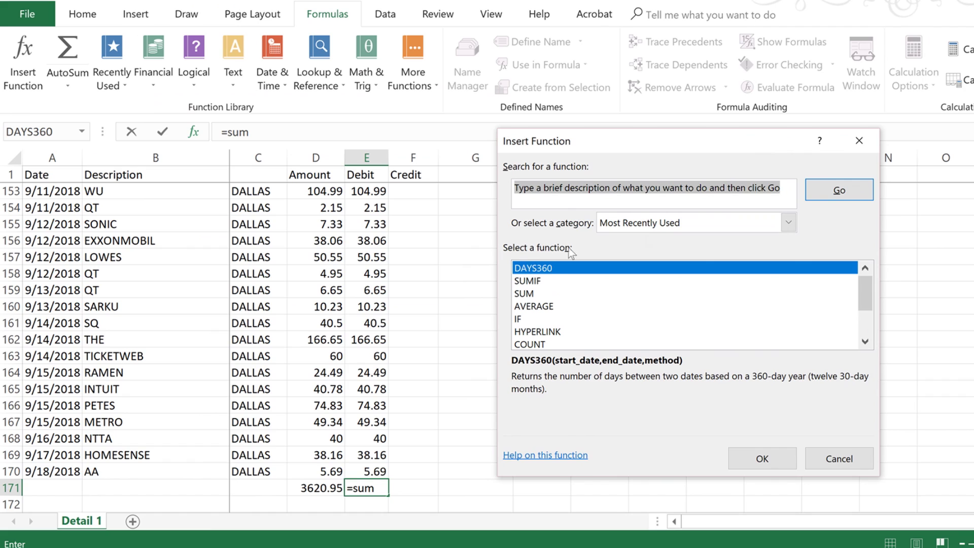
click(787, 222)
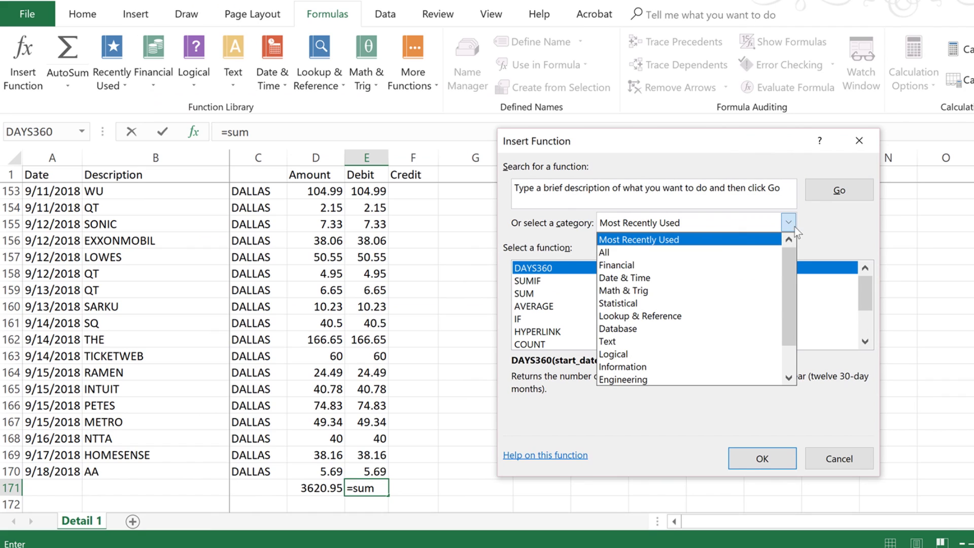
click(759, 255)
drag(865, 284, 864, 293)
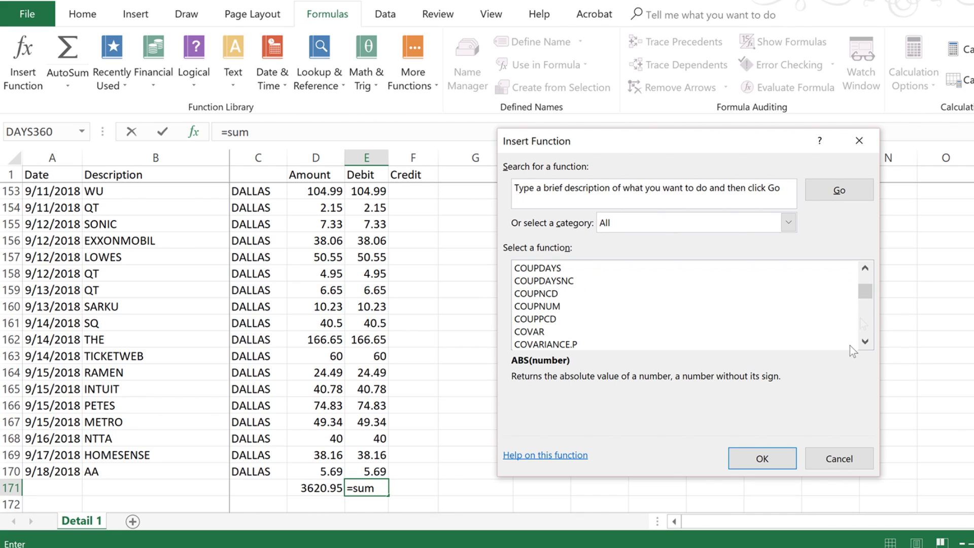
key(Escape)
- Complete the SUM formula in E171 with the Debit range E2:E170
text(()
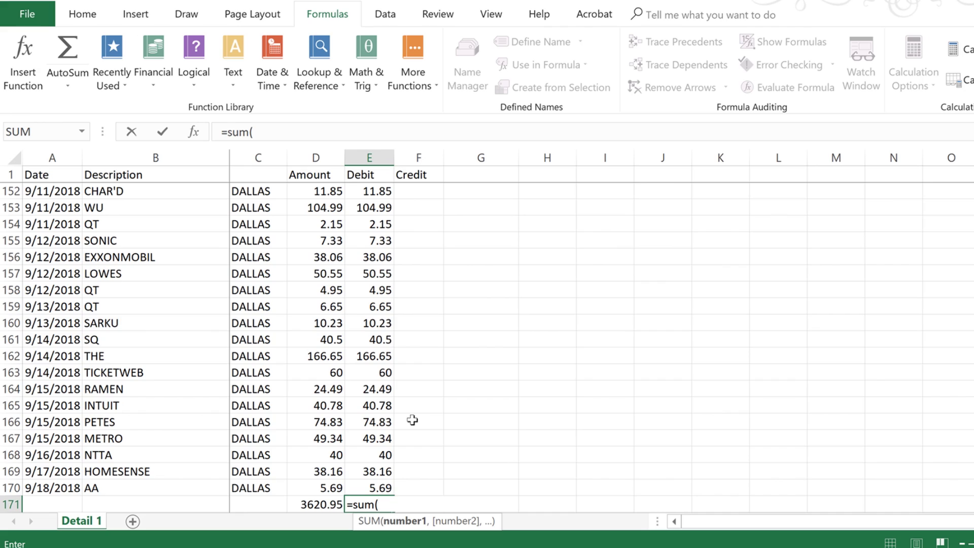
key(Up)
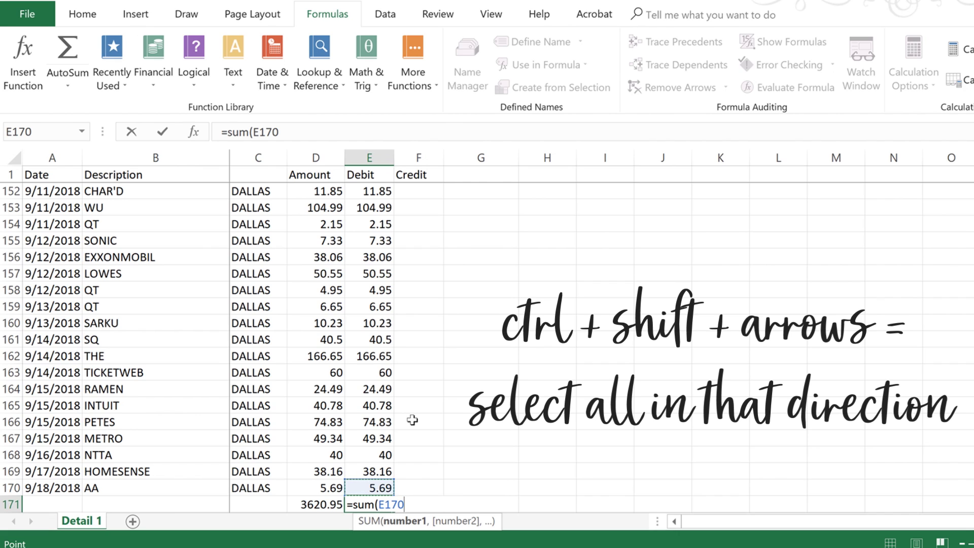
key(ctrl+shift+Up)
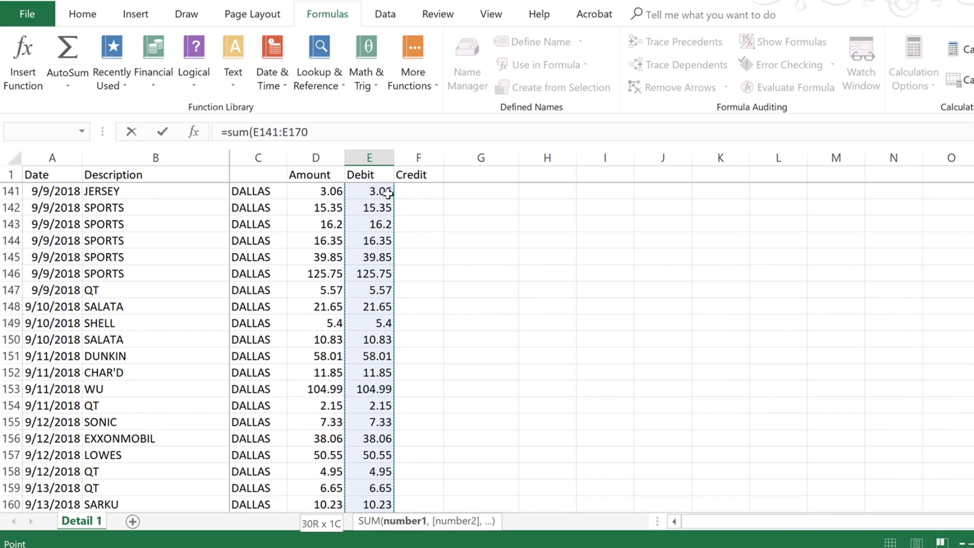
scroll(510, 261, up, 2)
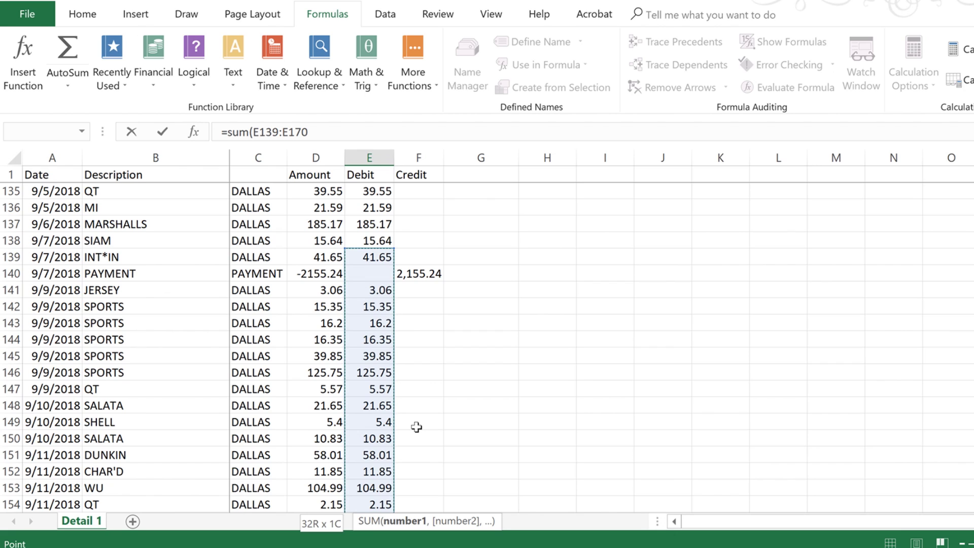
key(ctrl+shift+Up)
key(ctrl+shift+Up)
key(ctrl+shift+Up)
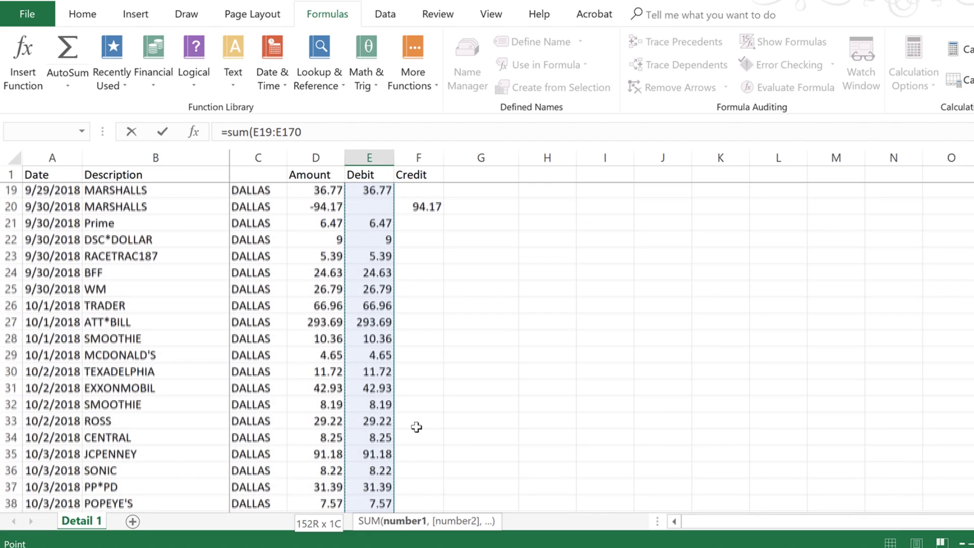
key(ctrl+shift+Up)
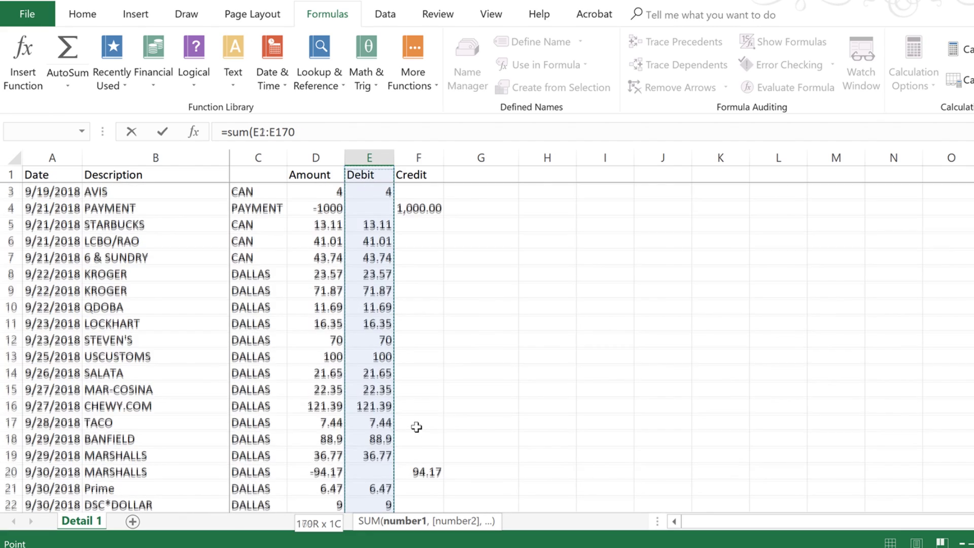
key(shift+Down)
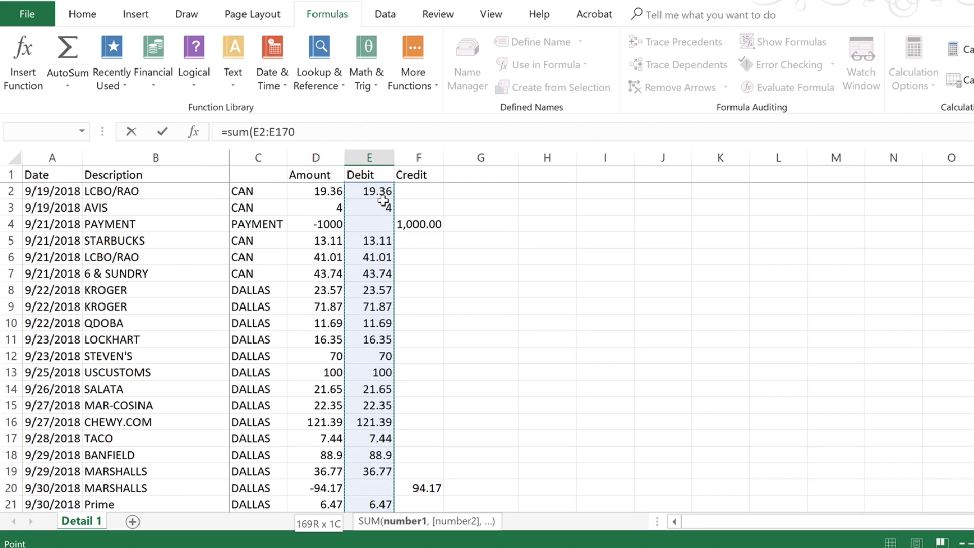
key(Return)
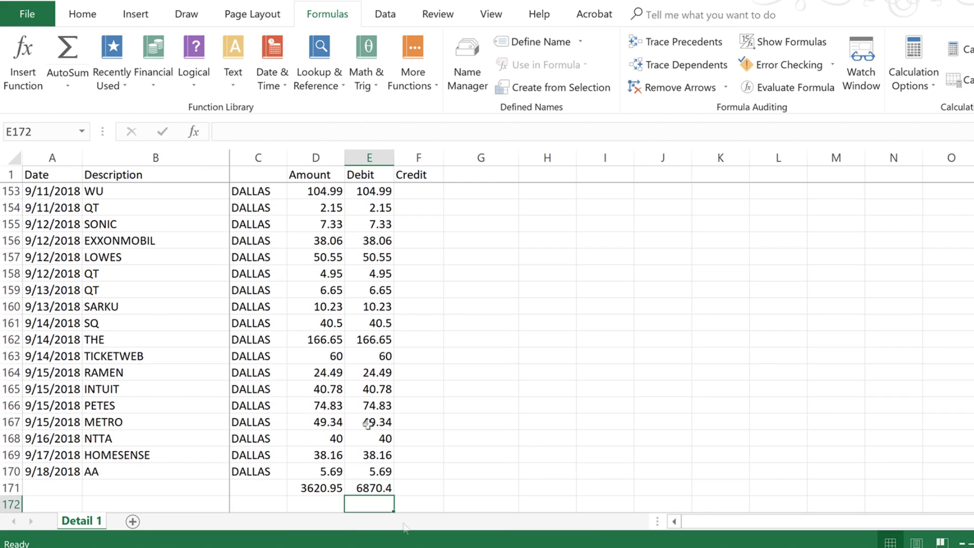
- Copy the Debit total formula from E171 to F171 to total the Credit column
click(375, 487)
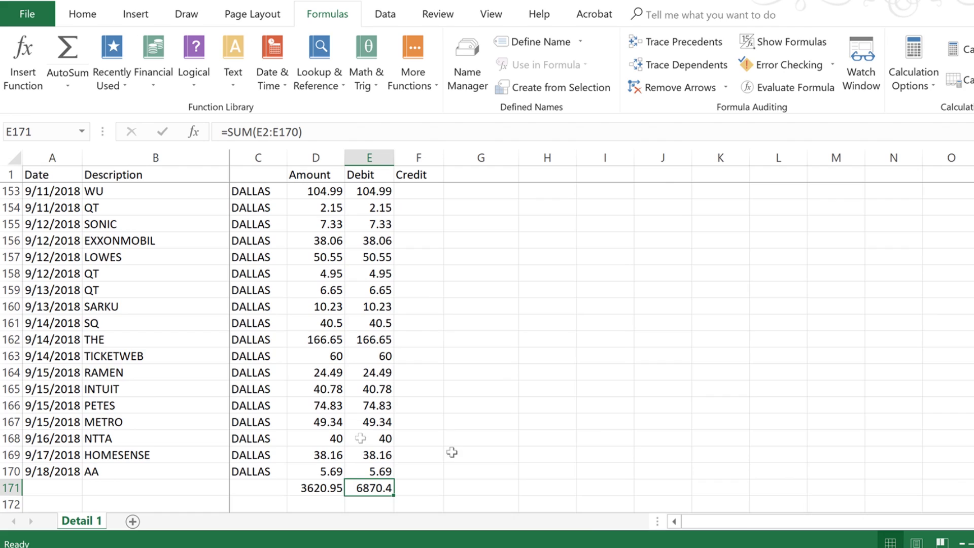
key(ctrl+c)
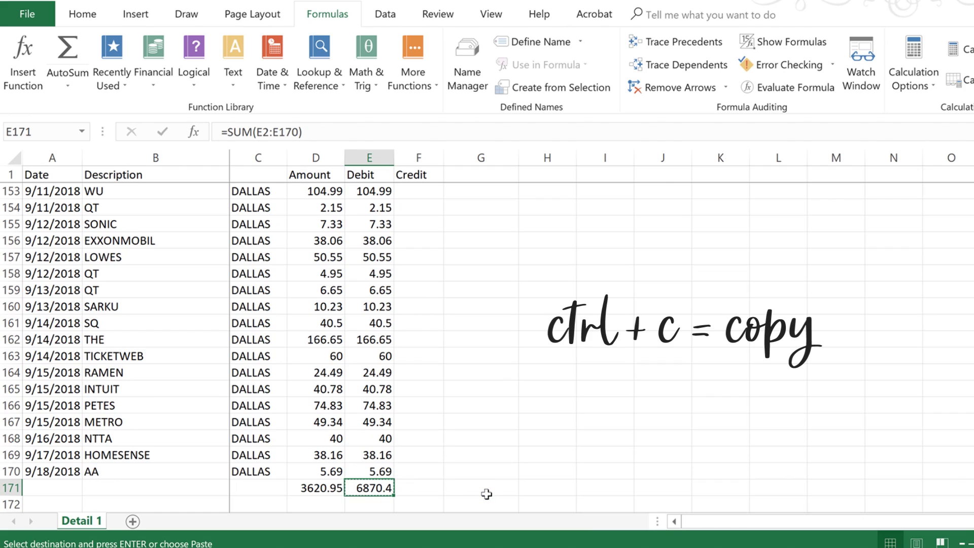
key(Right)
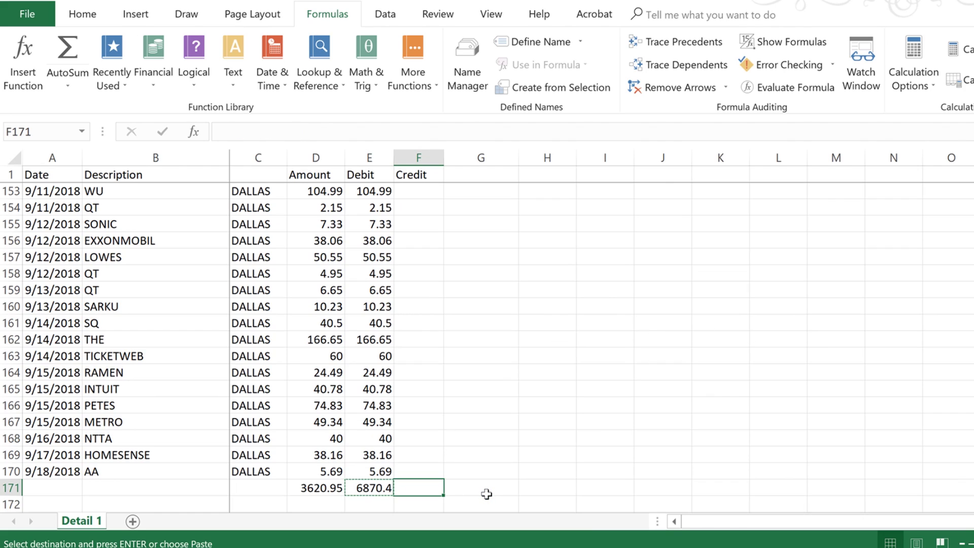
key(ctrl+v)
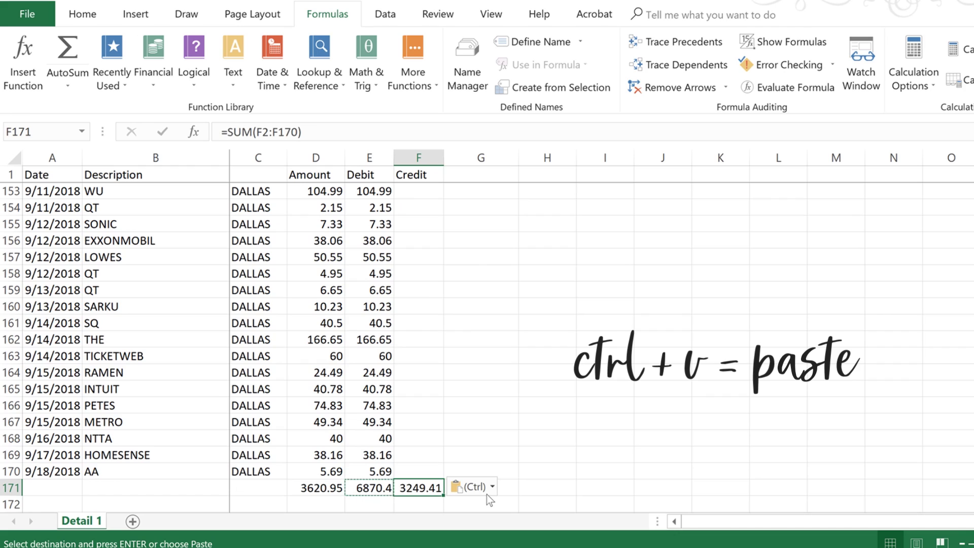
- Compare the SUM formulas of the Debit and Credit totals in E171 and F171
click(570, 425)
click(366, 488)
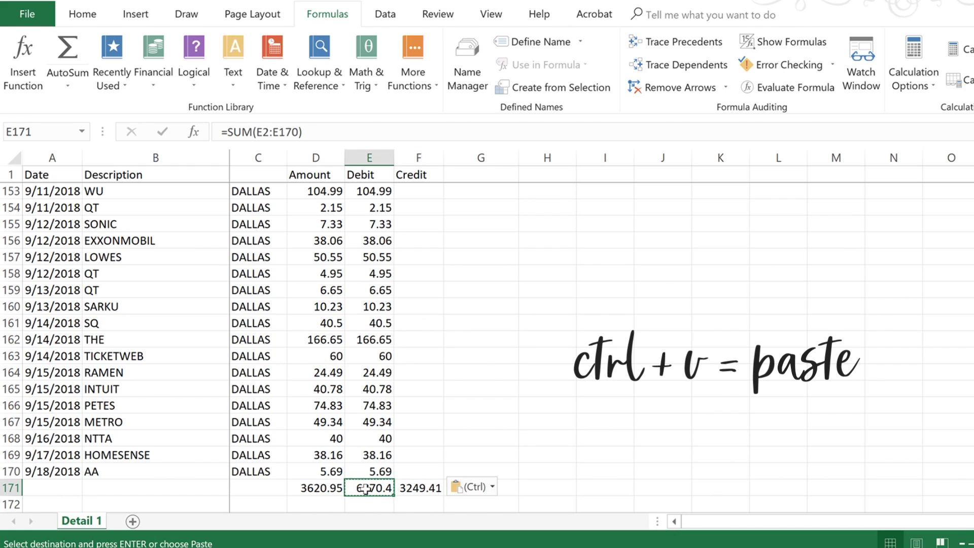
key(Right)
key(Right)
key(Left)
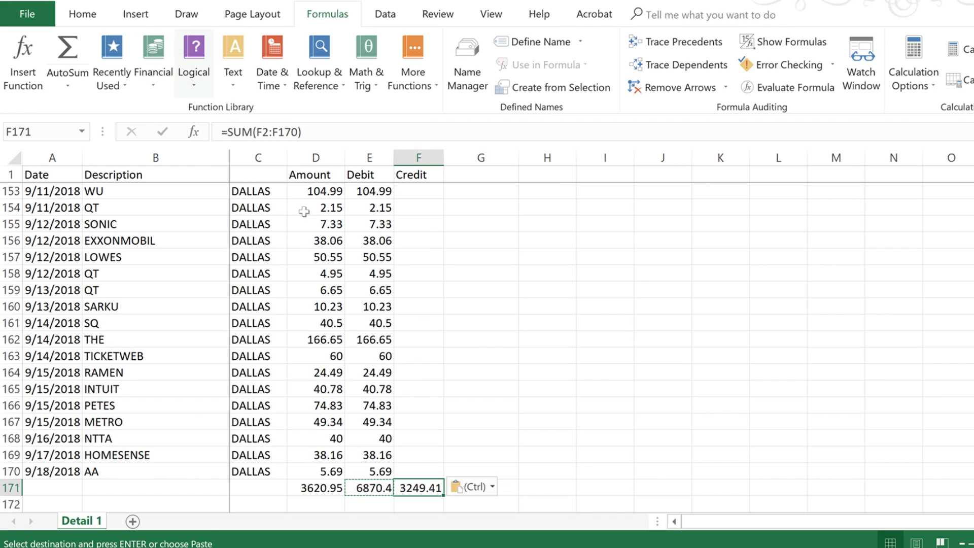
- Subtract the Credit total from the Debit total in G171 with the formula =E171-F171
key(Right)
key(Escape)
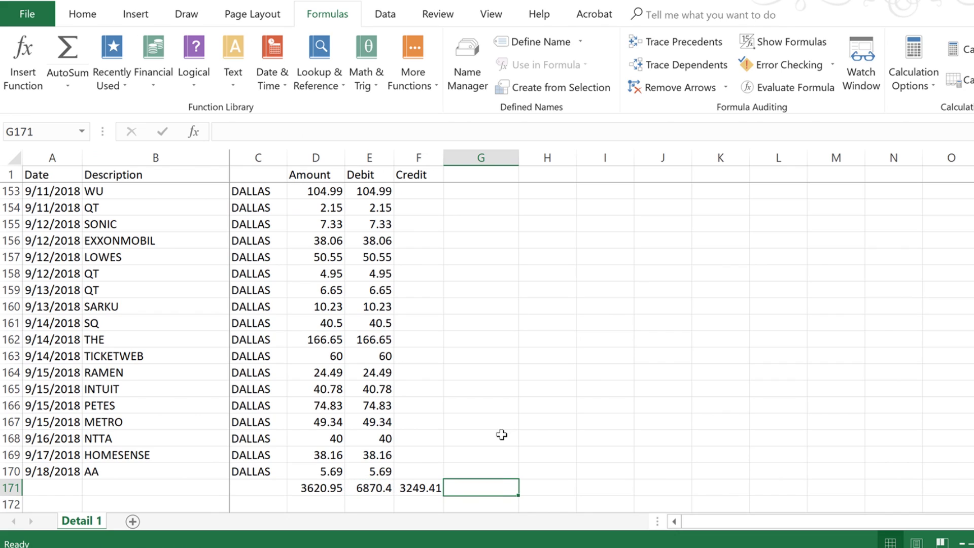
text(=)
key(Left)
key(Left)
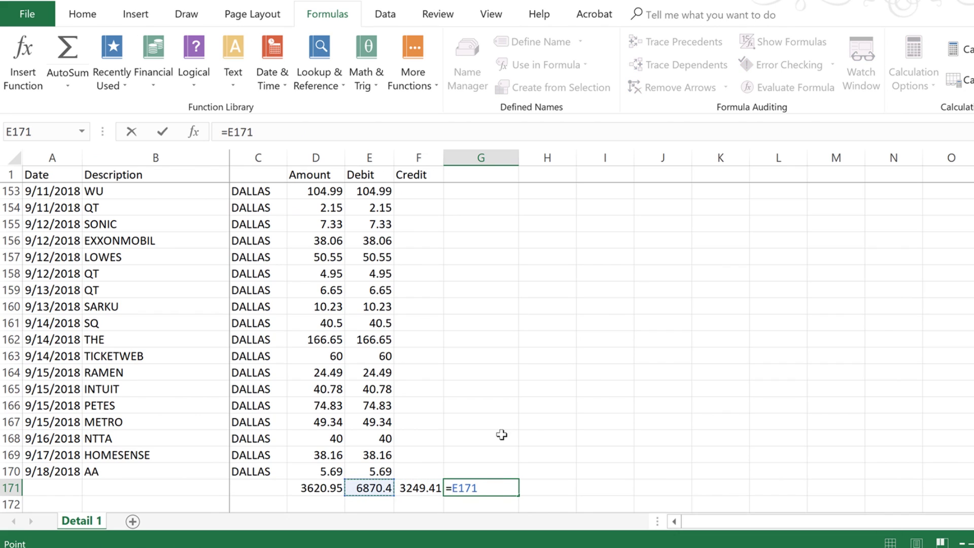
text(-)
key(Left)
key(Return)
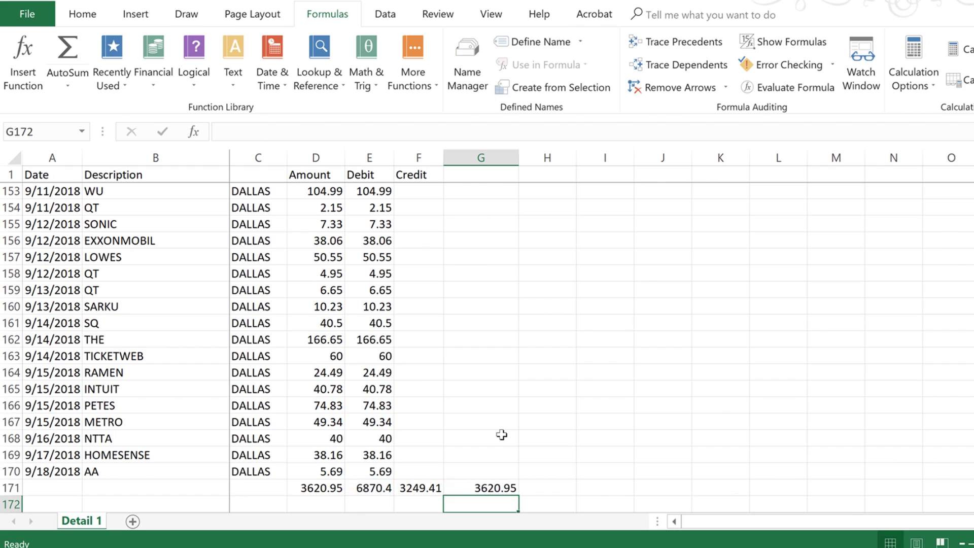
- Compare the Amount total in D171 with the Debit minus Credit result in G171
key(Up)
ctrl+click(314, 488)
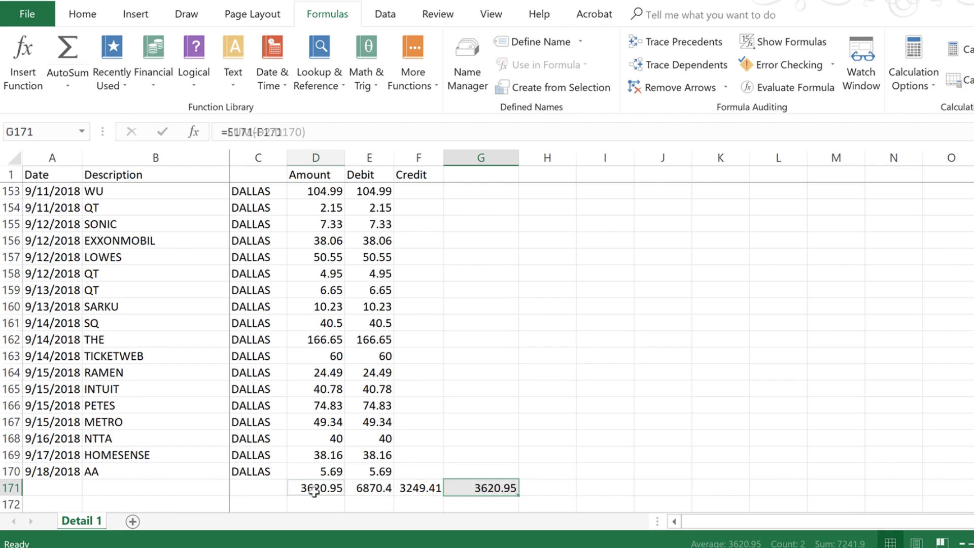
click(553, 488)
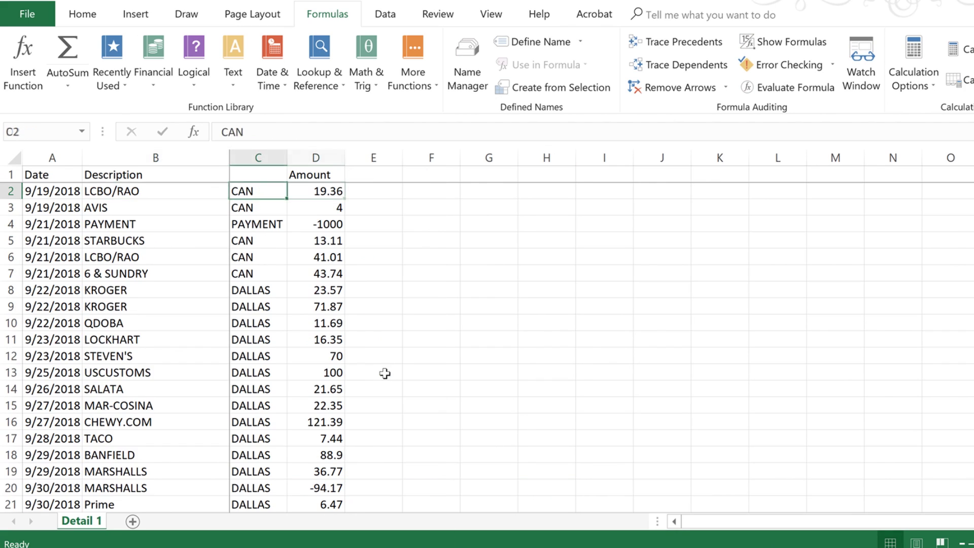
key(Right)
key(Right)
key(Left)
key(Left)
key(Left)
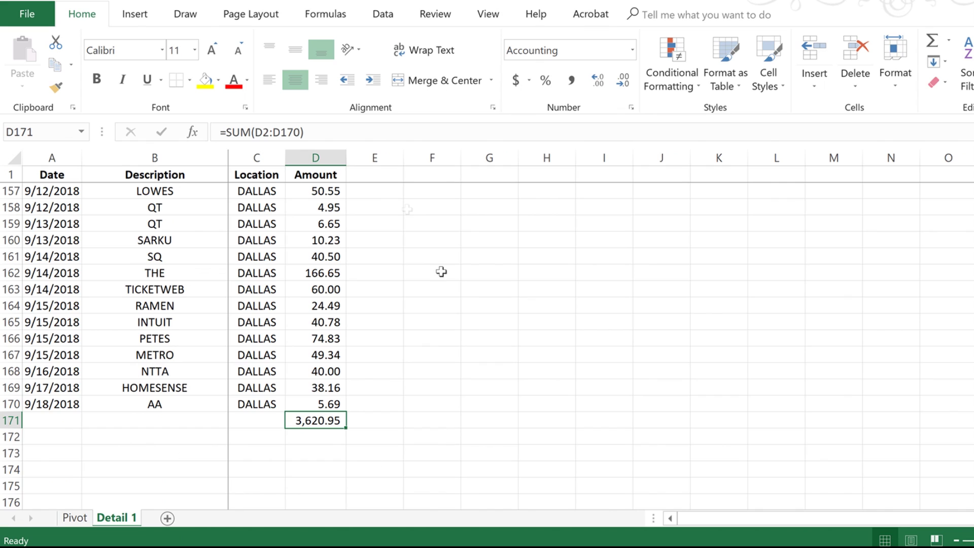
- Review the monthly totals on the Pivot sheet with the Aug, Sep and Oct groups collapsed
click(75, 518)
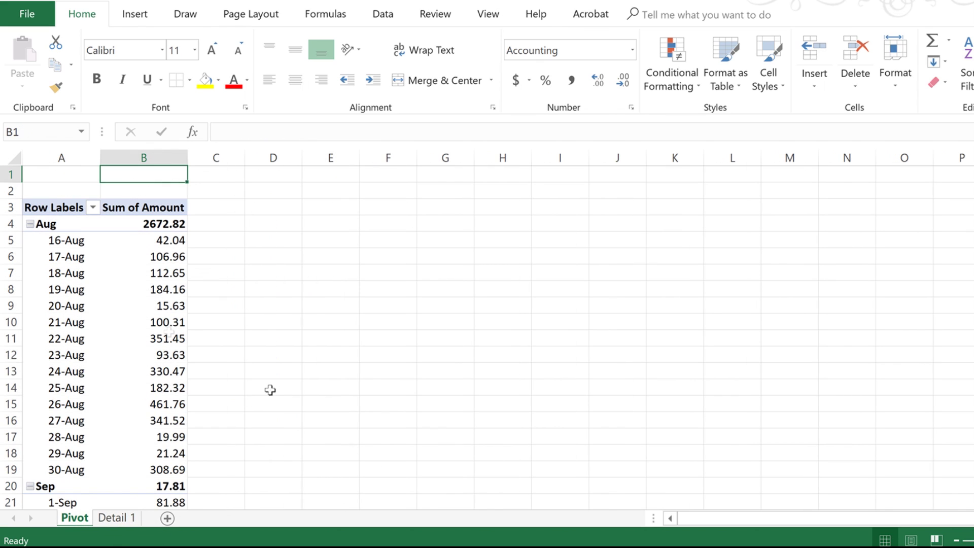
click(31, 224)
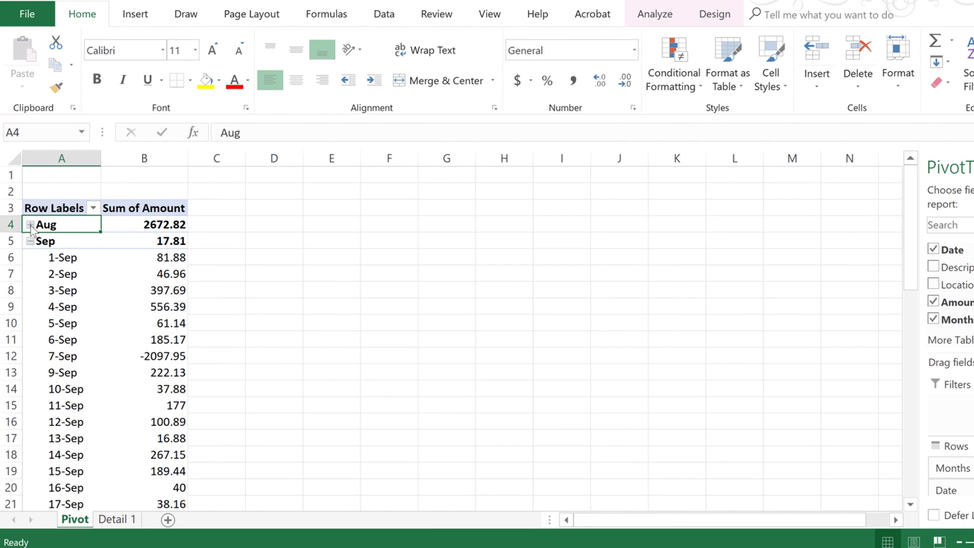
click(30, 241)
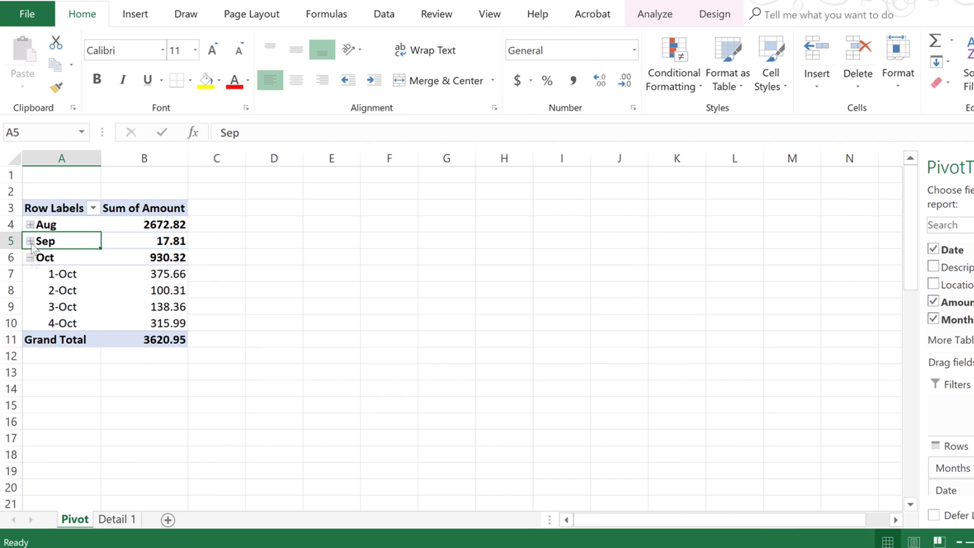
click(30, 258)
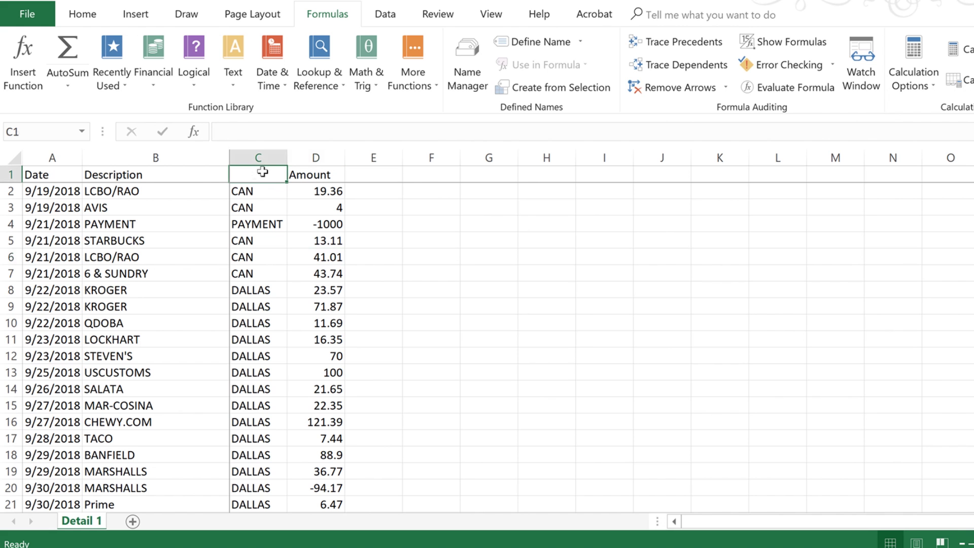
- Enter the missing header Location in C1, between Description and Amount
click(122, 227)
key(ctrl+Home)
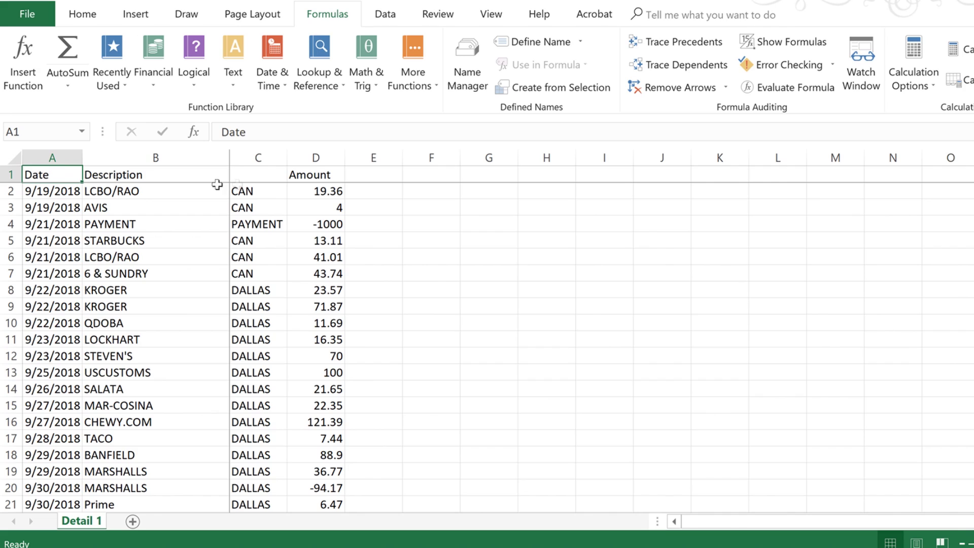
click(280, 178)
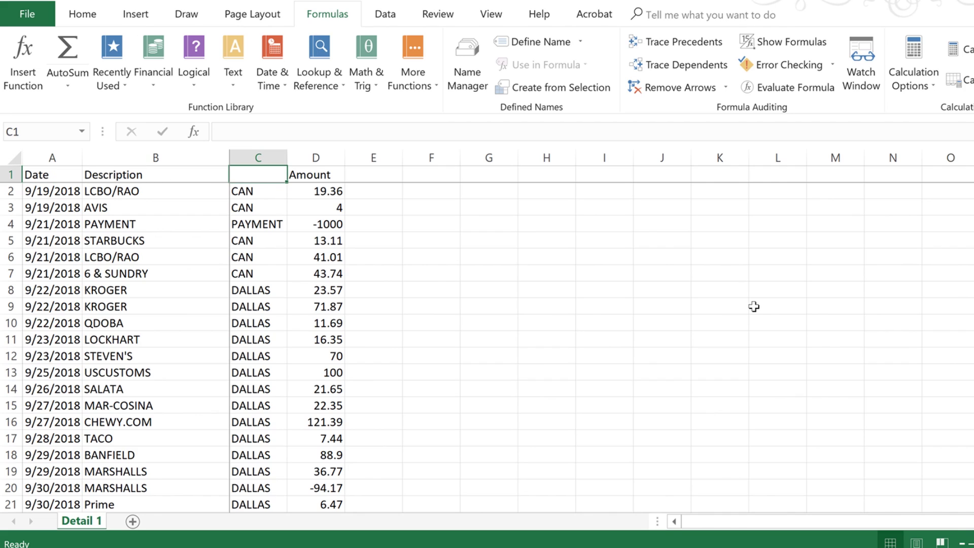
key(Left)
key(Left)
key(Right)
key(Right)
key(Right)
key(Left)
key(Left)
key(Left)
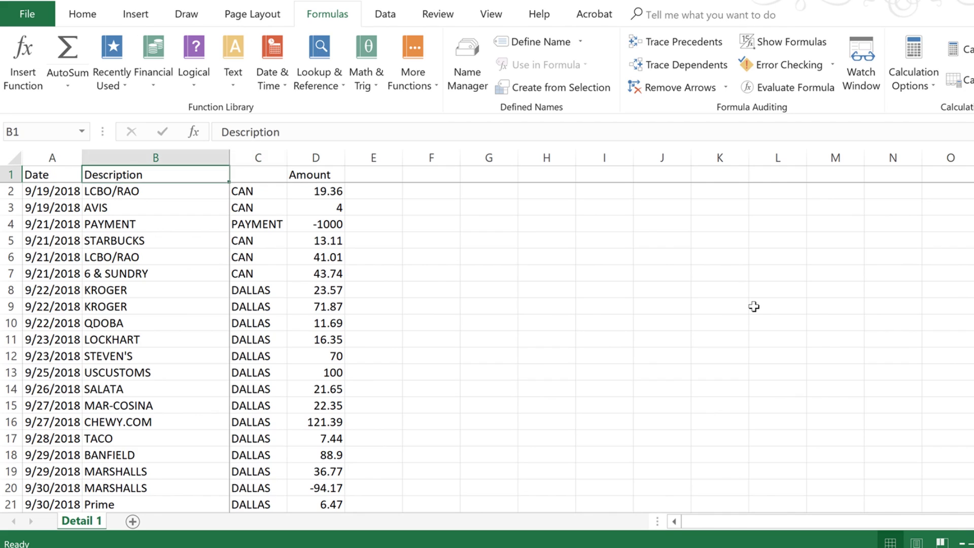
key(Right)
key(Right)
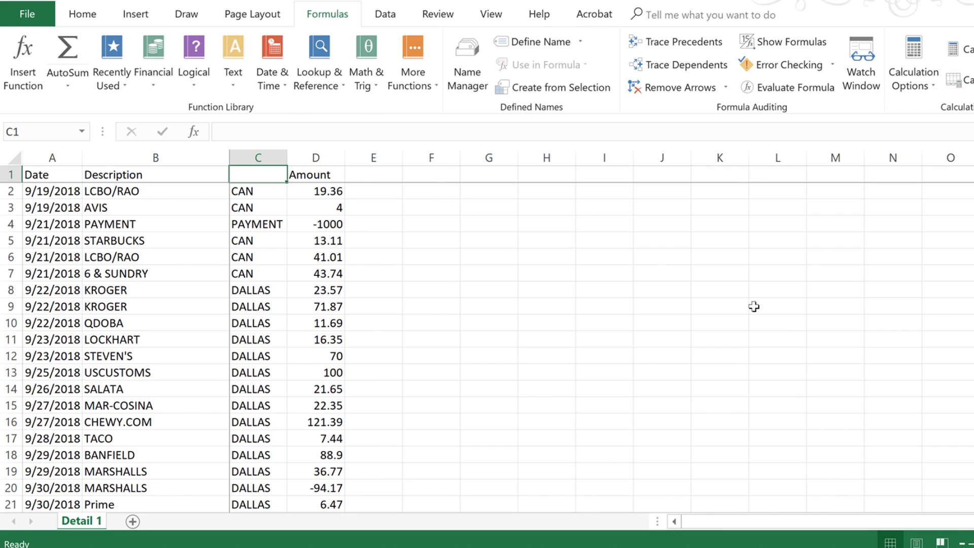
text(Location)
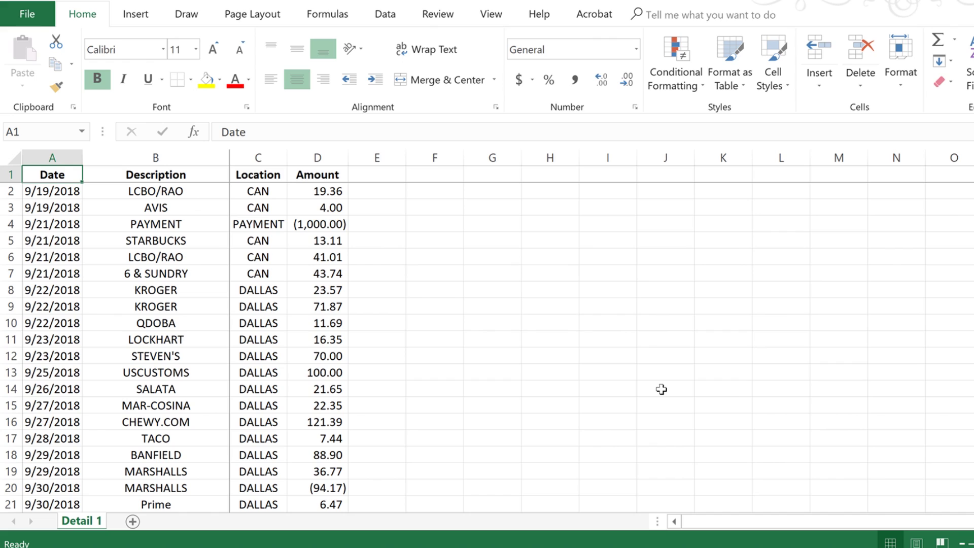
- Create a PivotTable on a new worksheet from the data range A1:D170 of the Detail 1 sheet, excluding the total row
key(shift+Right)
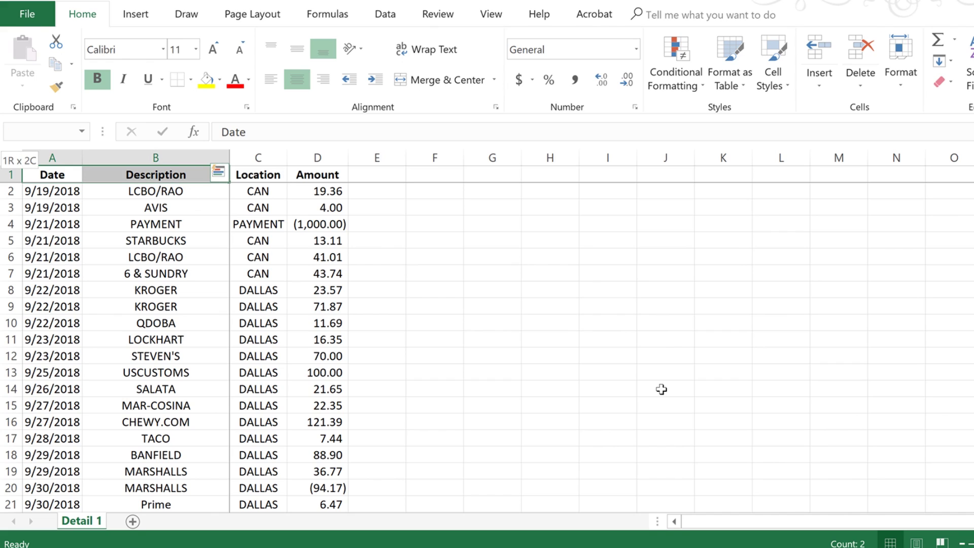
key(shift+Right)
key(shift+Right)
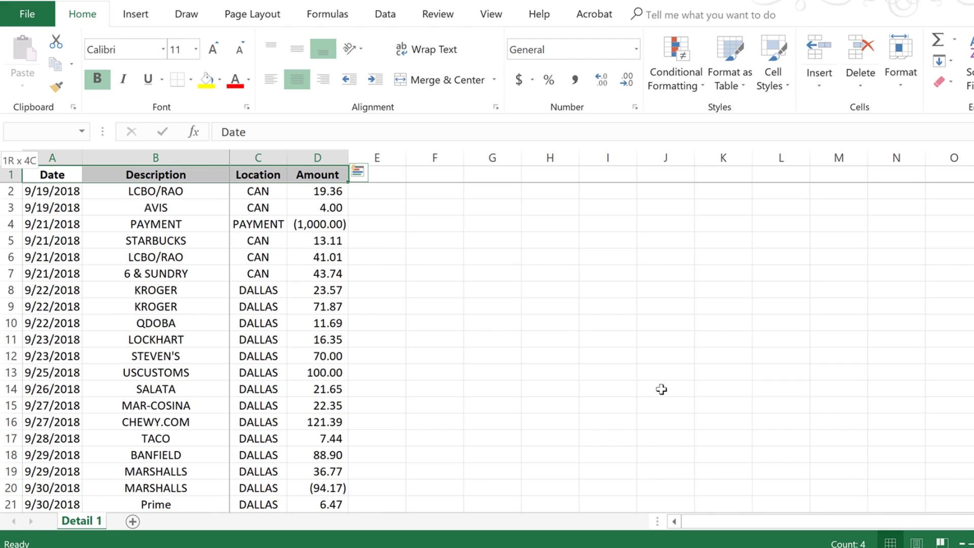
key(ctrl+shift+Down)
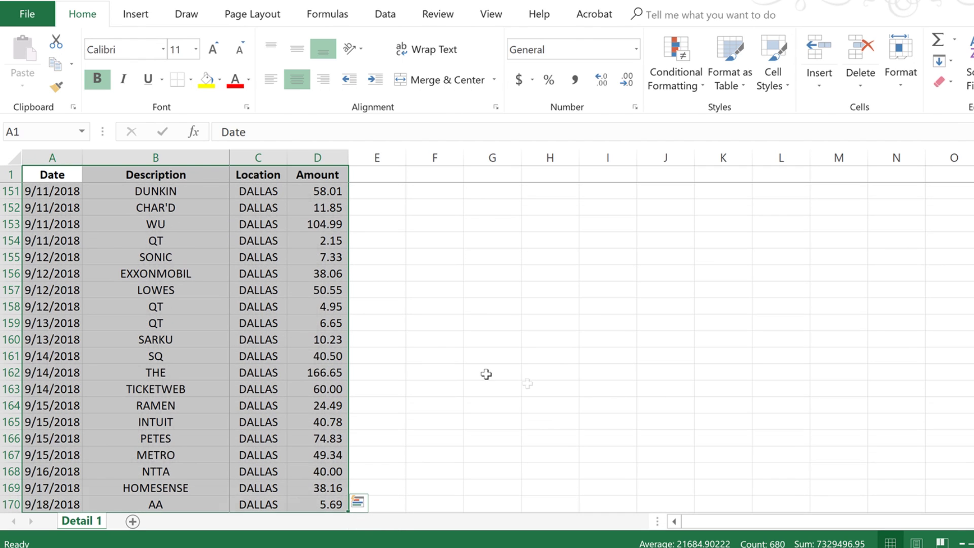
key(alt+equal)
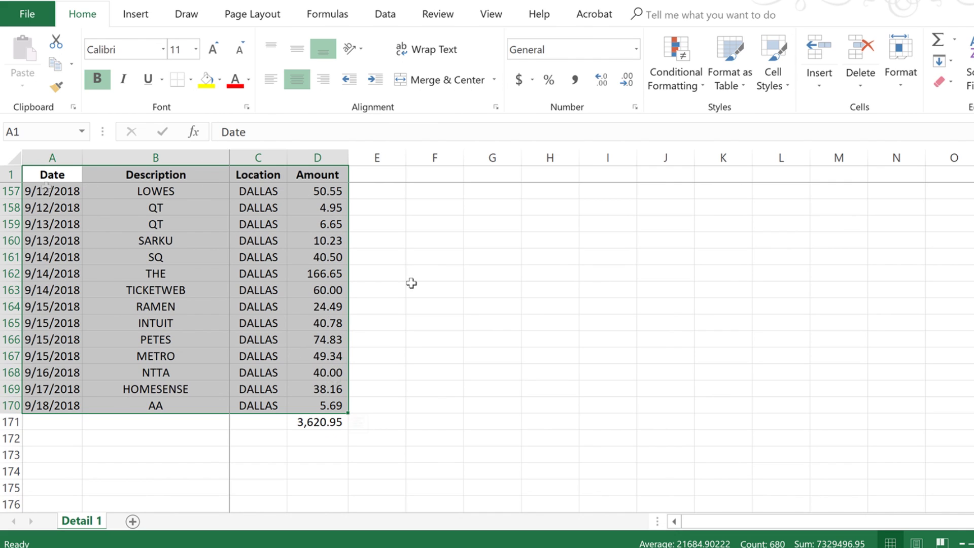
click(149, 13)
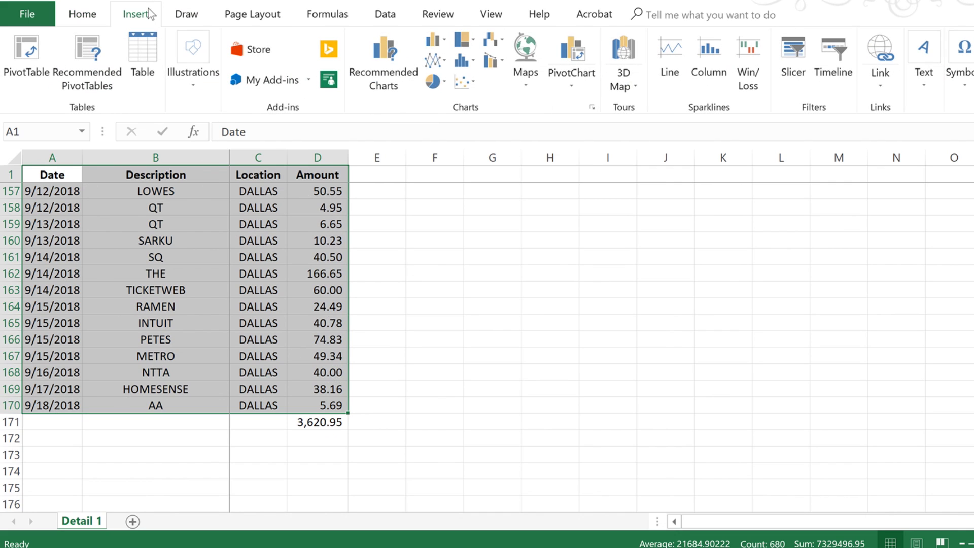
click(26, 56)
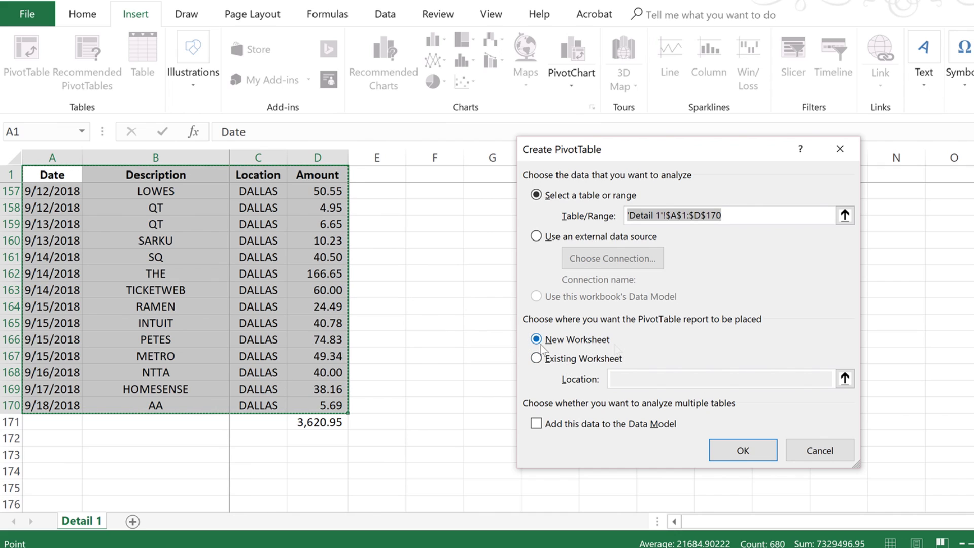
click(743, 450)
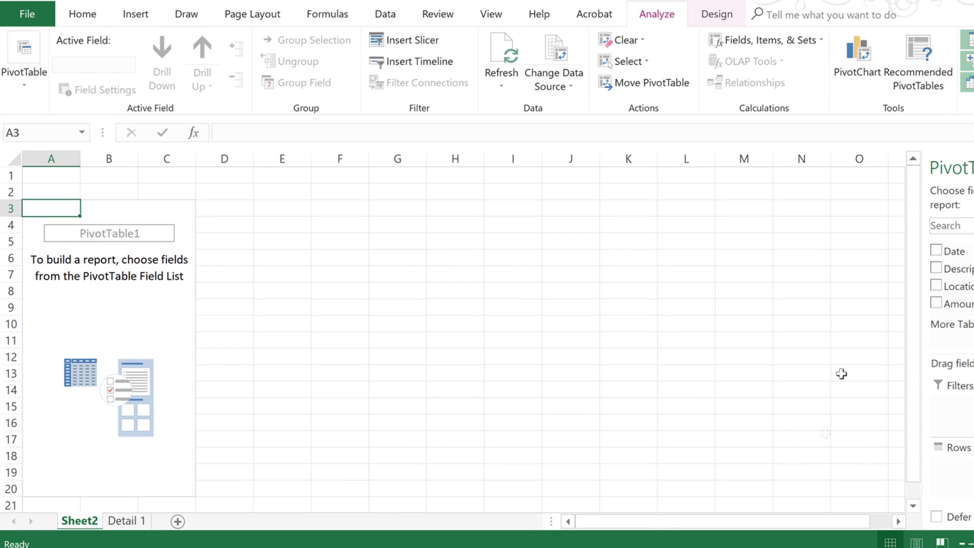
- Rename the new PivotTable worksheet as Pivot
click(124, 523)
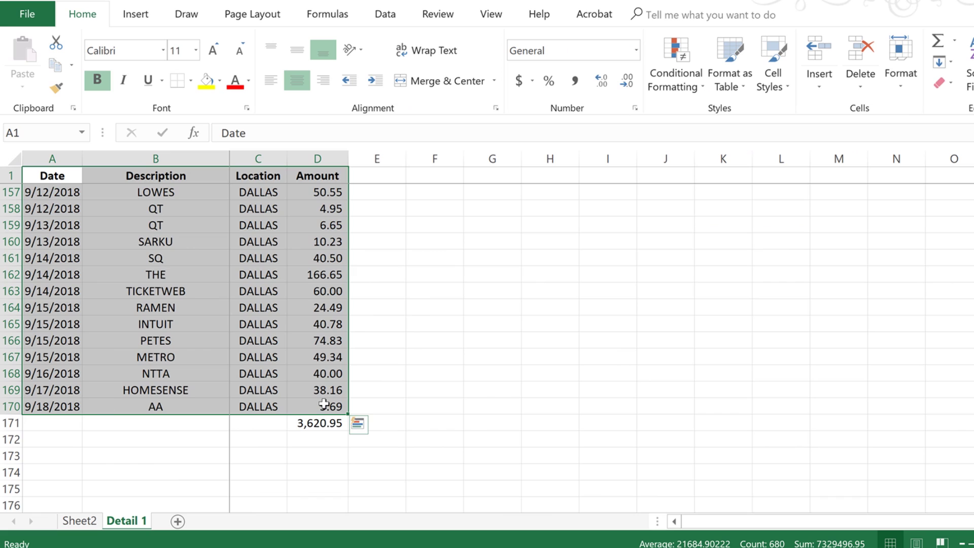
click(81, 523)
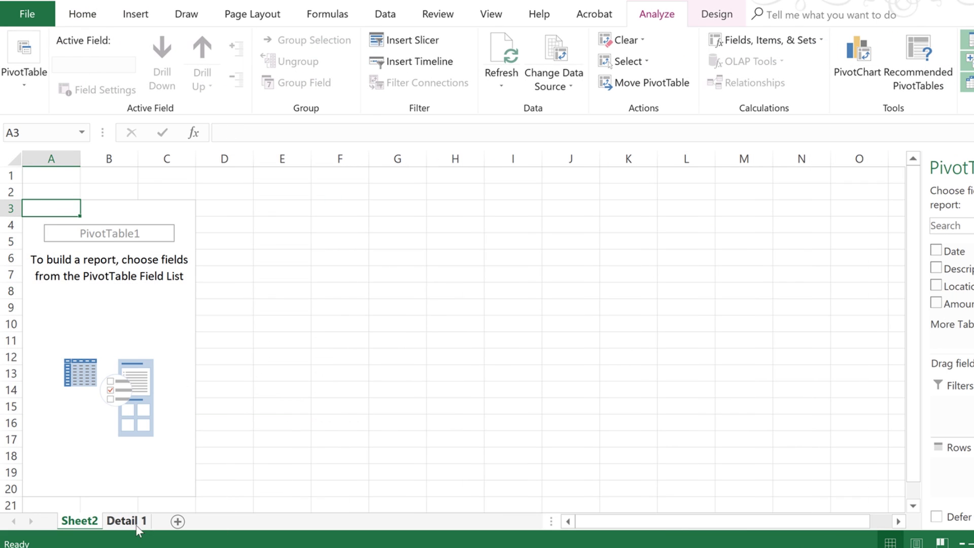
double_click(88, 526)
text(Pivot)
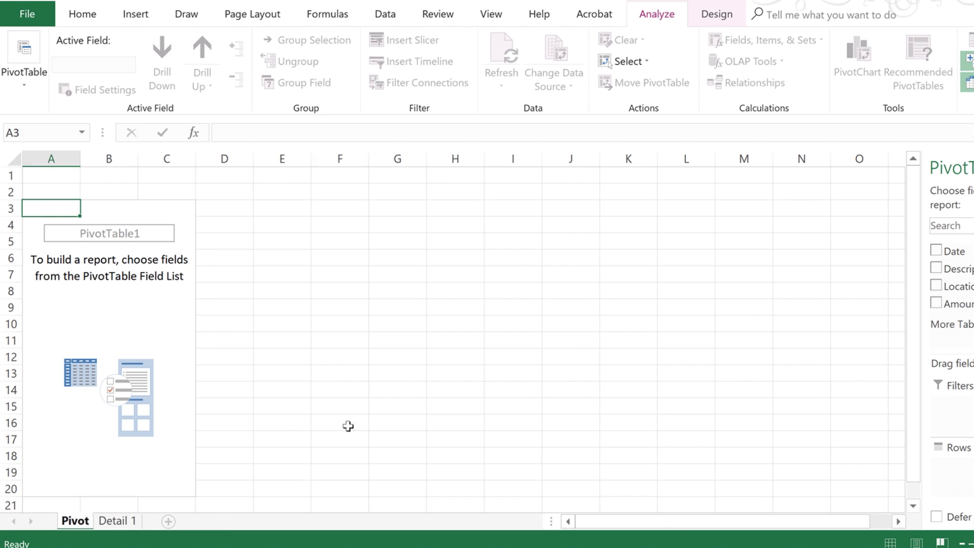
click(348, 424)
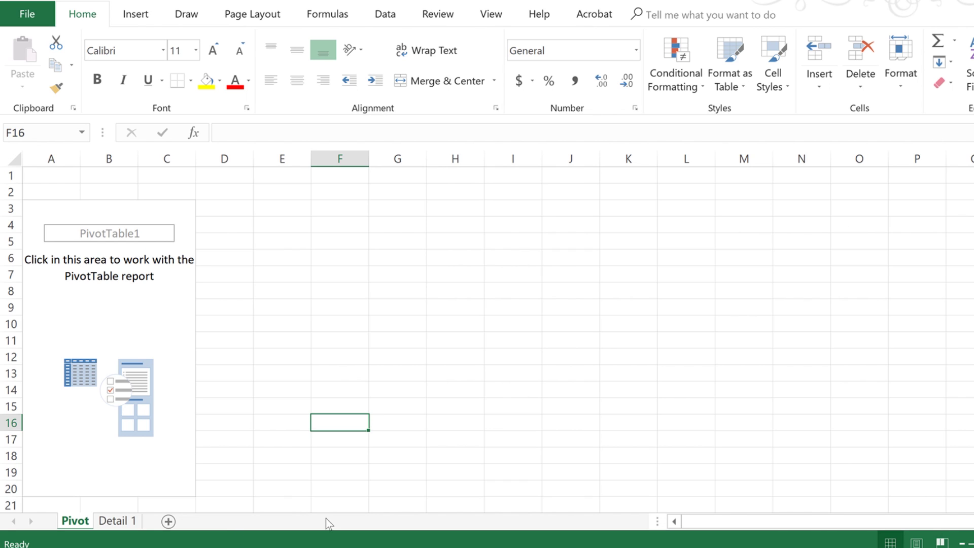
- Build the PivotTable with Date in the rows and Amount in the values
click(130, 321)
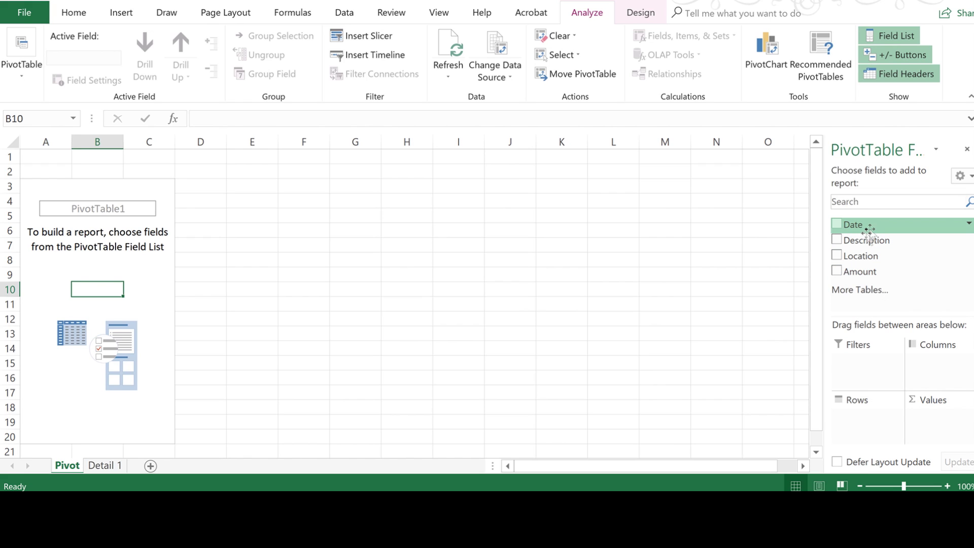
drag(871, 227, 880, 433)
drag(913, 270, 935, 427)
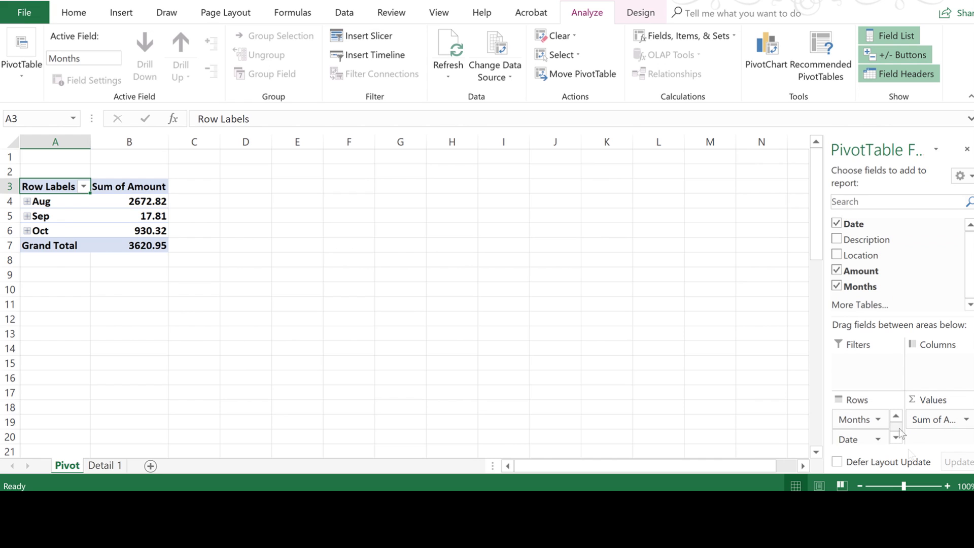
- Summarize the PivotTable's Amount value field by Count instead of Sum
click(966, 421)
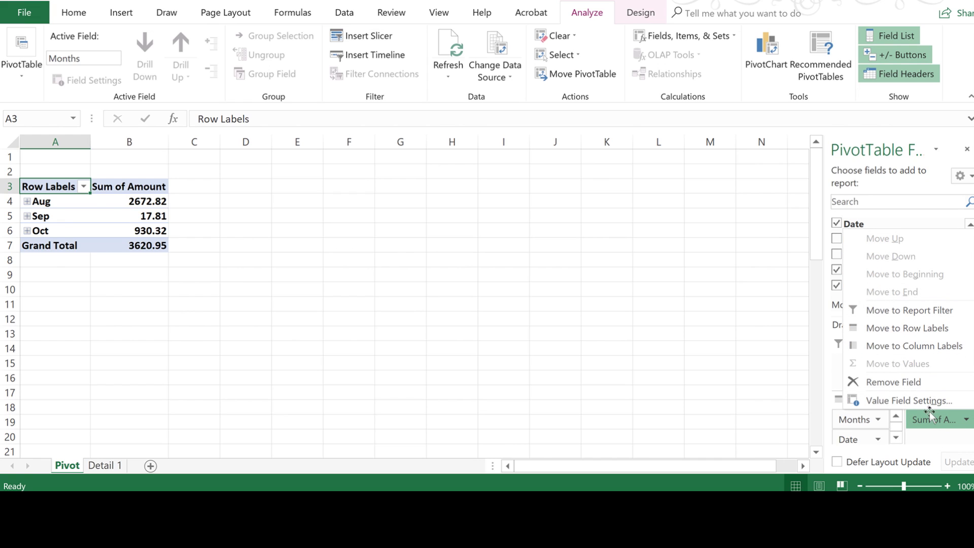
click(909, 400)
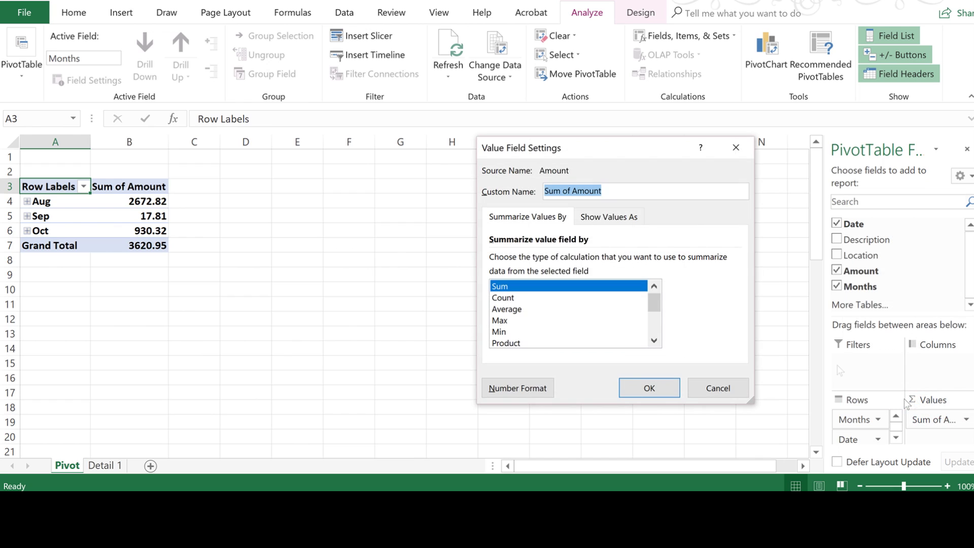
click(513, 297)
click(649, 388)
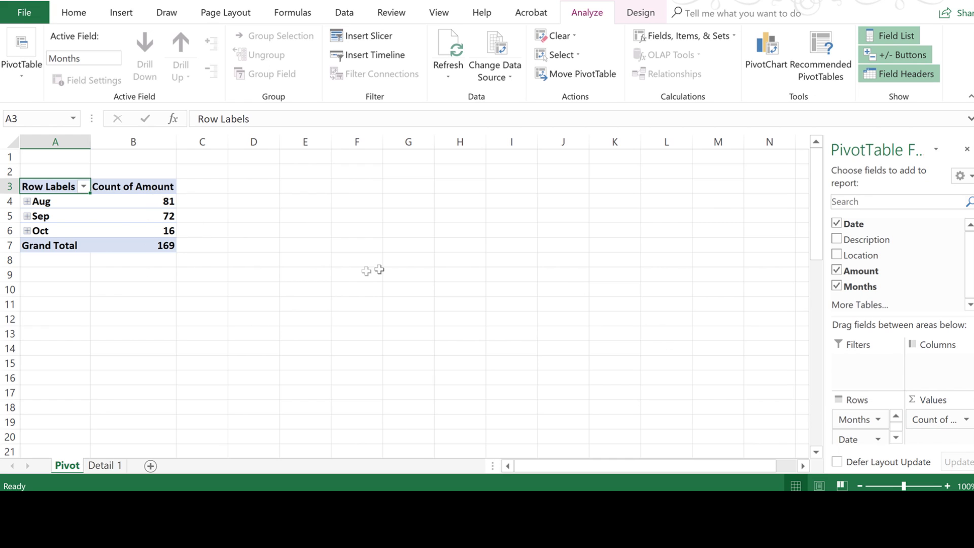
- Switch the PivotTable's Amount value field back to being summarized by Sum
click(966, 420)
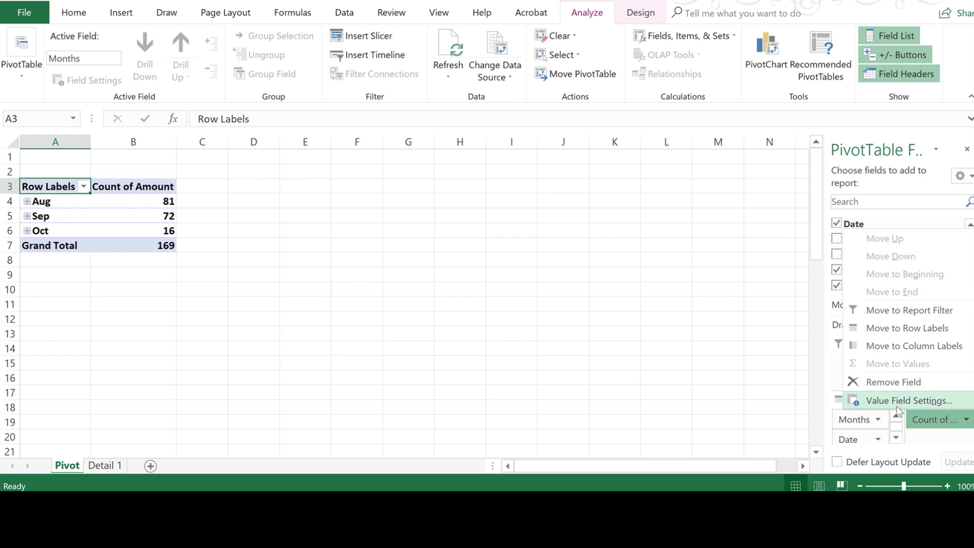
click(964, 406)
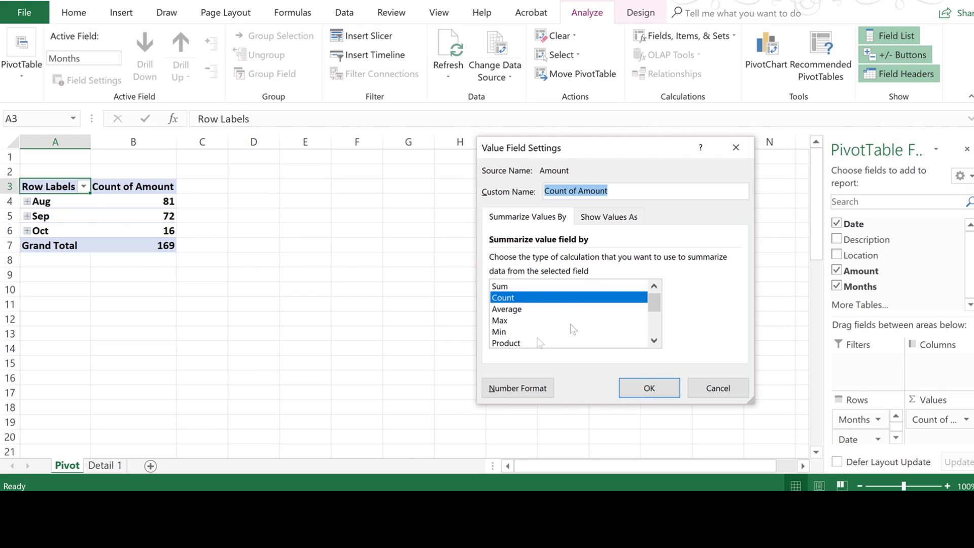
click(500, 287)
click(651, 388)
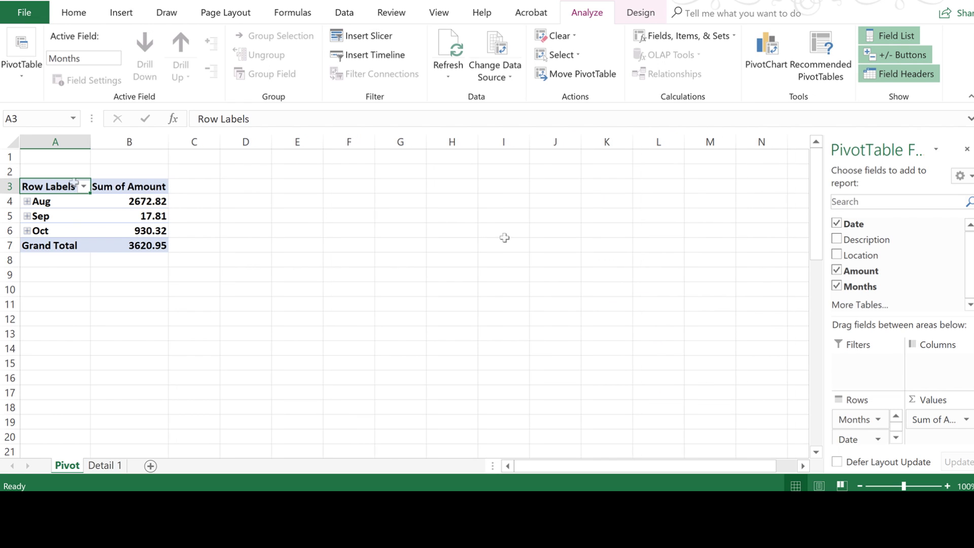
- Apply the Comma number style to the Sum of Amount column B on the Pivot sheet
click(142, 144)
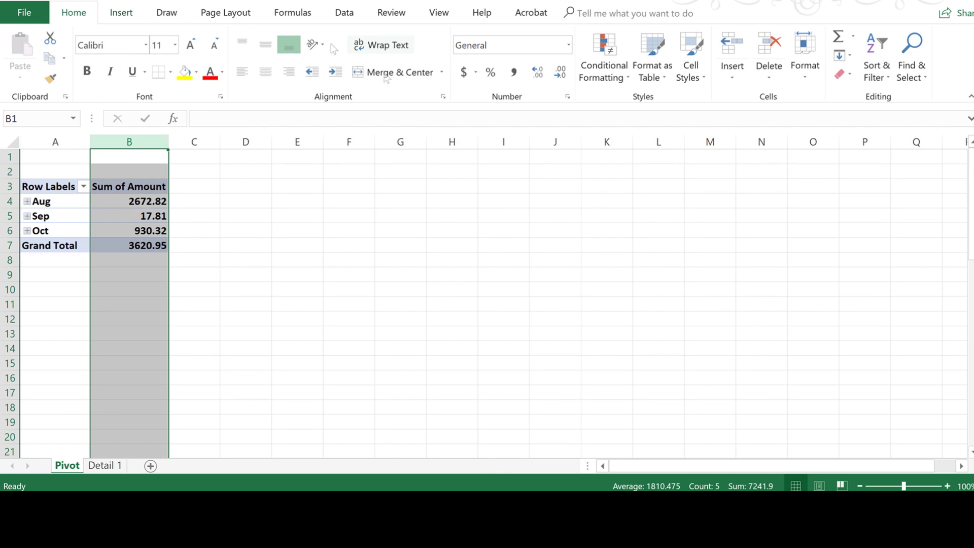
click(510, 75)
click(294, 274)
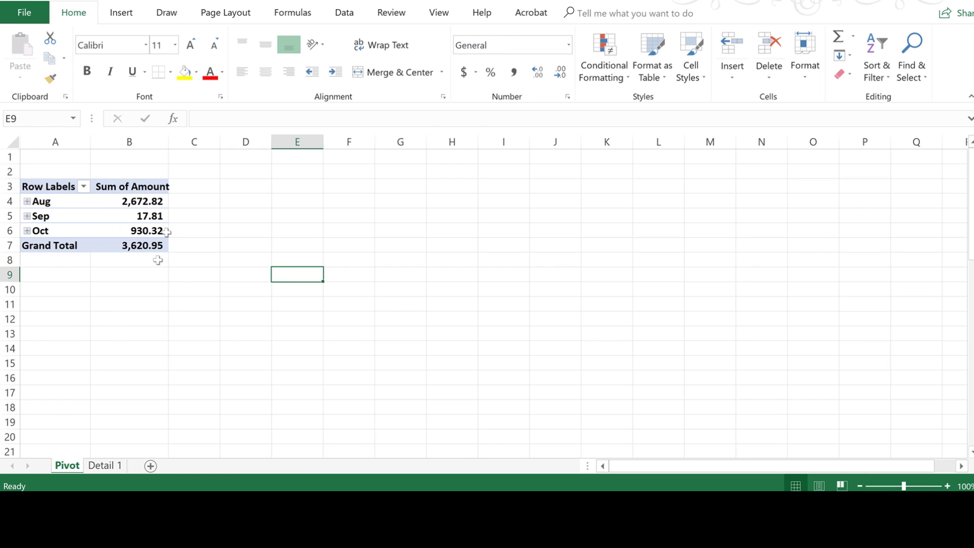
- Compare the PivotTable's Grand Total in B7 with the Amount total in D171 on the Detail 1 sheet
click(139, 249)
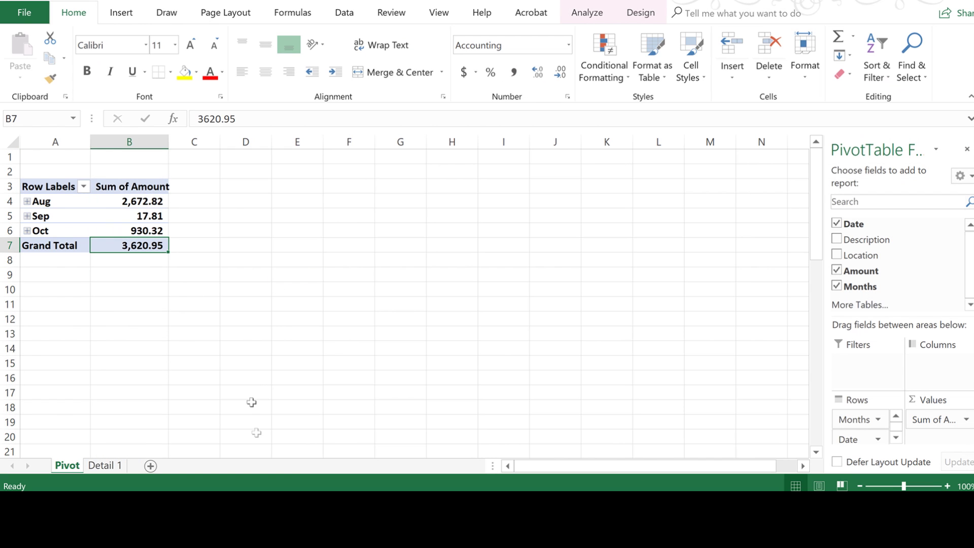
click(105, 465)
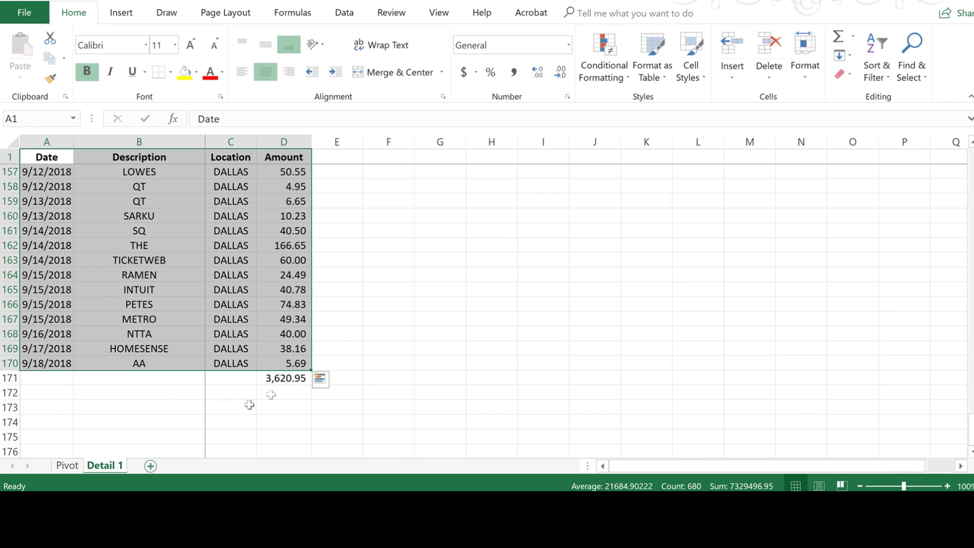
- Start a SUMIF formula in F2 on the Detail 1 sheet with the Location cells C2:C170 as its range
click(282, 378)
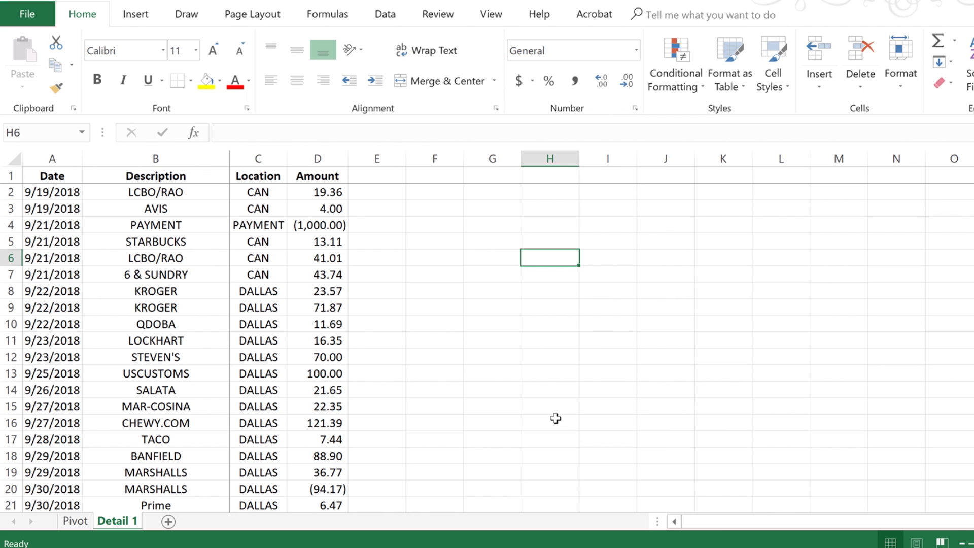
click(439, 196)
key(Down)
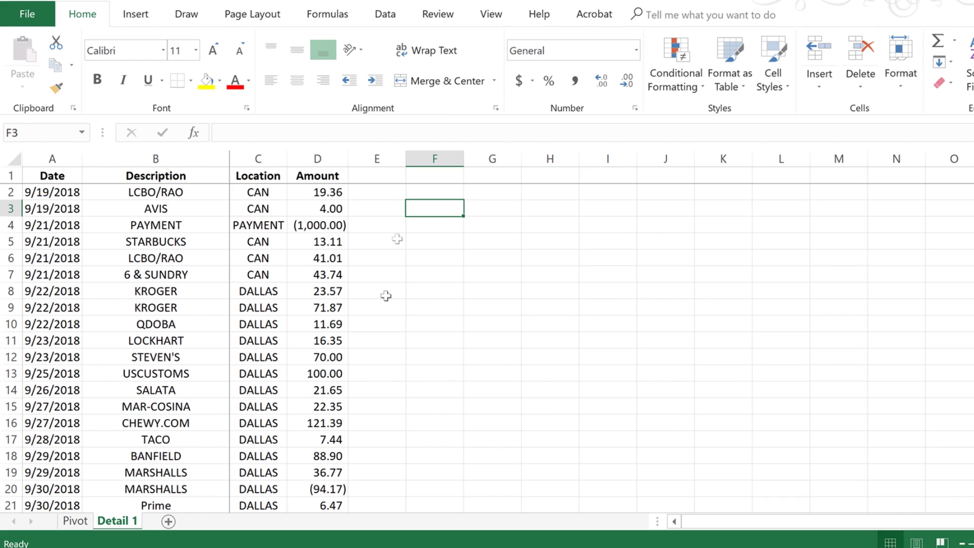
click(272, 197)
key(Right)
key(Right)
key(Right)
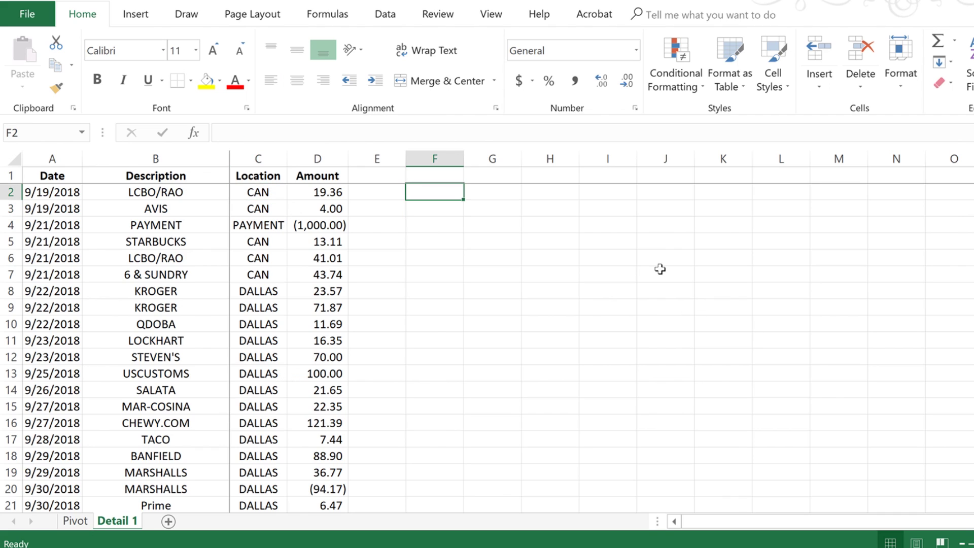
text(=)
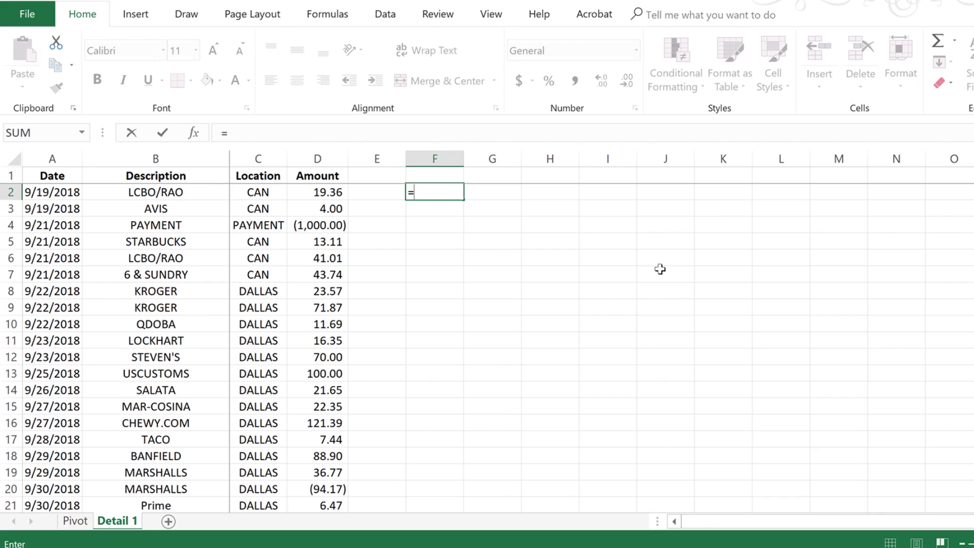
text(SUMIF)
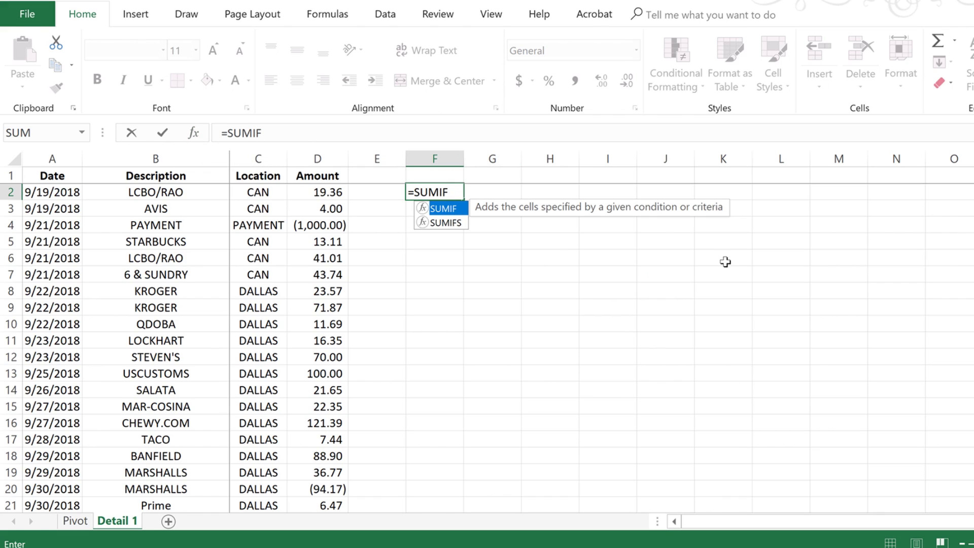
text(()
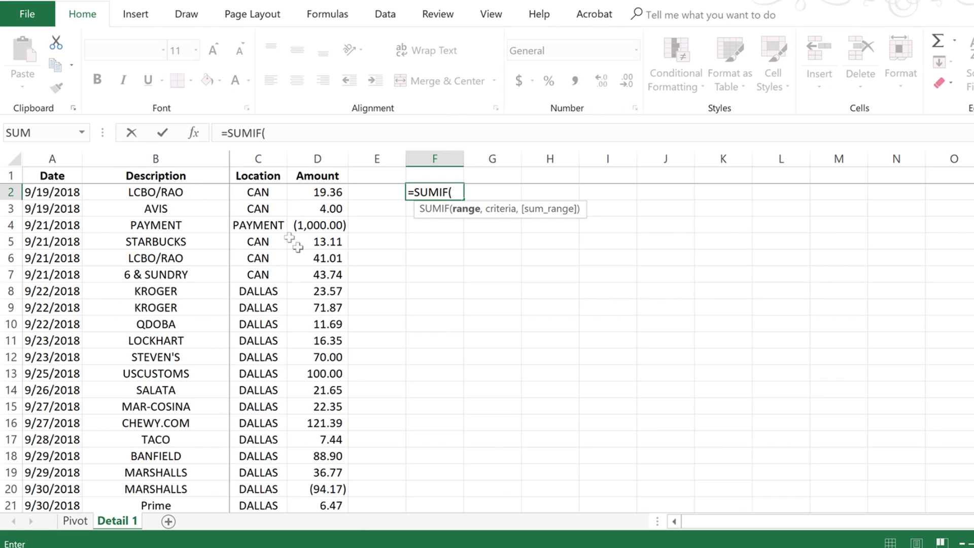
key(Left)
key(Left)
key(Left)
key(Left)
key(Right)
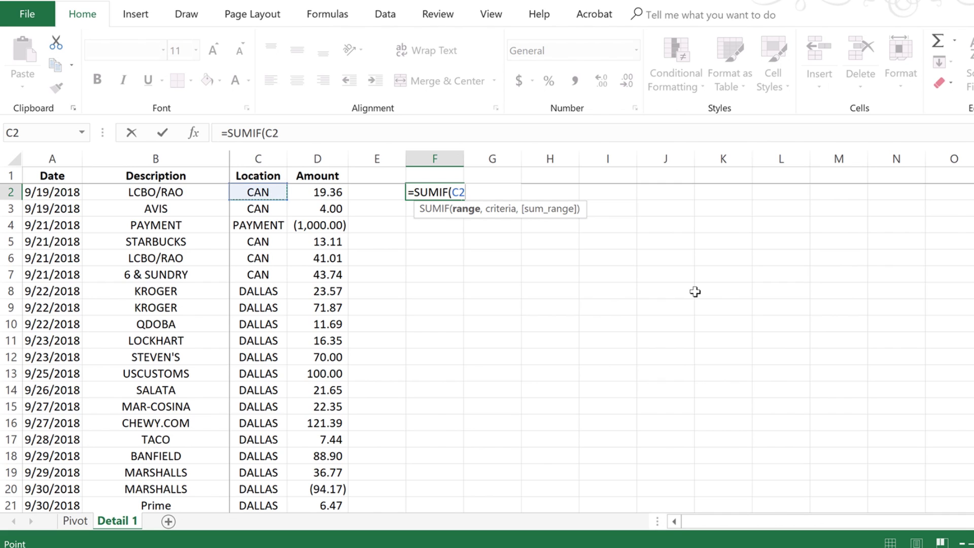
key(ctrl+shift+Down)
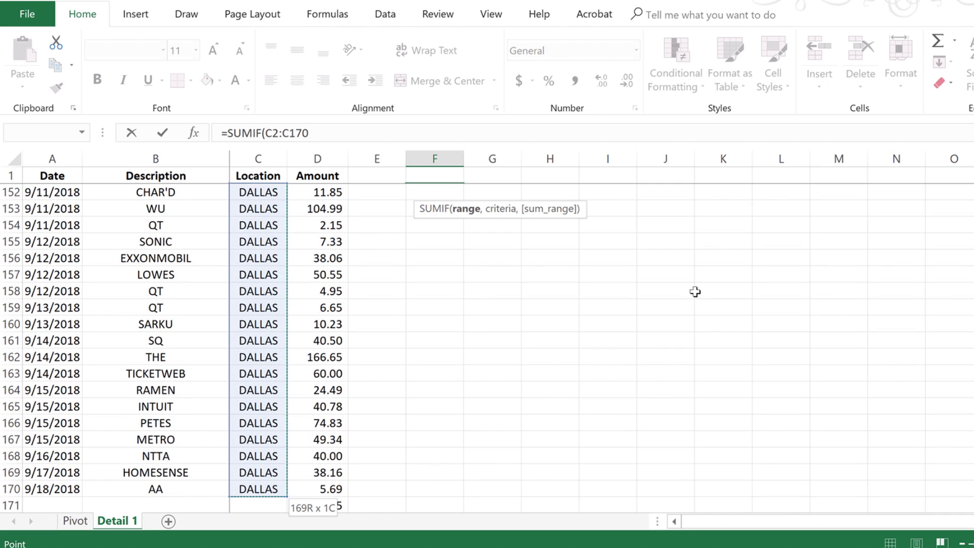
- Complete the SUMIF formula in F2 with "DALLAS" as the criterion and D2:D170 as the sum range
text(,"DALLAS)
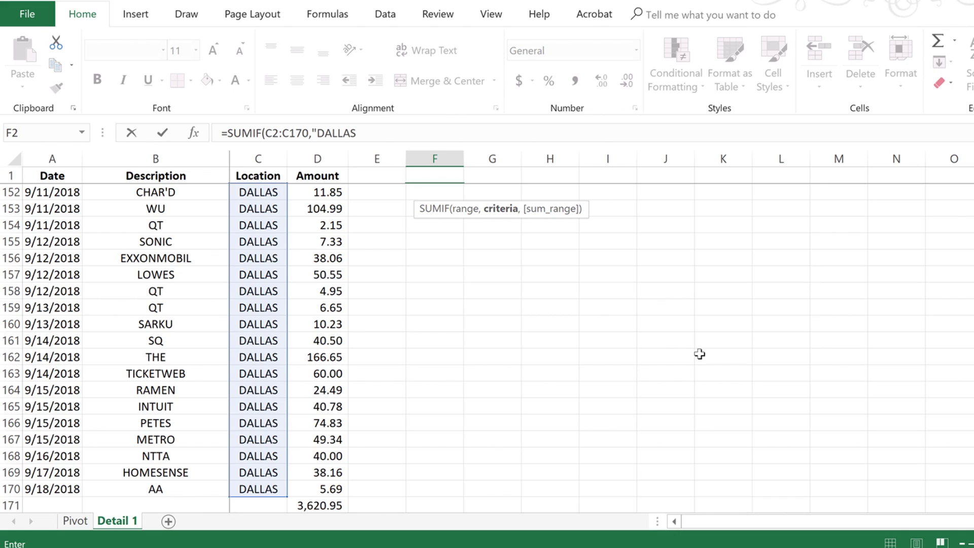
text(",)
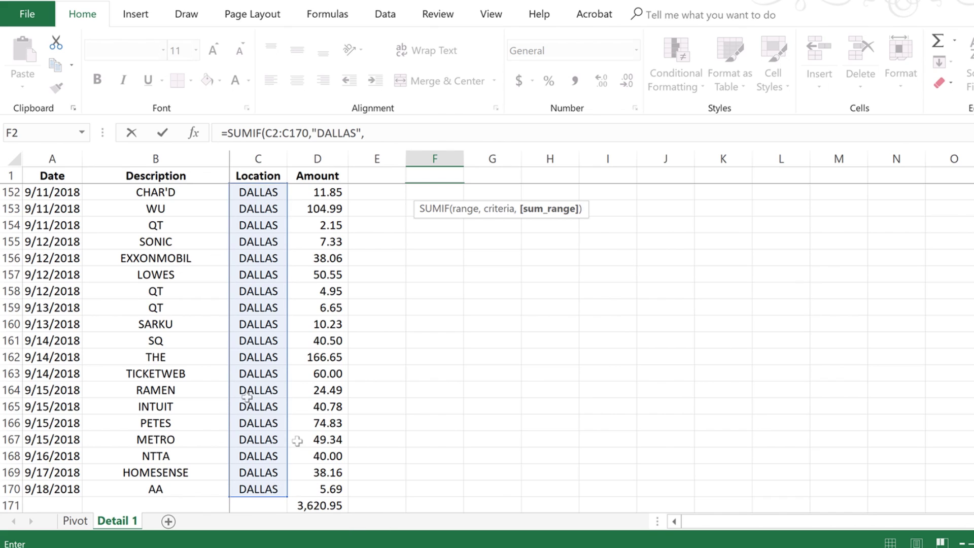
key(Left)
key(Left)
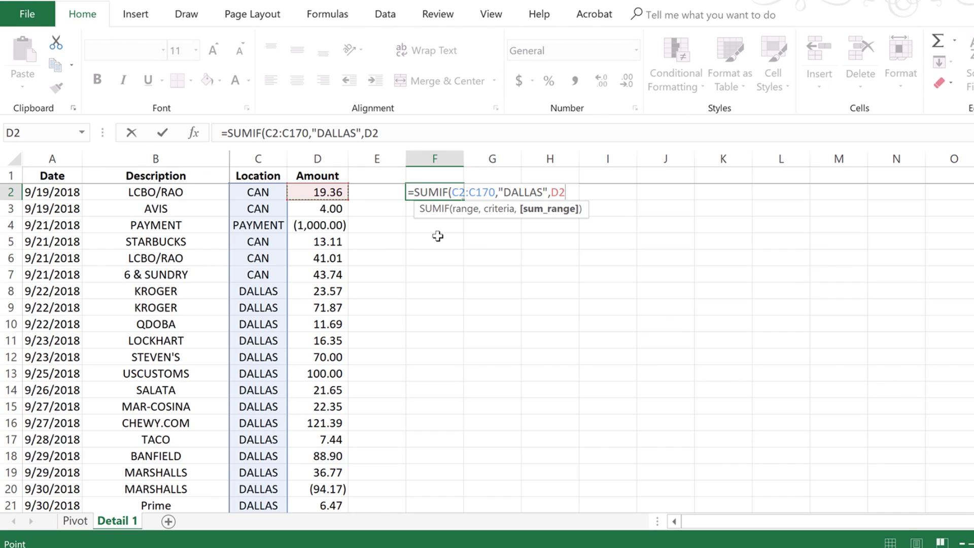
key(ctrl+shift+Down)
key(shift+Up)
text())
key(ctrl+Return)
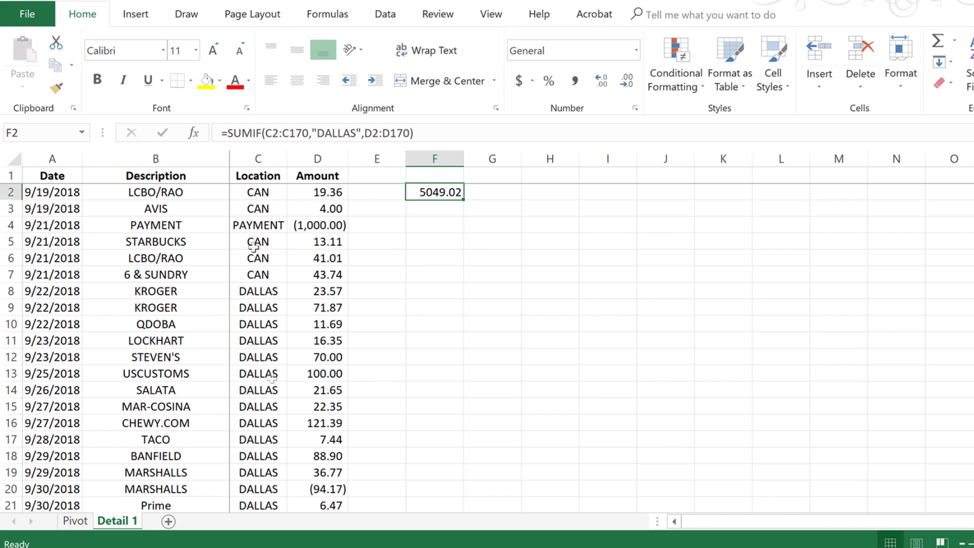
- Enter the location labels DALLAS, CAN, Payment and Boston in cells G2 through G5
click(492, 192)
text(DALLAS)
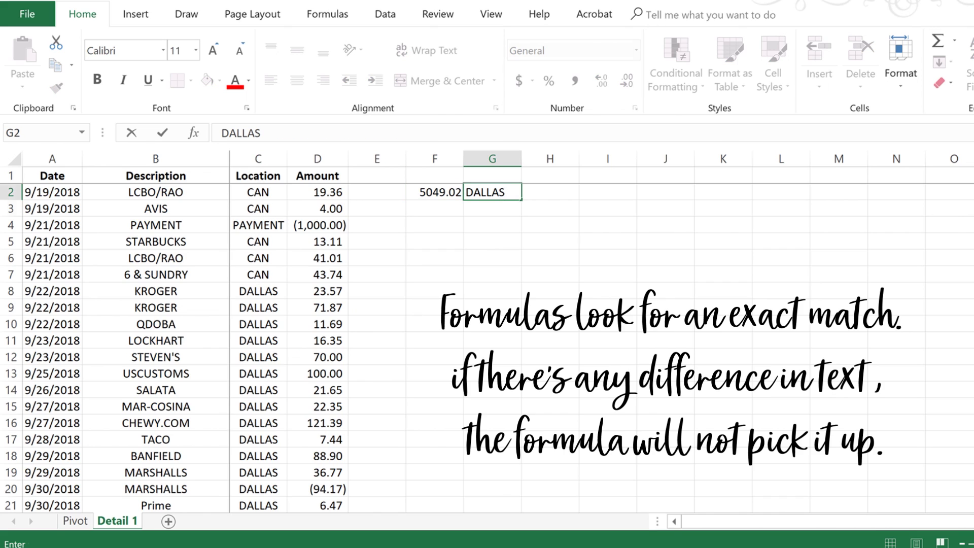
key(Return)
text(CAN)
key(Return)
text(Payment)
key(Return)
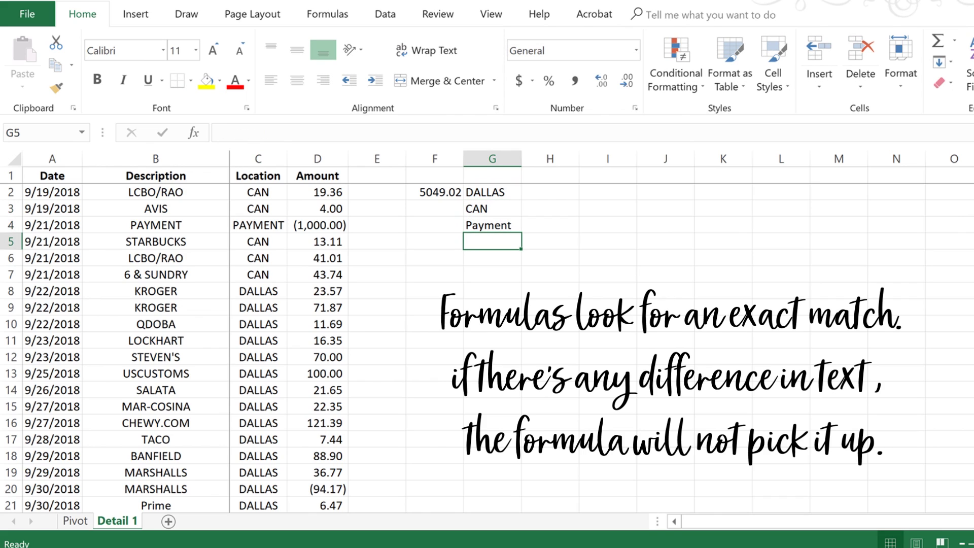
text(Boston)
key(Return)
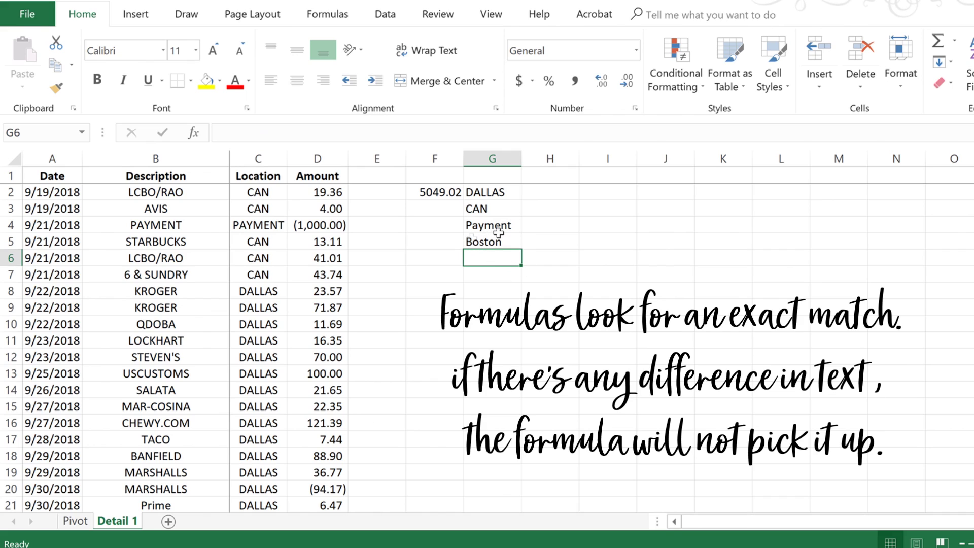
- Replace the "DALLAS" criterion in F2's SUMIF formula with a reference to cell G2
click(438, 195)
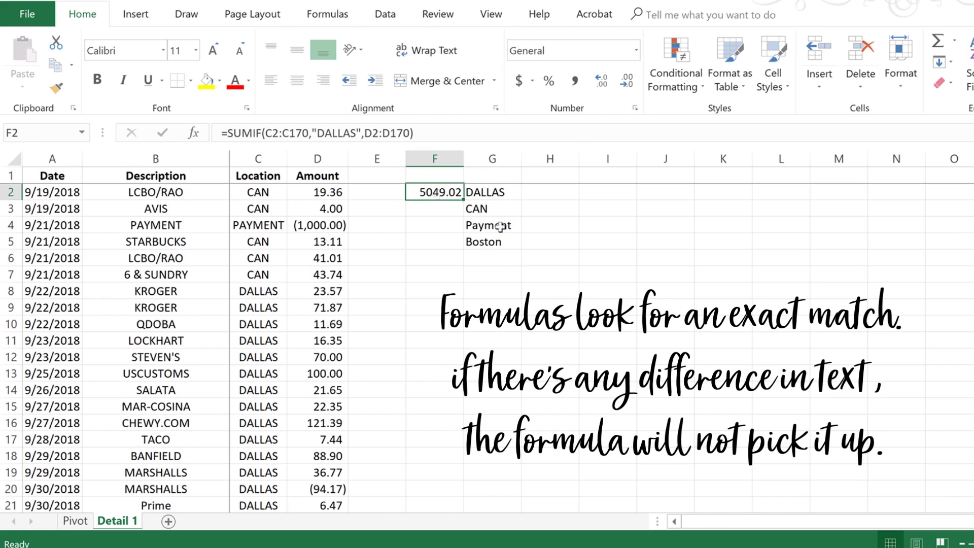
click(362, 133)
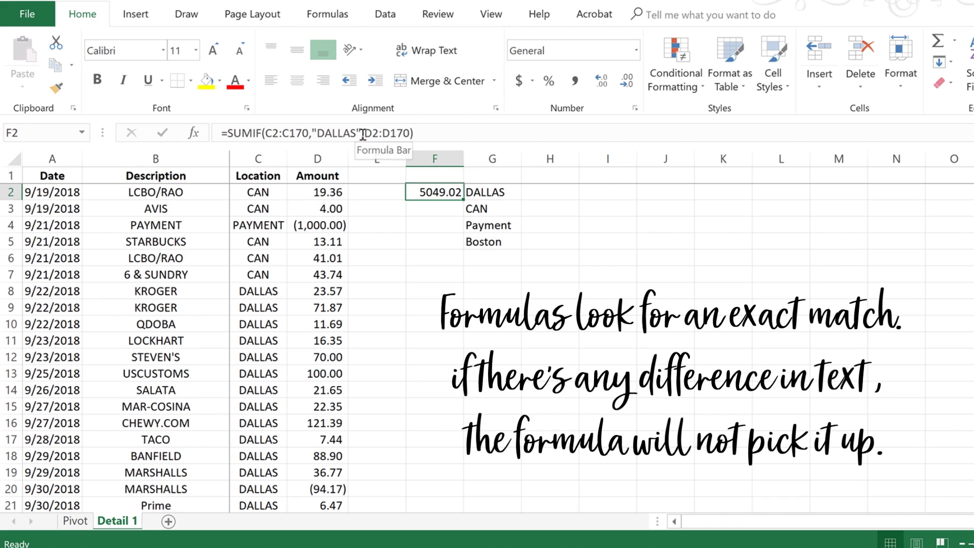
key(Left)
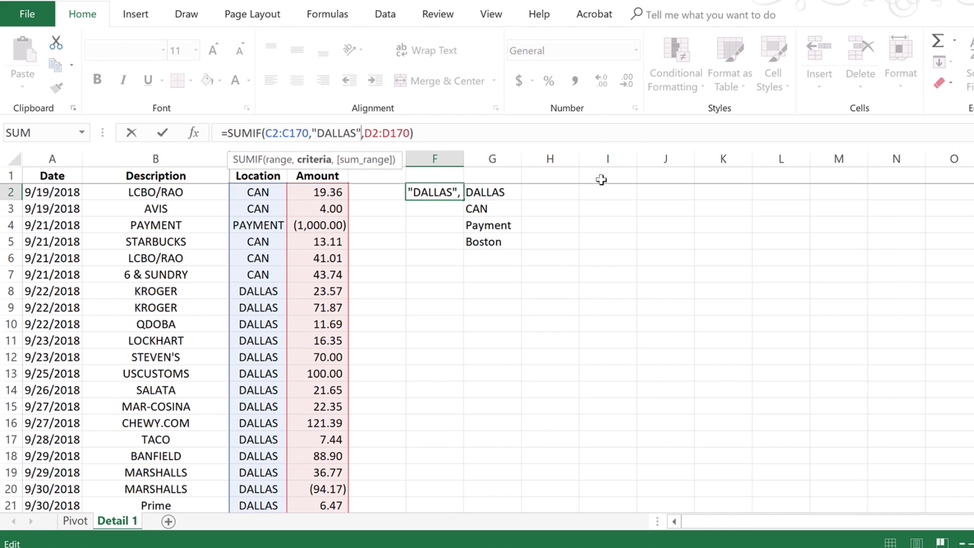
key(Right)
key(shift+Left)
key(shift+Left)
key(shift+Left)
key(shift+Left)
key(shift+Left)
key(shift+Left)
key(shift+Left)
key(shift+Left)
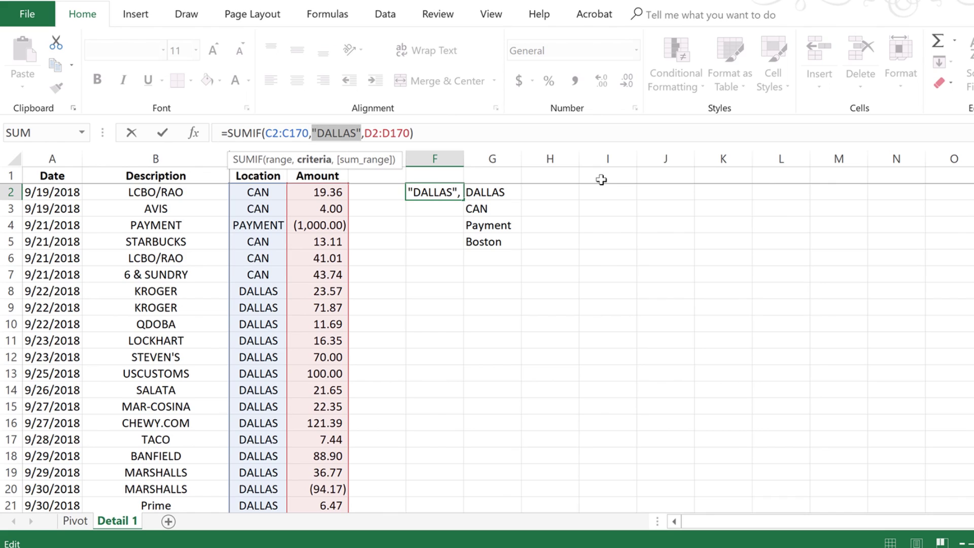
key(Delete)
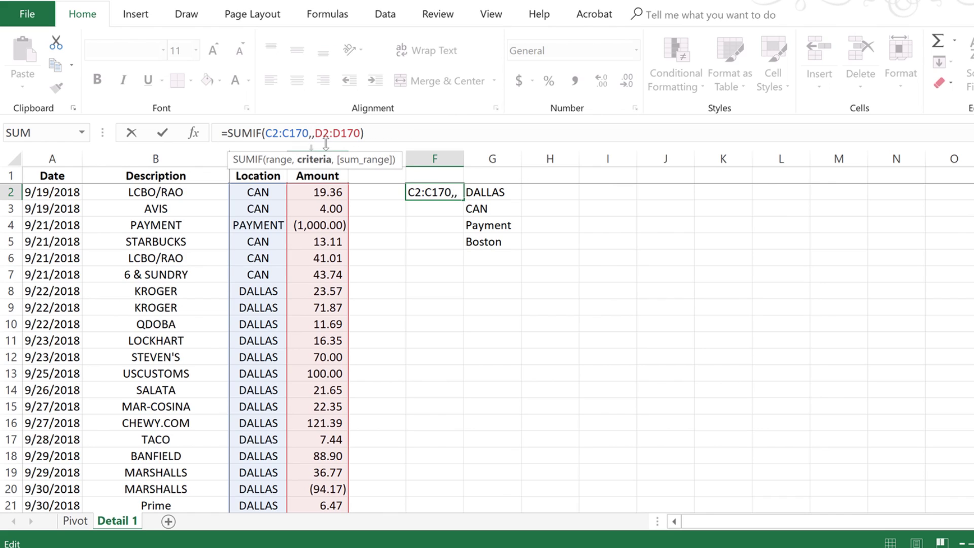
click(494, 191)
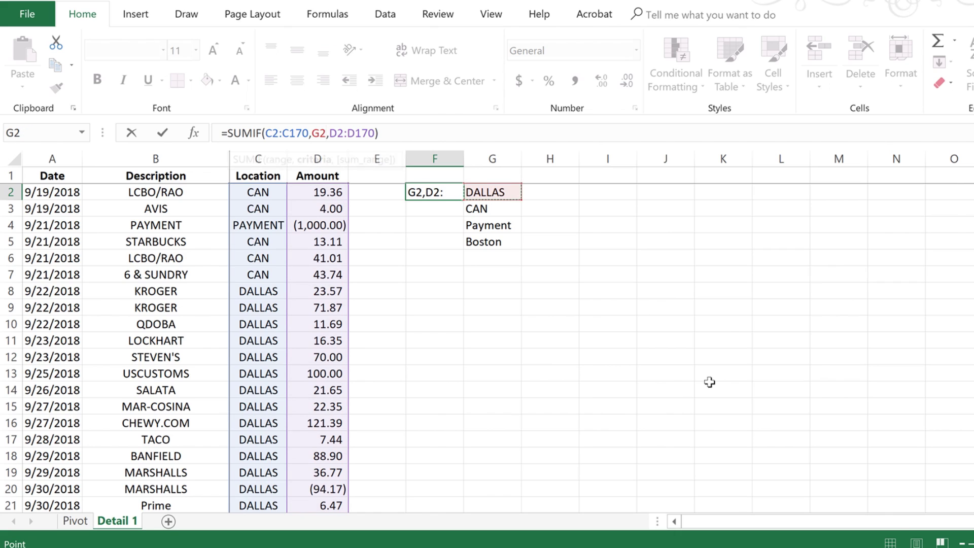
key(Return)
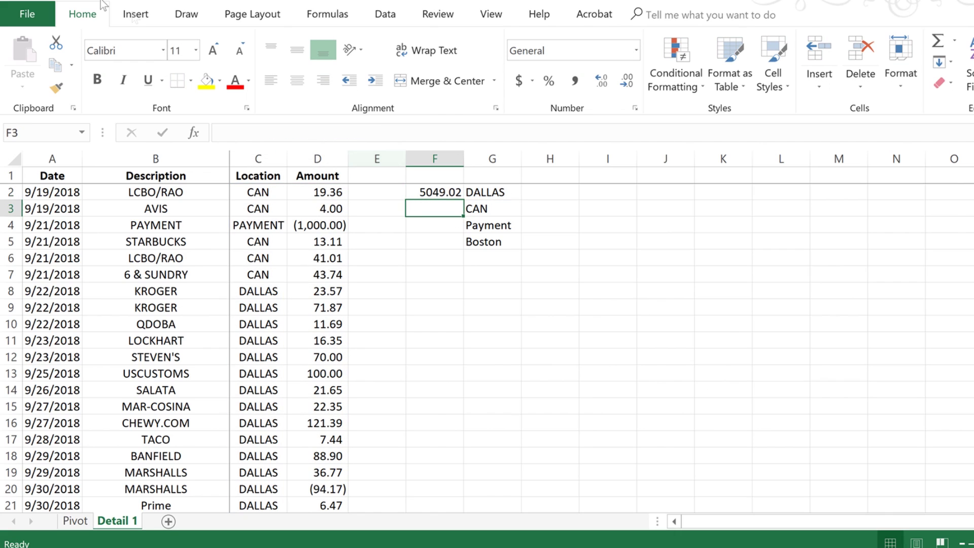
key(Up)
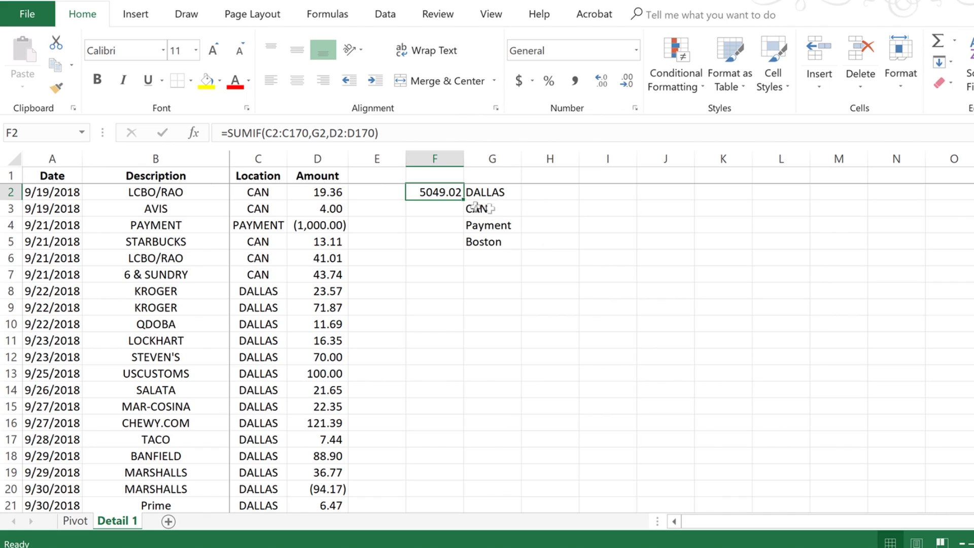
- Copy the SUMIF formula from F2 into F3:F5, beside the CAN, Payment and Boston labels
click(485, 192)
drag(484, 191, 483, 242)
click(558, 225)
click(435, 191)
key(ctrl+c)
key(Down)
key(shift+Down)
key(shift+Down)
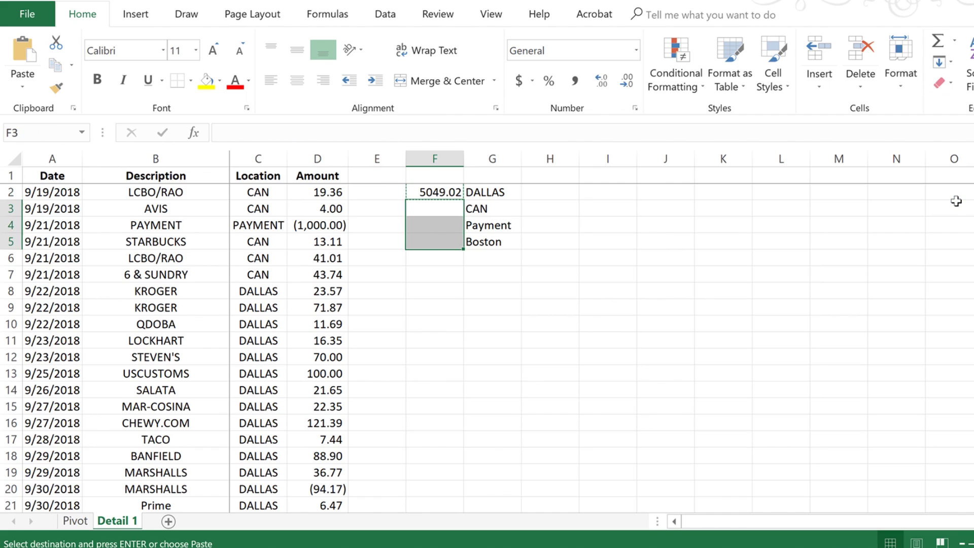
key(ctrl+v)
click(536, 320)
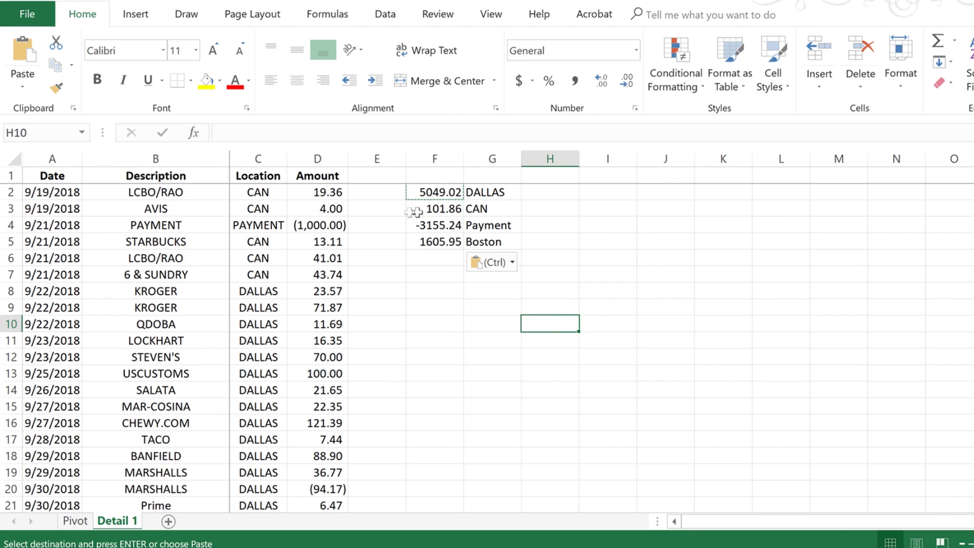
- Compare the cell ranges in the SUMIF formulas of F2:F5 to check how the copied references shift
click(411, 191)
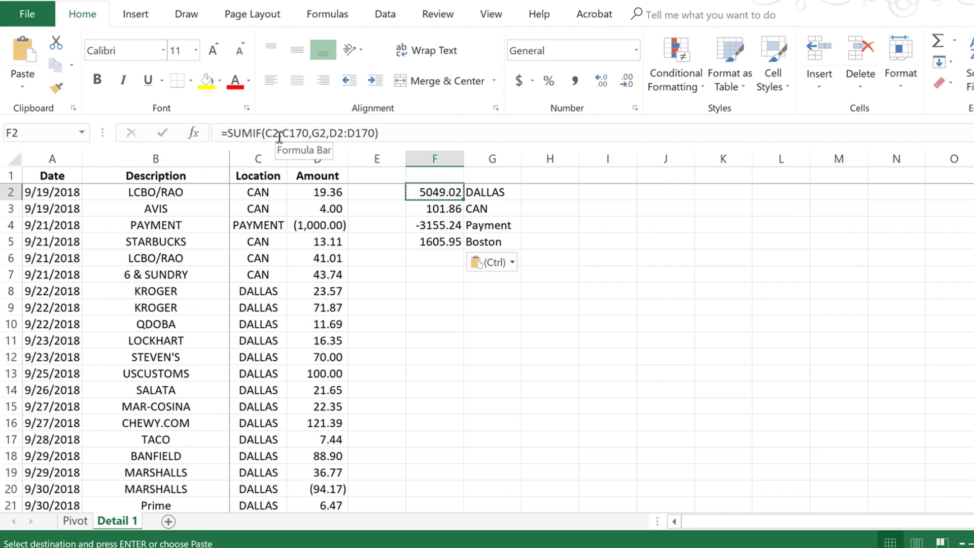
click(456, 208)
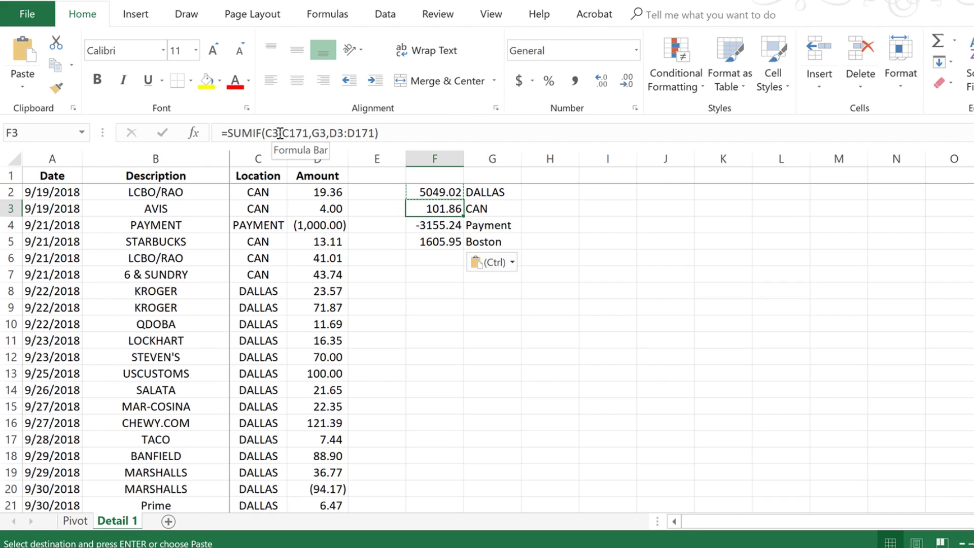
double_click(409, 209)
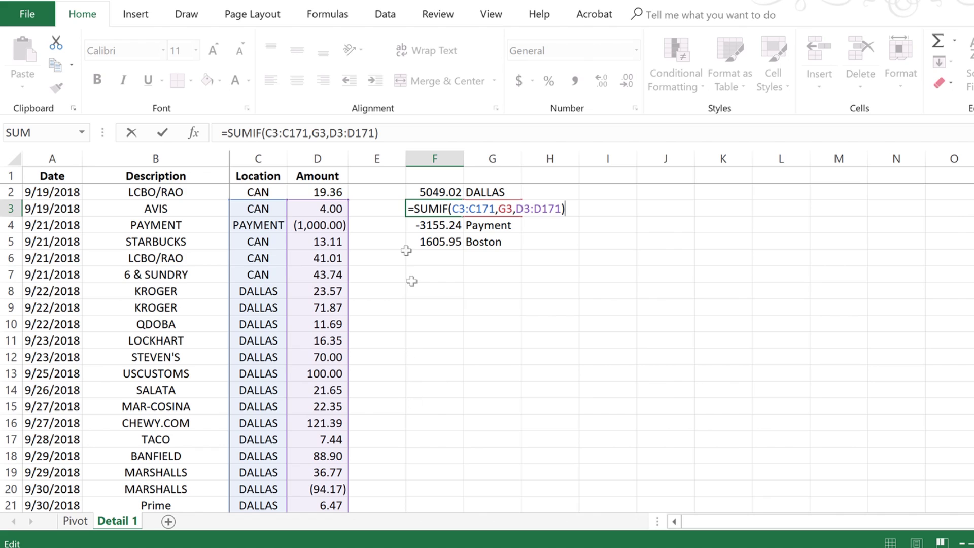
key(Escape)
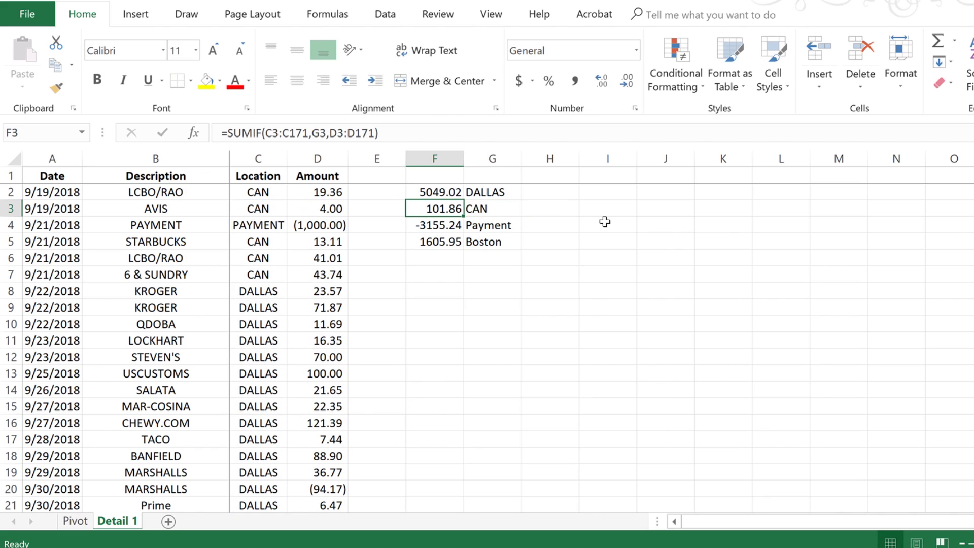
key(Down)
key(Down)
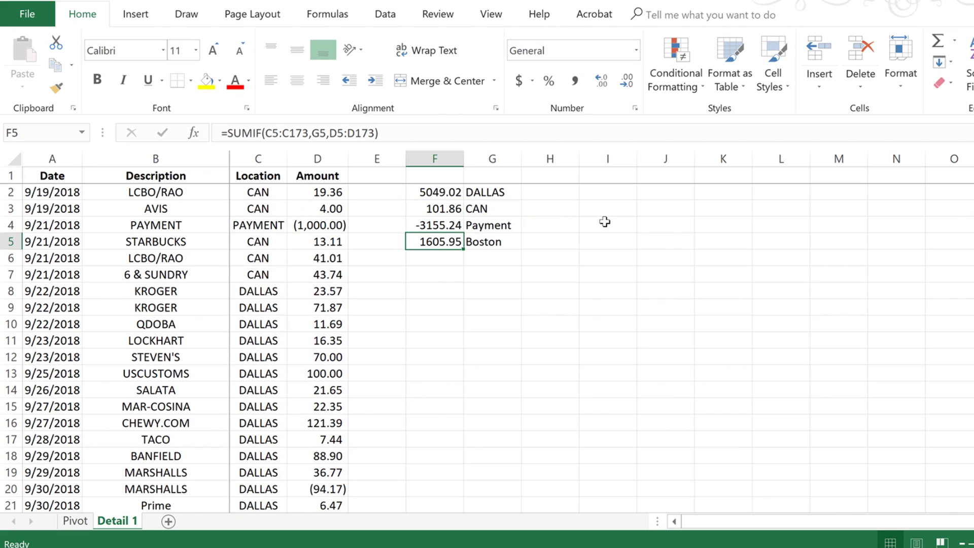
key(Up)
key(Up)
key(Up)
key(Up)
key(Down)
key(Down)
key(Down)
key(Up)
key(Up)
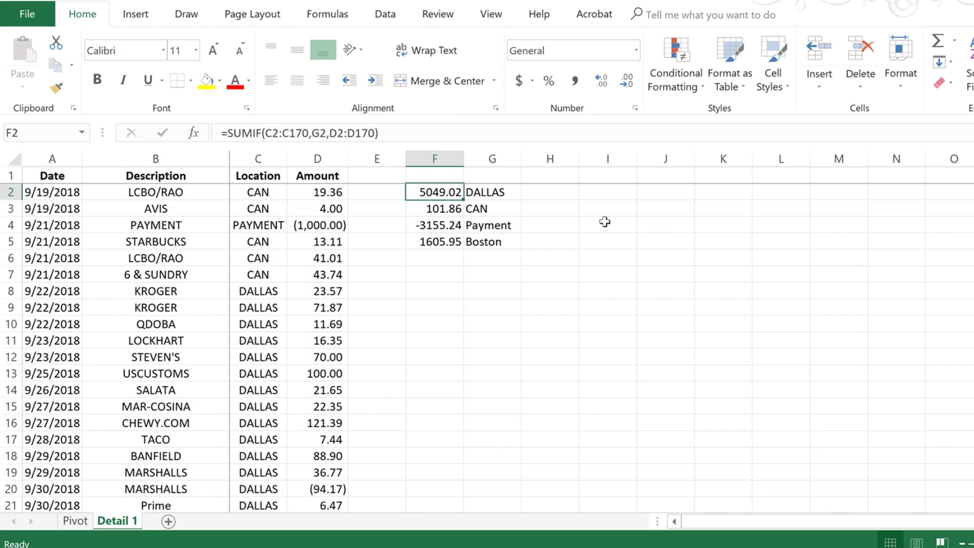
key(Down)
key(Down)
key(Up)
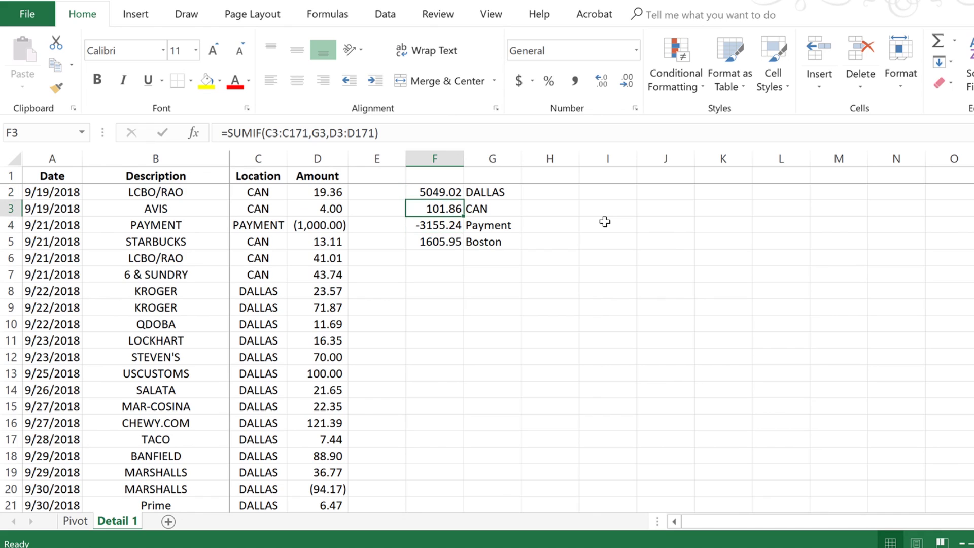
- Undo the SUMIF copies in F3:F5 and restart F2's SUMIF formula with the absolute criteria range $C$2:$C$170
key(ctrl+z)
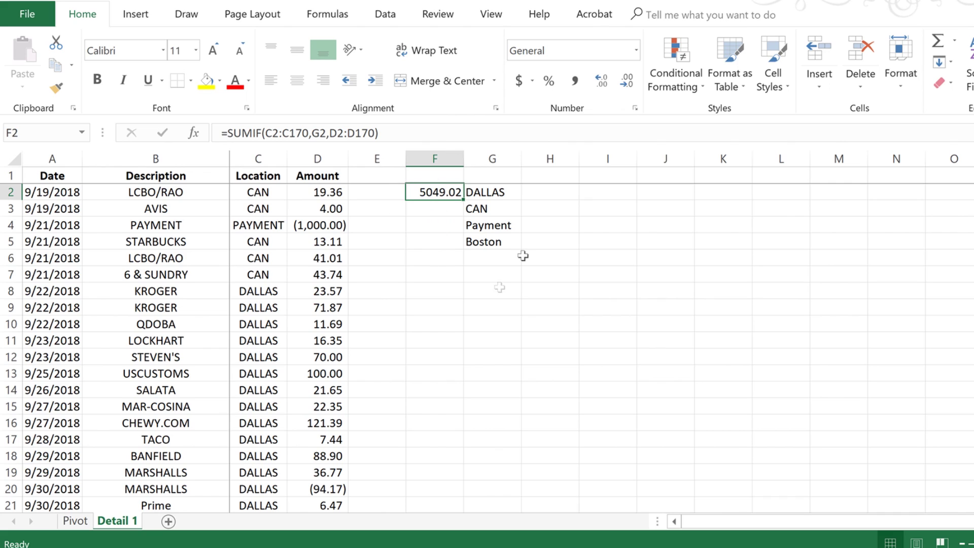
text(=sumif()
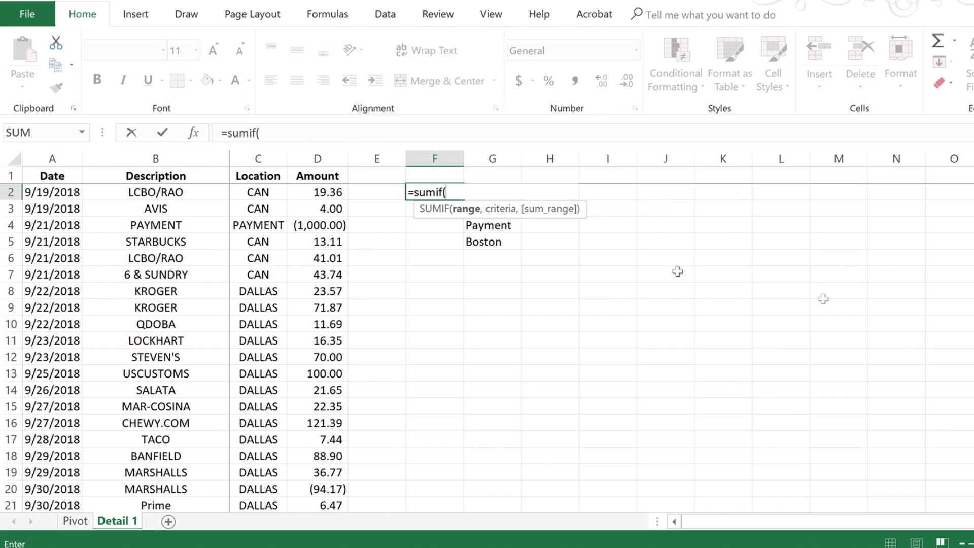
click(251, 194)
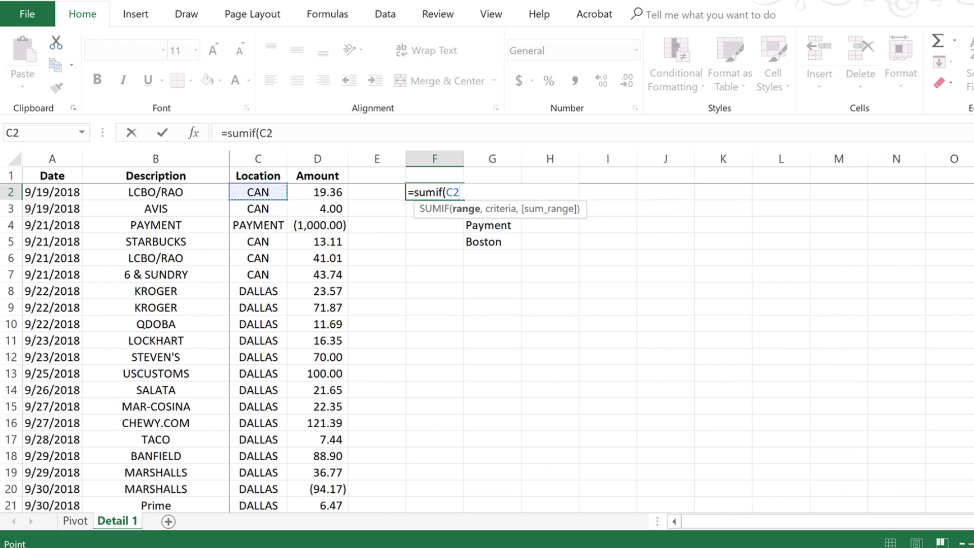
key(ctrl+shift+Down)
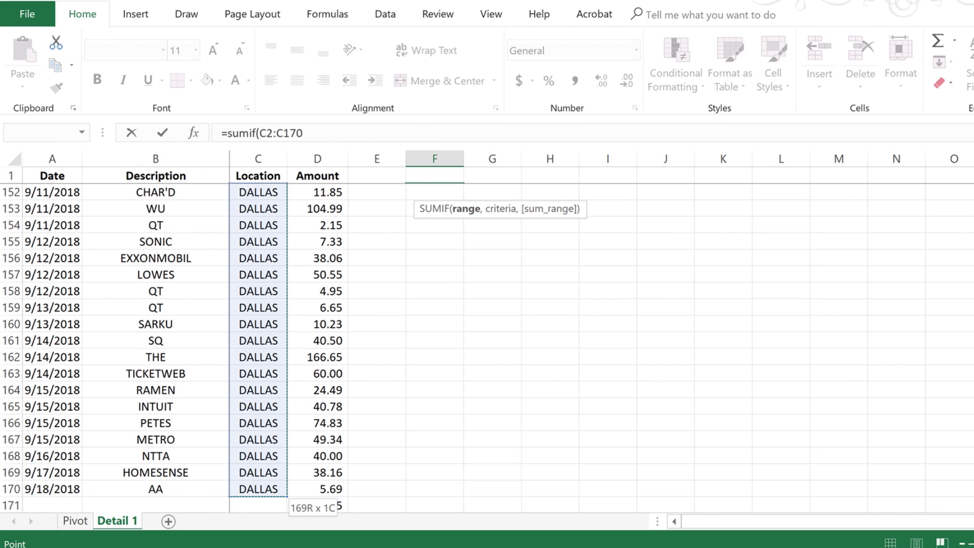
key(F4)
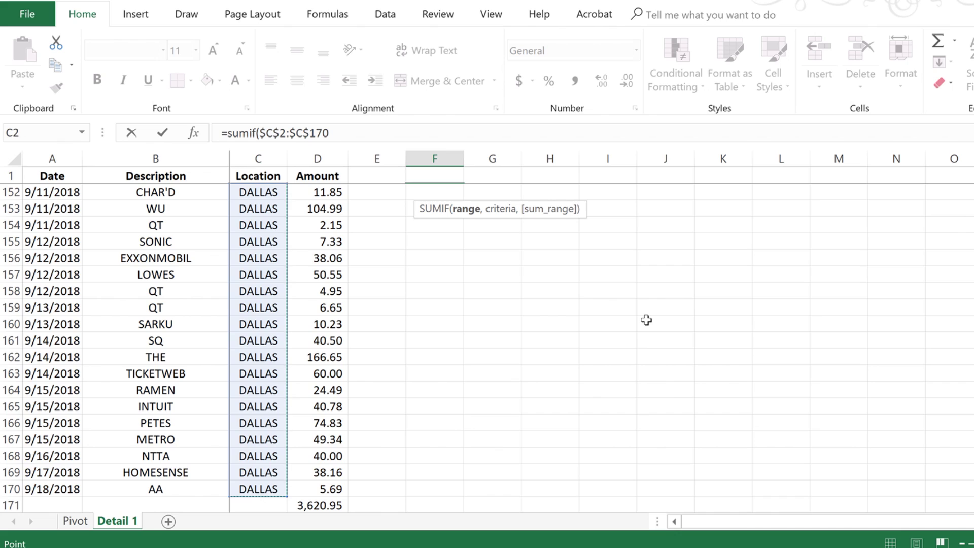
key(F4)
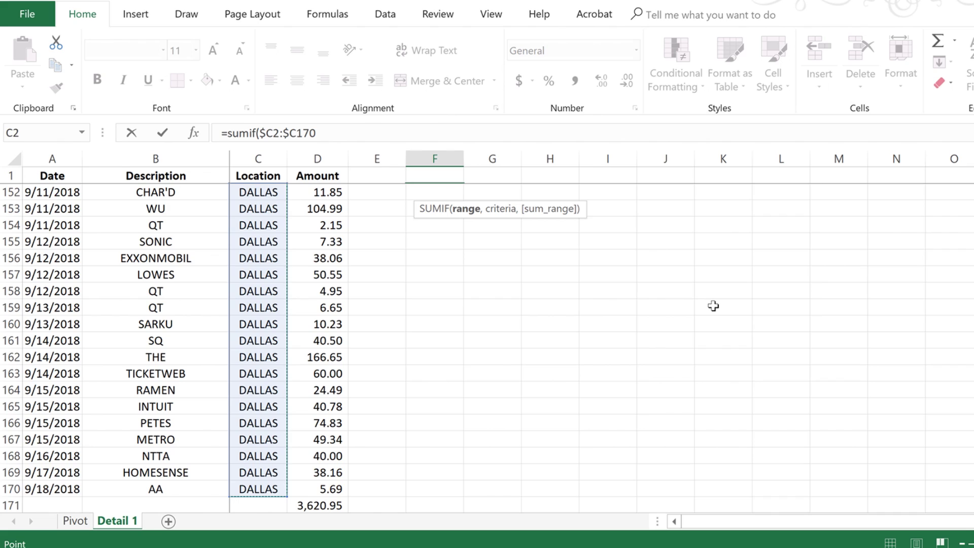
key(F4)
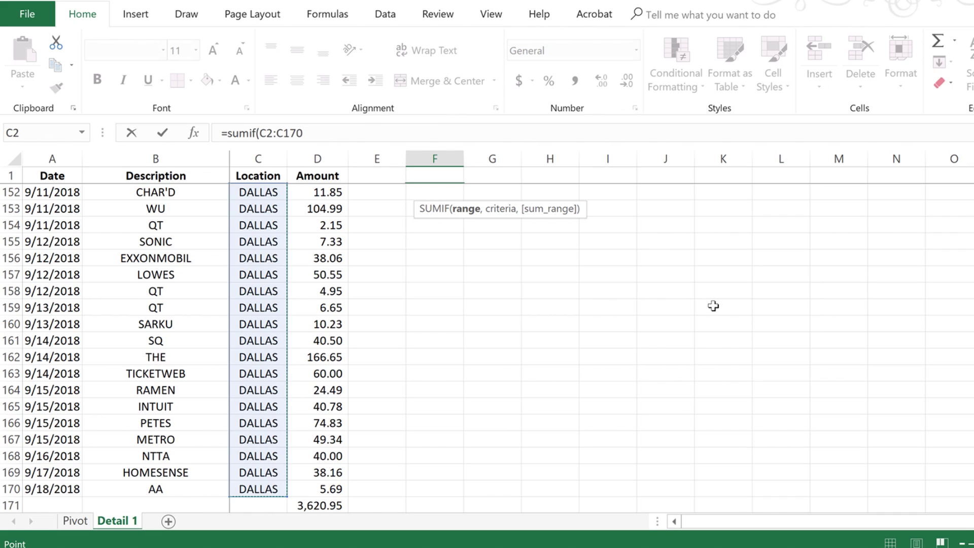
key(F4)
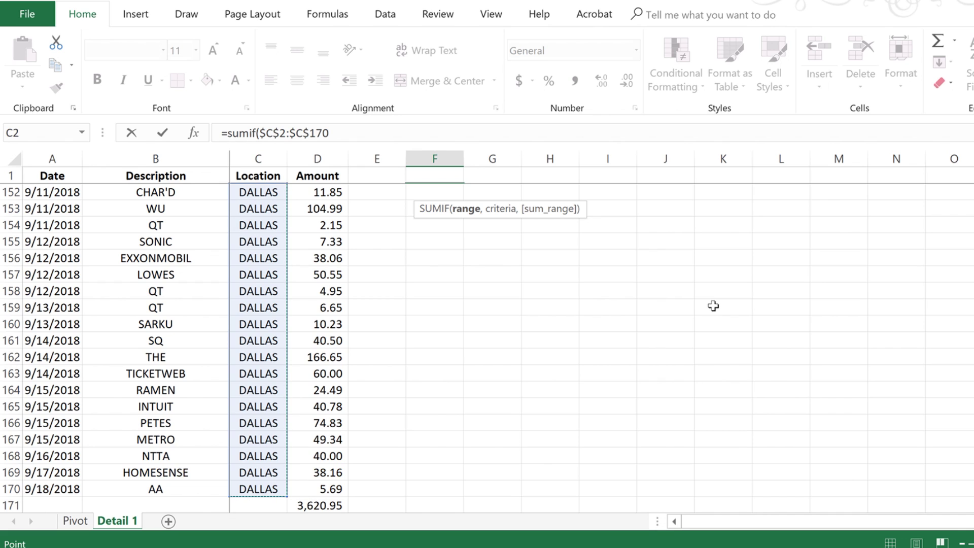
- Complete F2's SUMIF with criterion G2 and absolute sum range $D$2:$D$170, and copy it into F3:F5
text(,)
key(Right)
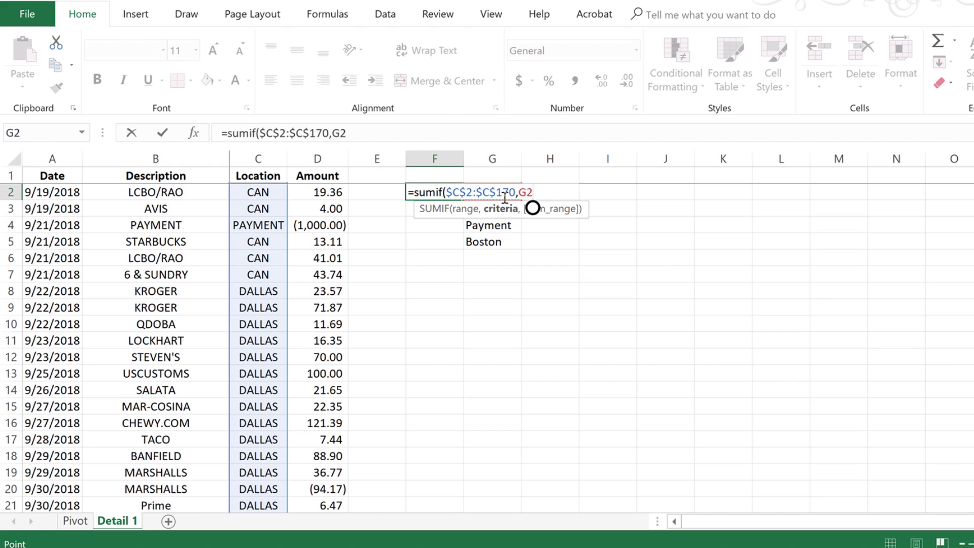
text(,)
key(Left)
key(Left)
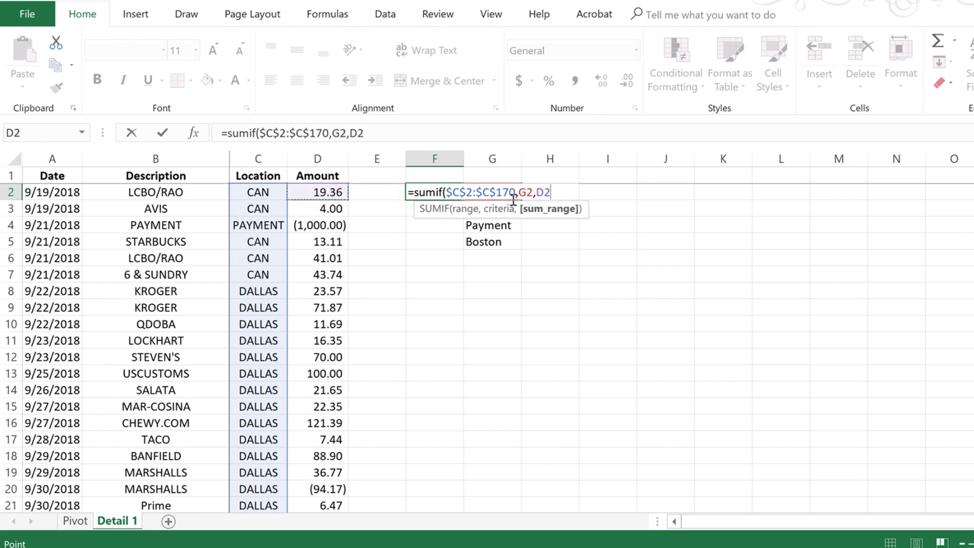
key(ctrl+shift+Down)
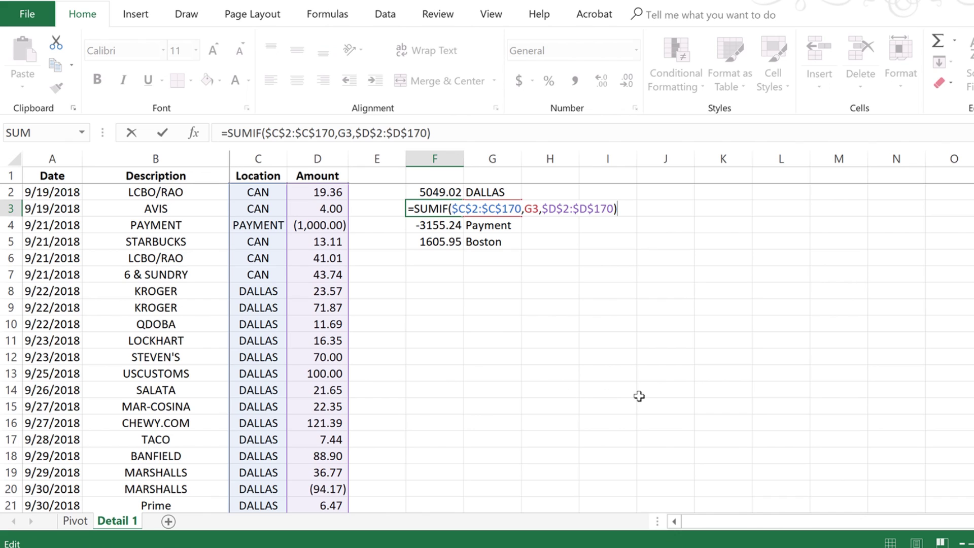
- Total the location sums F2:F5 in cell F6 with a SUM formula
key(Return)
key(F2)
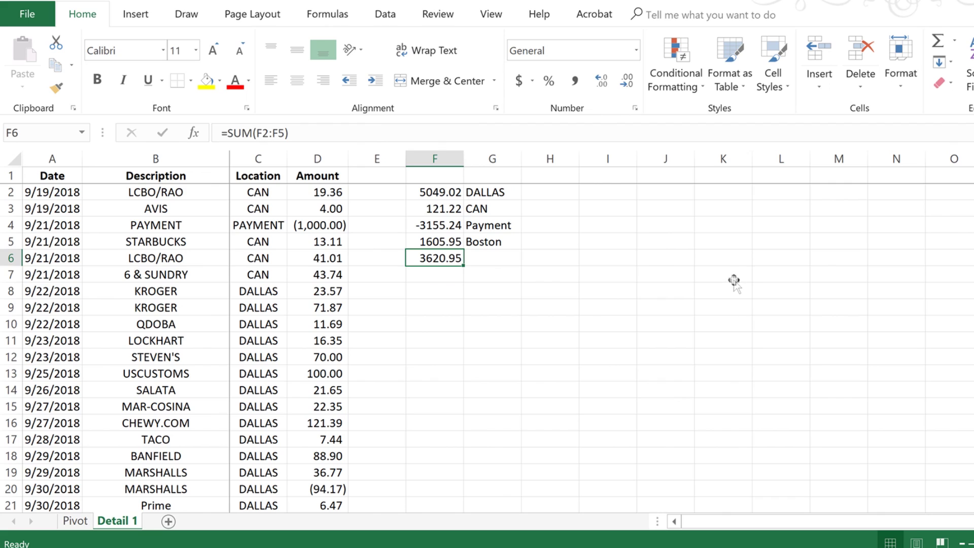
click(731, 282)
click(551, 329)
click(537, 242)
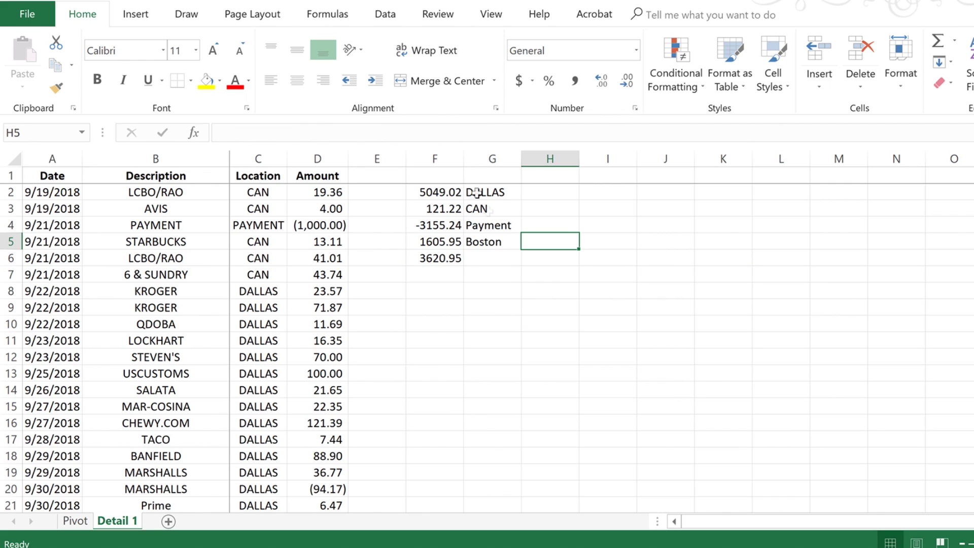
- Summarize the PivotTable by Location instead of Date and Months, and format its amounts with thousands separators and two decimals
click(75, 520)
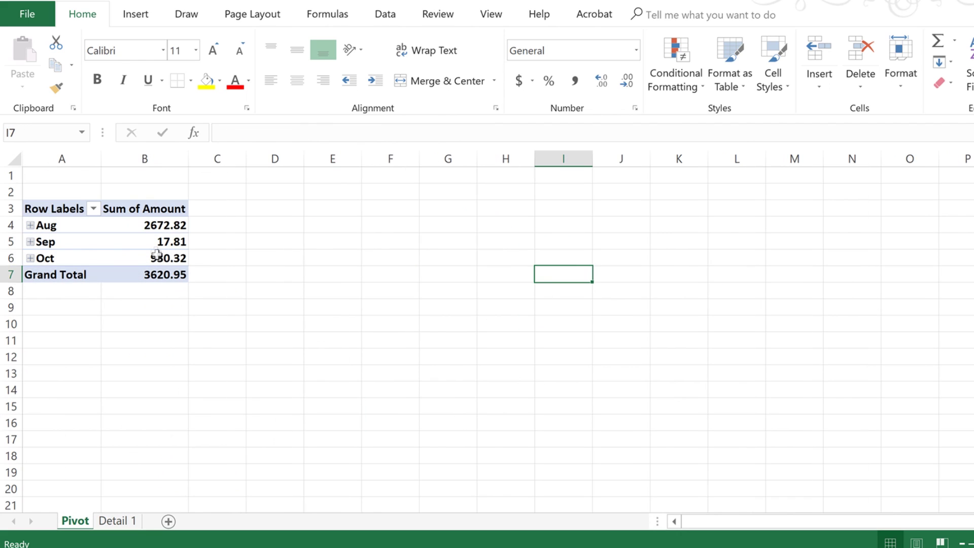
click(144, 258)
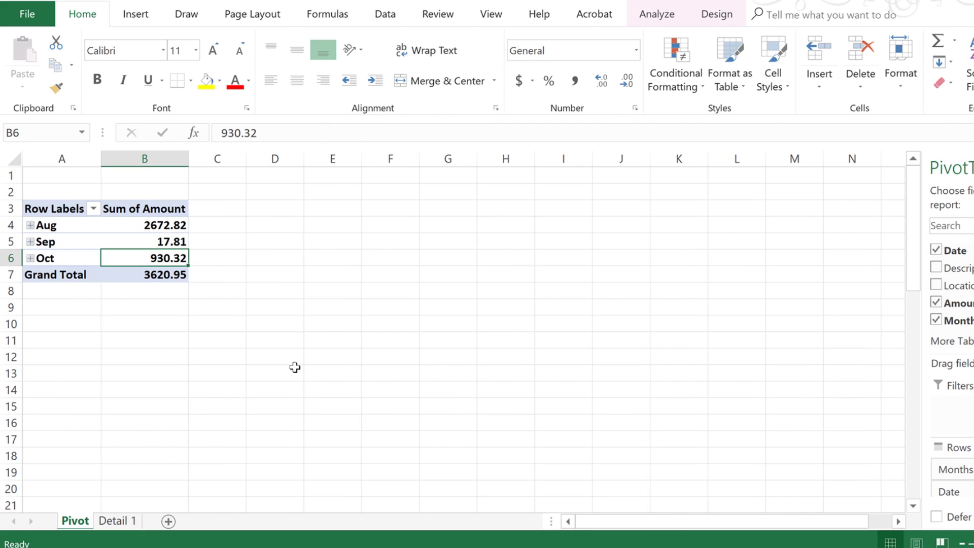
click(442, 291)
click(157, 219)
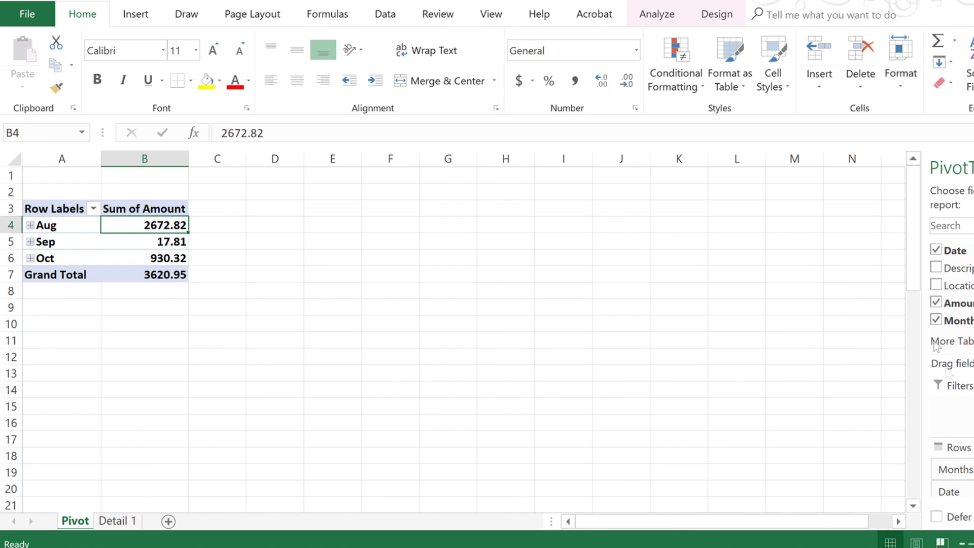
click(936, 320)
click(936, 287)
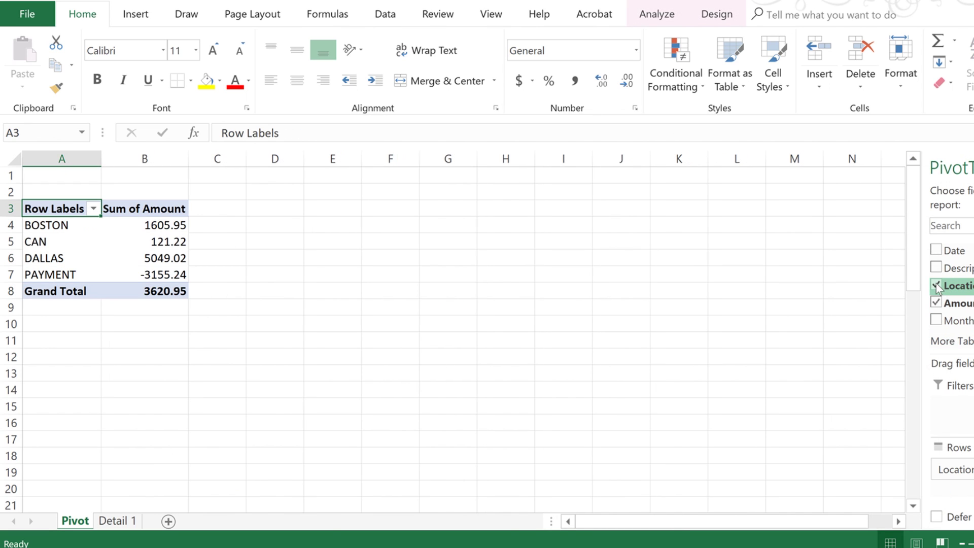
drag(61, 325, 199, 435)
click(771, 241)
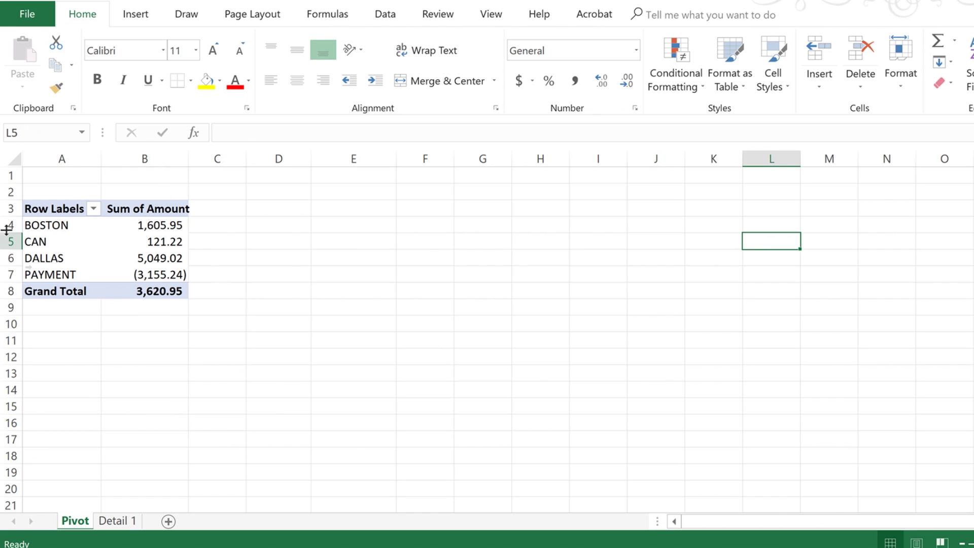
- Copy the PivotTable range A3:B8, paste it as values starting at A10, and return to the Detail 1 sheet
click(39, 214)
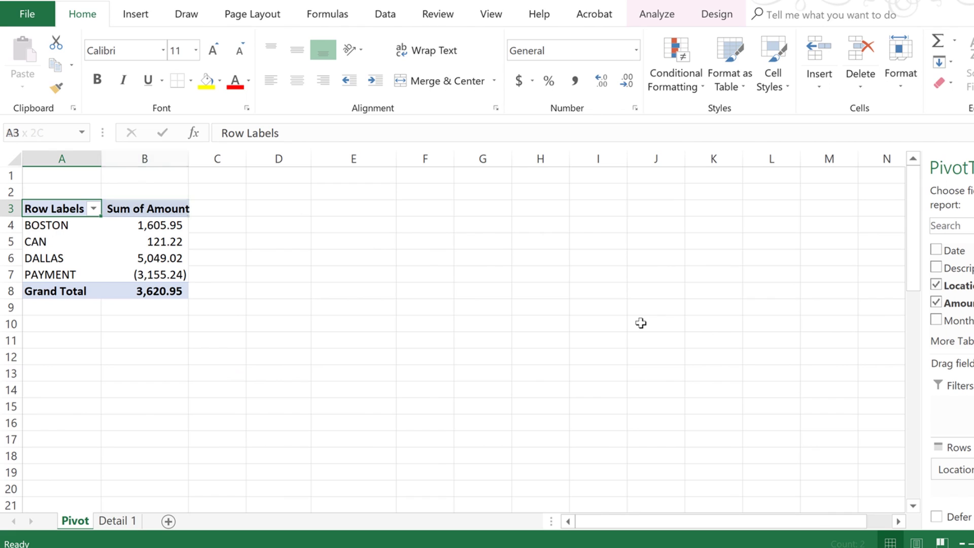
key(ctrl+shift+Right)
key(ctrl+shift+Down)
key(ctrl+c)
key(Down)
key(Down)
key(Down)
key(Down)
key(Down)
key(Down)
key(Down)
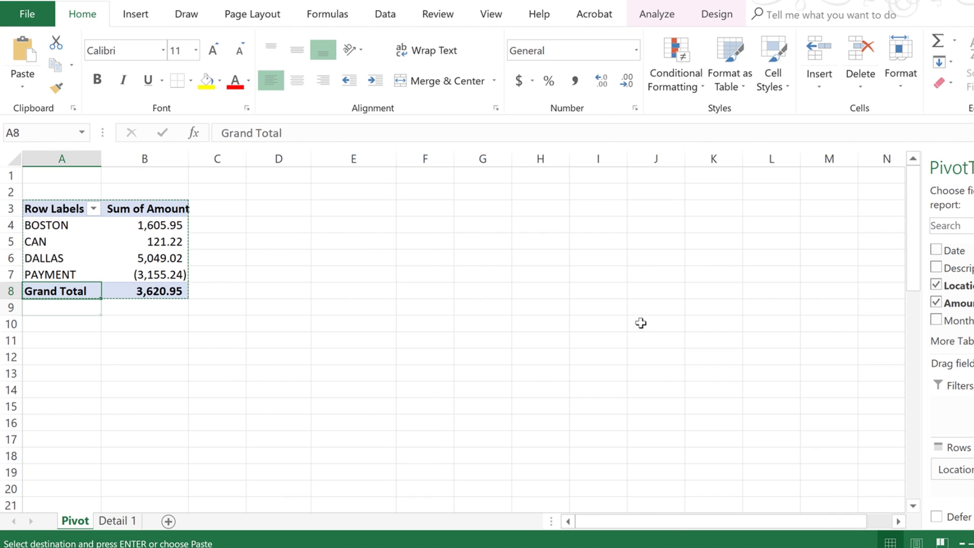
key(alt+e)
key(s)
key(v)
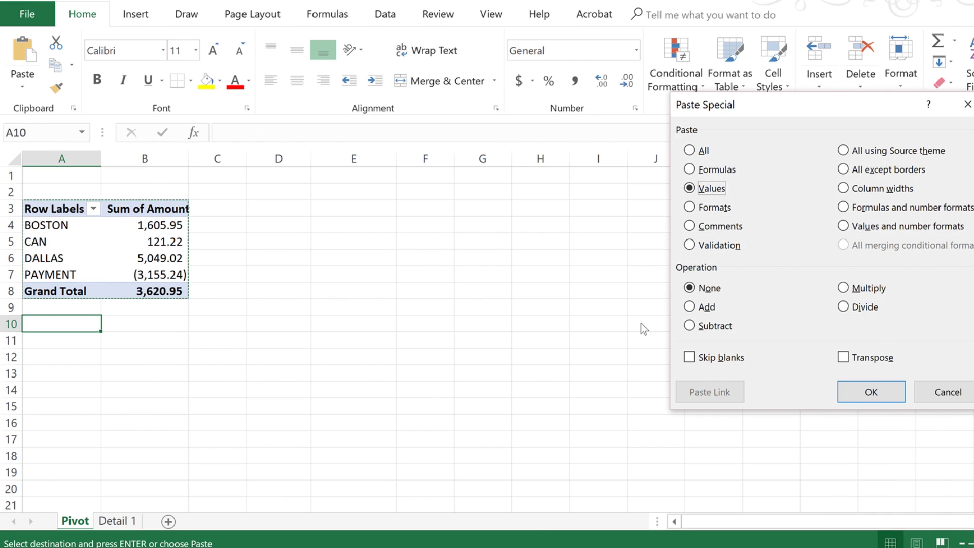
key(Return)
key(Down)
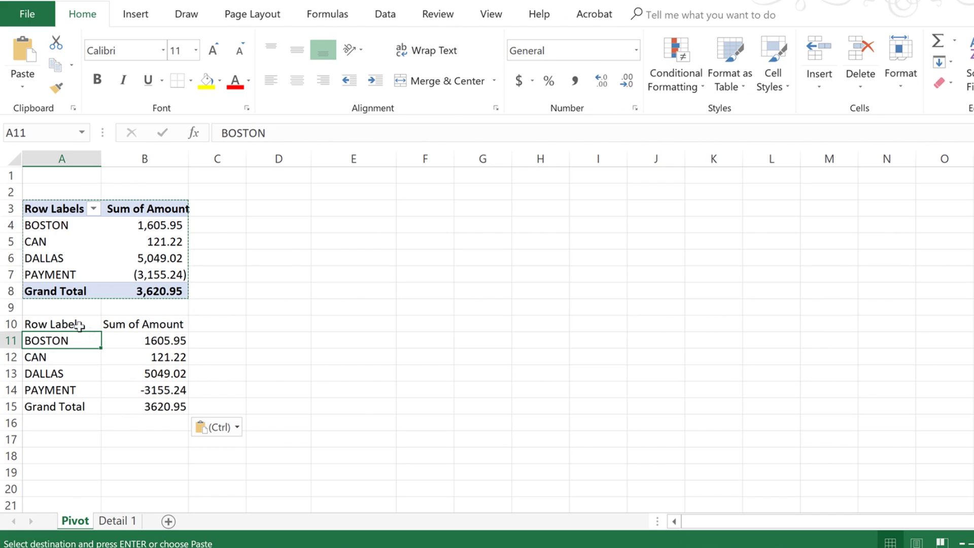
click(181, 339)
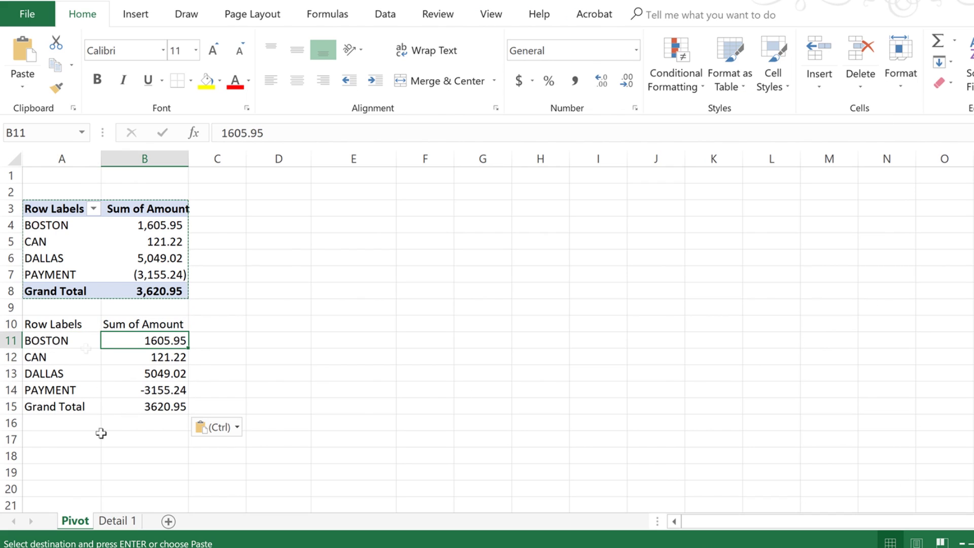
click(116, 521)
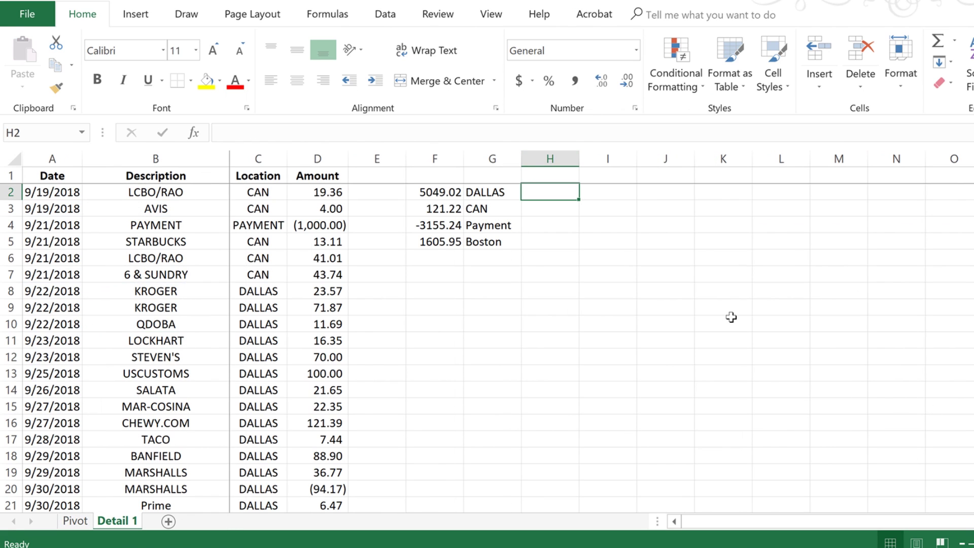
text(=vlookup()
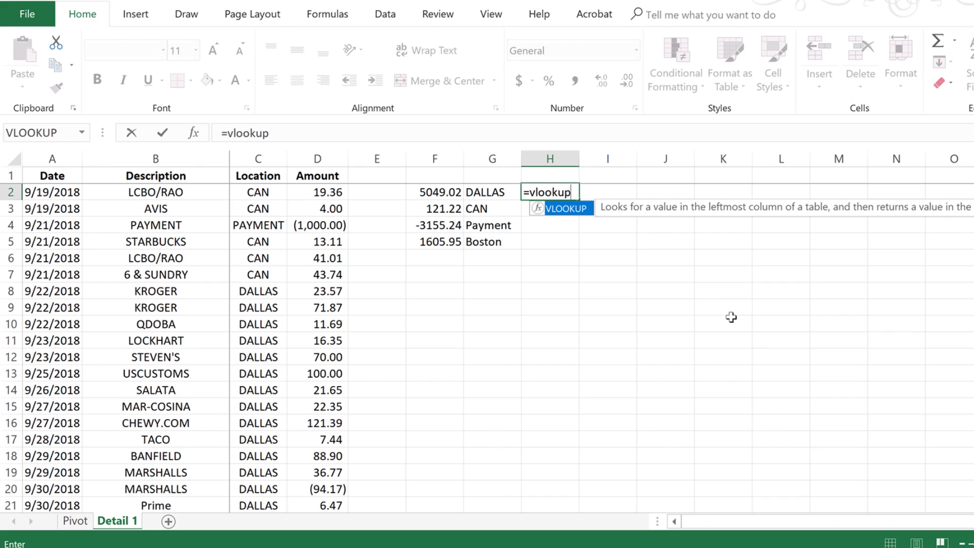
click(193, 134)
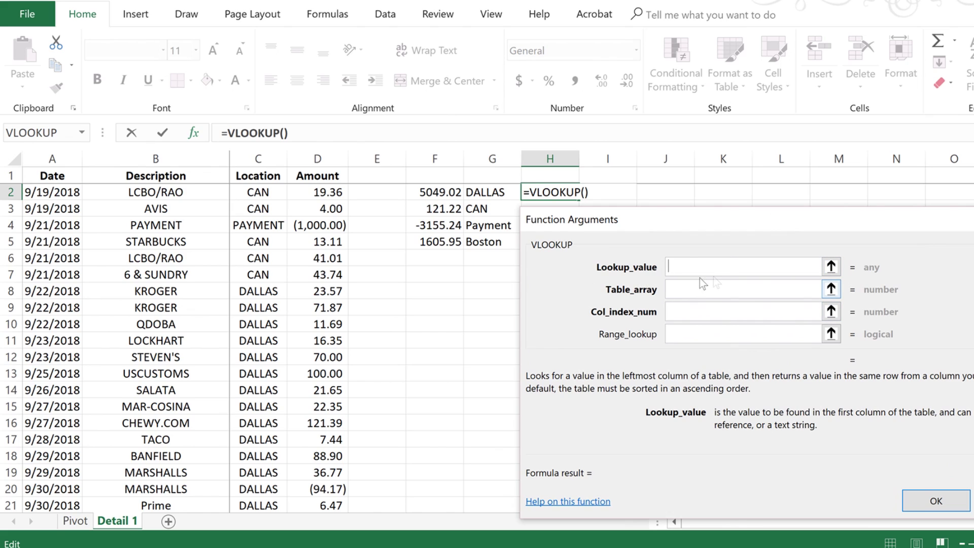
key(Escape)
- Begin a VLOOKUP formula in H2 of Detail 1 with G2 as the lookup value
text(=vlookup()
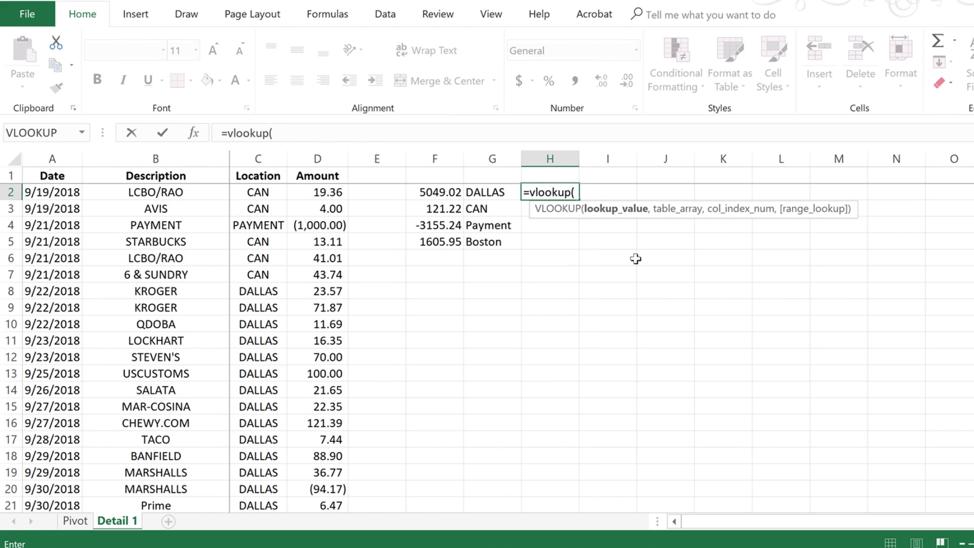
key(Left)
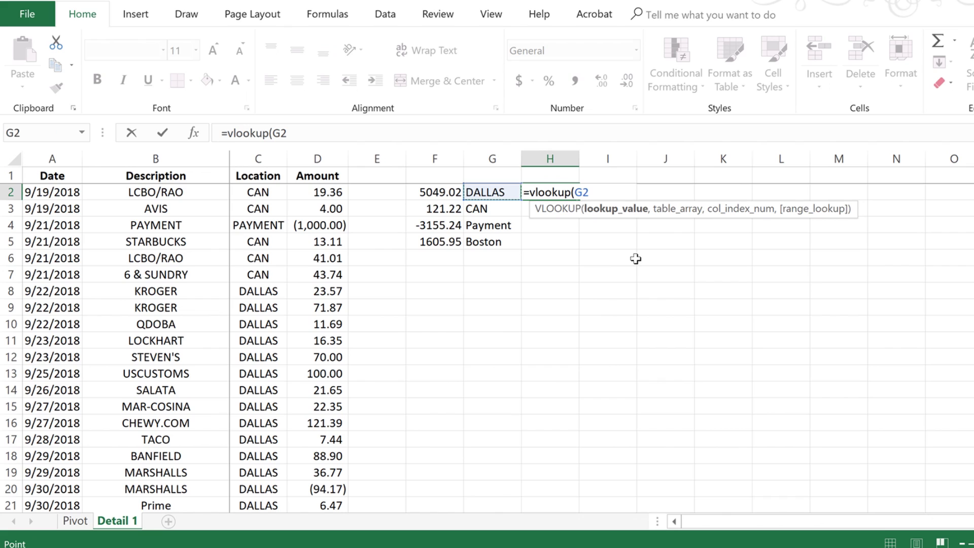
text(,)
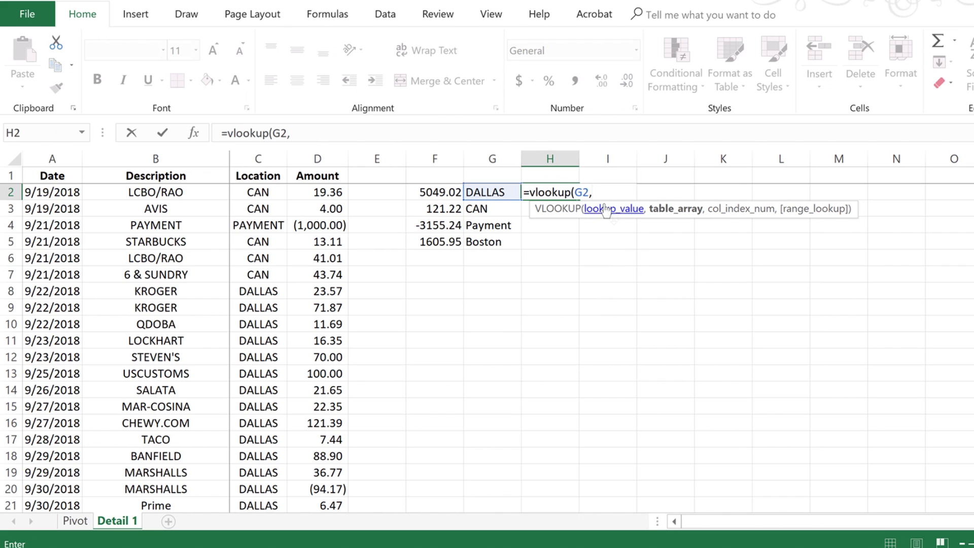
- Set the VLOOKUP's table array to the copied values in A10:B15 of the Pivot sheet, as absolute references
click(74, 522)
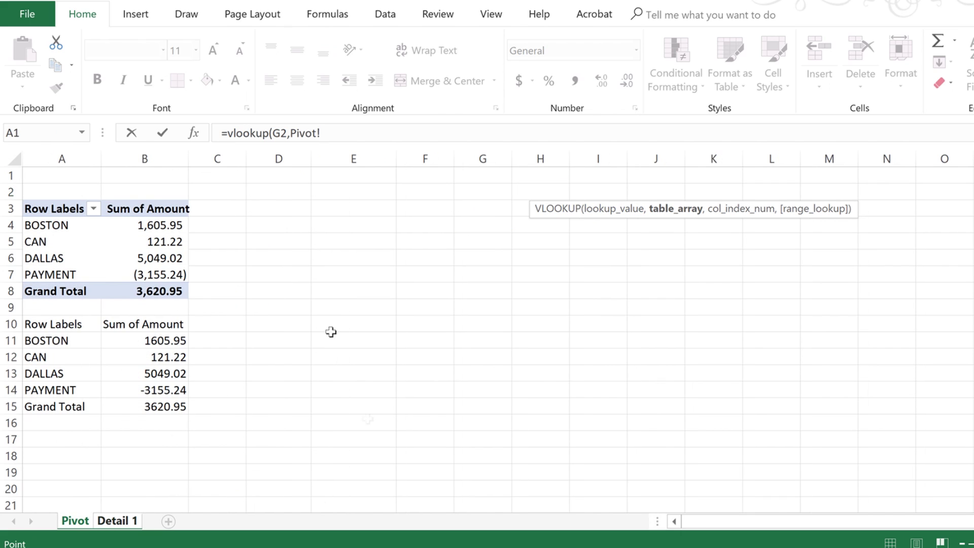
key(Down)
key(Down)
key(Down)
key(Down)
key(Down)
key(Down)
key(Down)
key(Down)
key(Down)
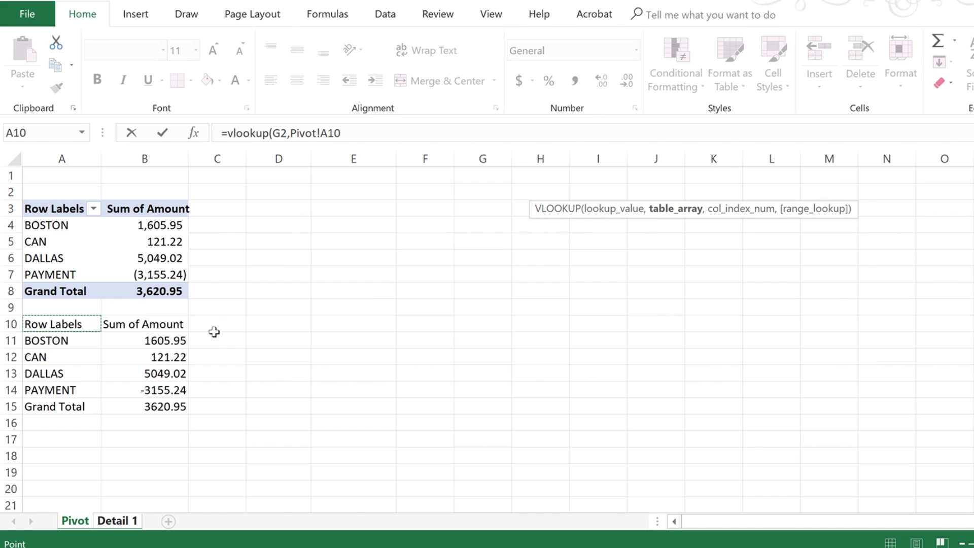
key(shift+Right)
key(shift+Down)
key(shift+Down)
key(shift+Down)
key(shift+Down)
key(shift+Down)
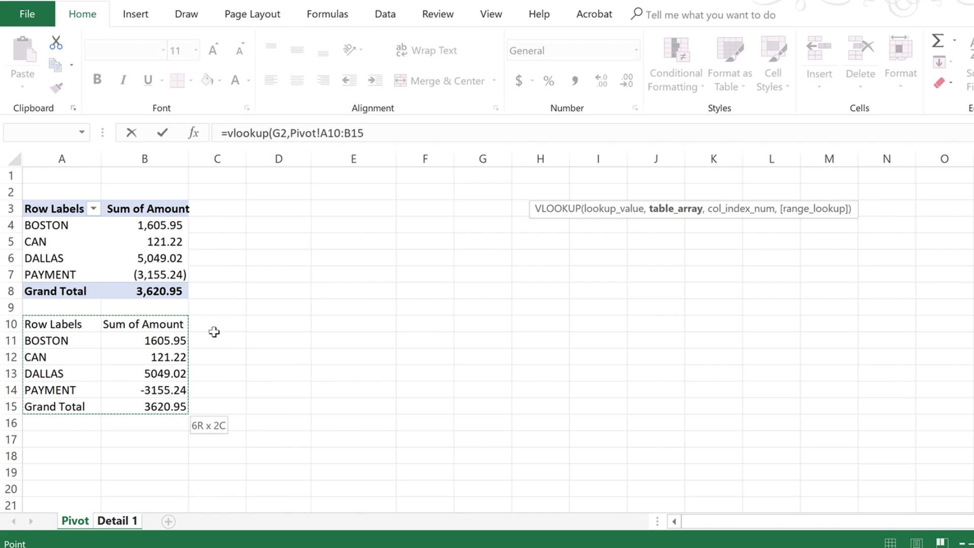
key(F4)
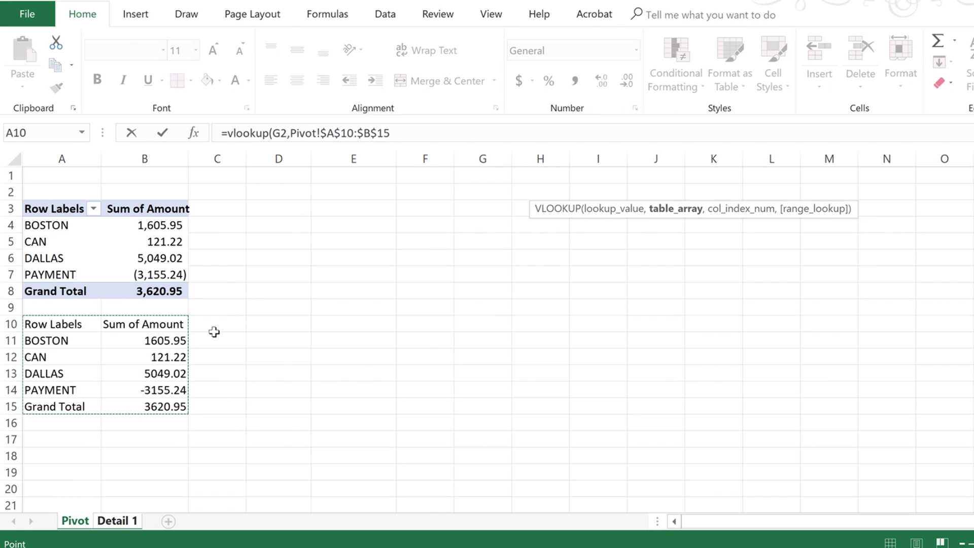
- Complete the VLOOKUP with column index 2 and FALSE for an exact match, and fill it down from H2 to H5
text(,)
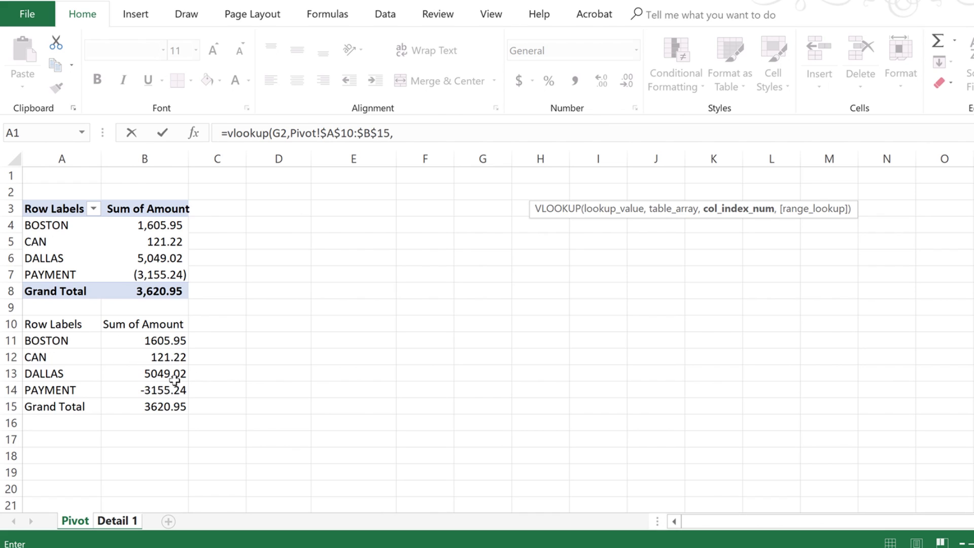
text(2,)
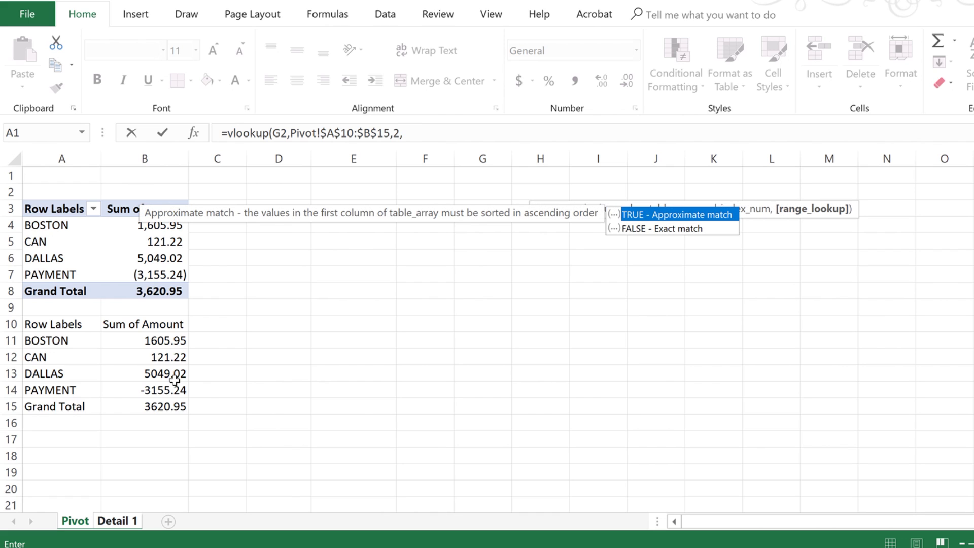
text(false))
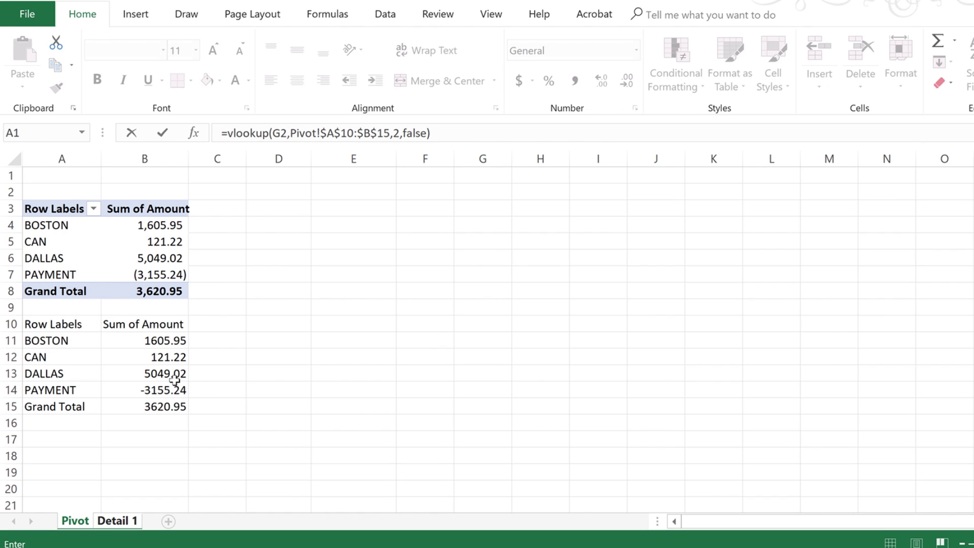
key(Return)
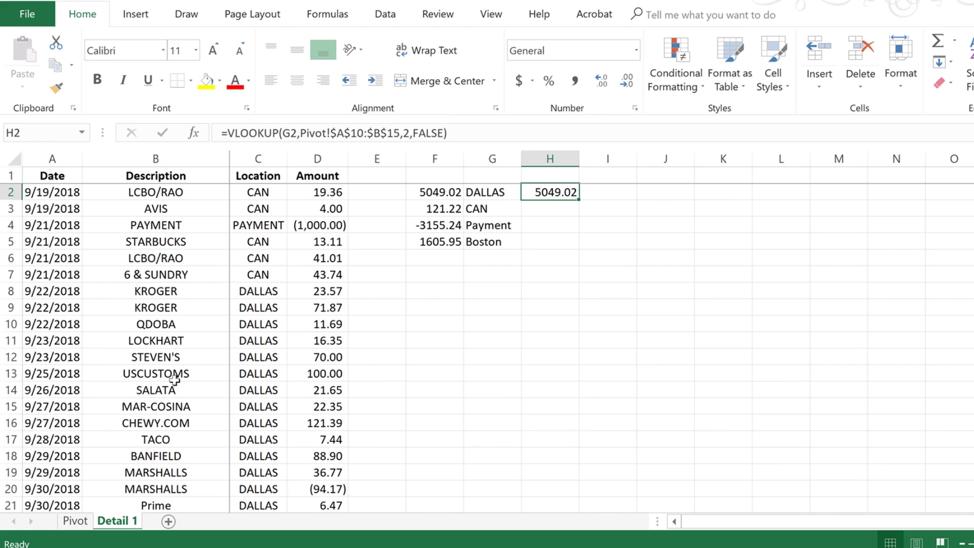
double_click(579, 199)
- Compare the lookup results for CAN, Payment and Boston on Detail 1 with the copied values on the Pivot sheet
click(491, 209)
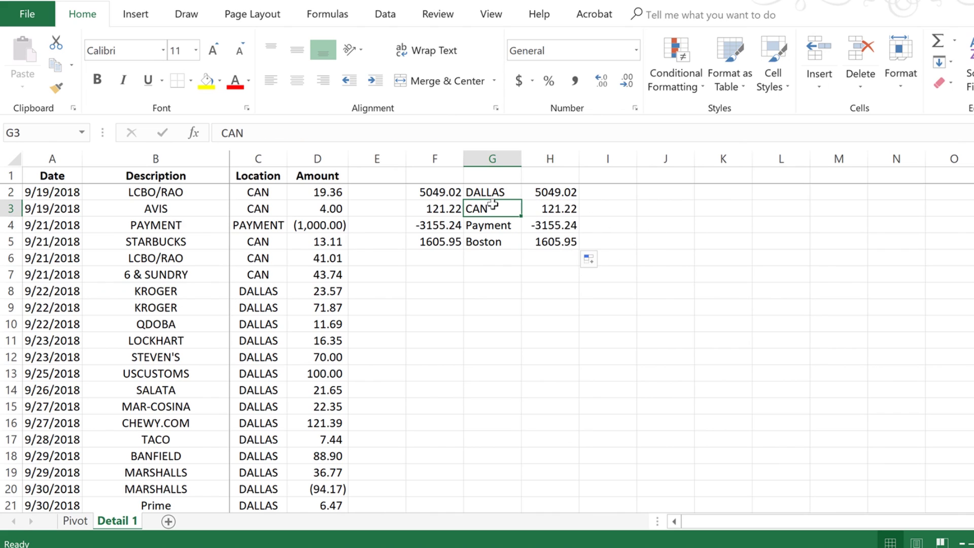
click(75, 521)
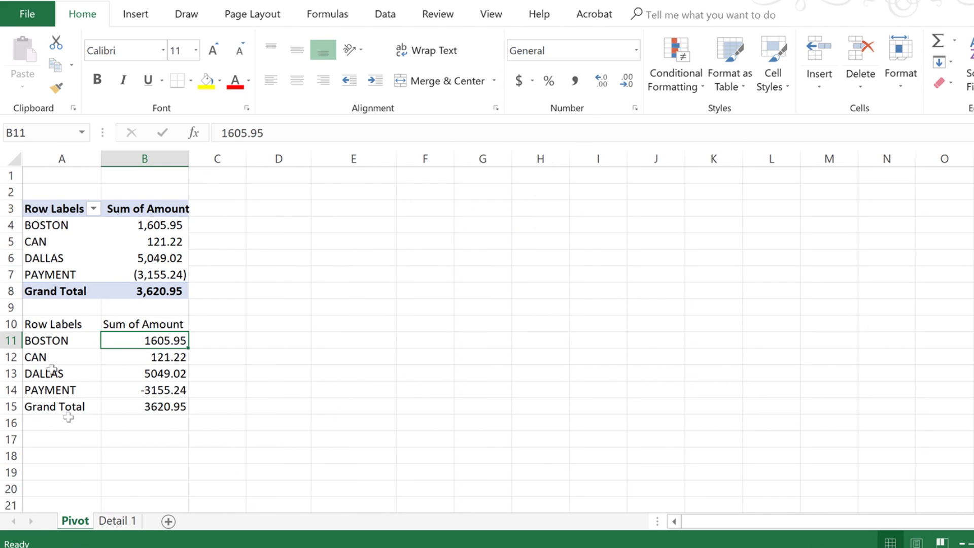
click(133, 358)
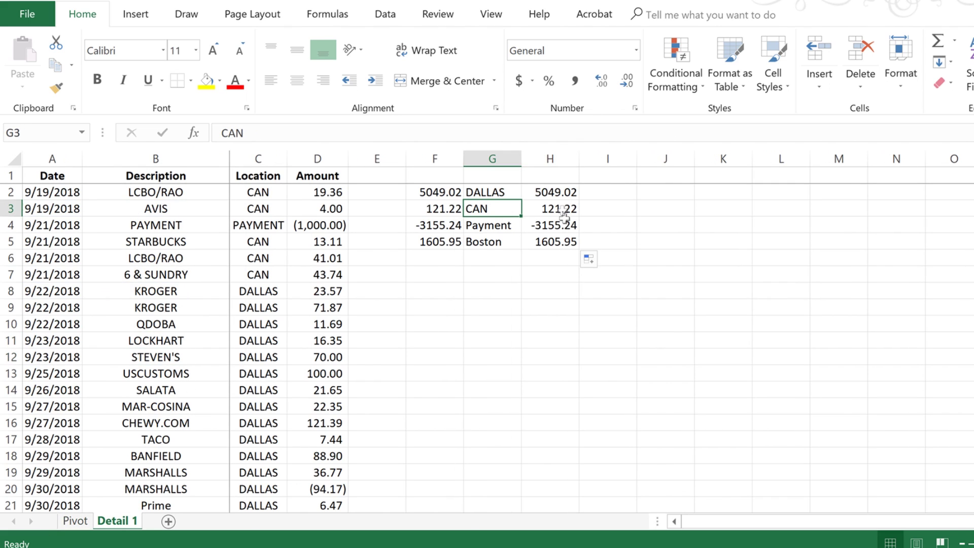
click(560, 225)
click(72, 521)
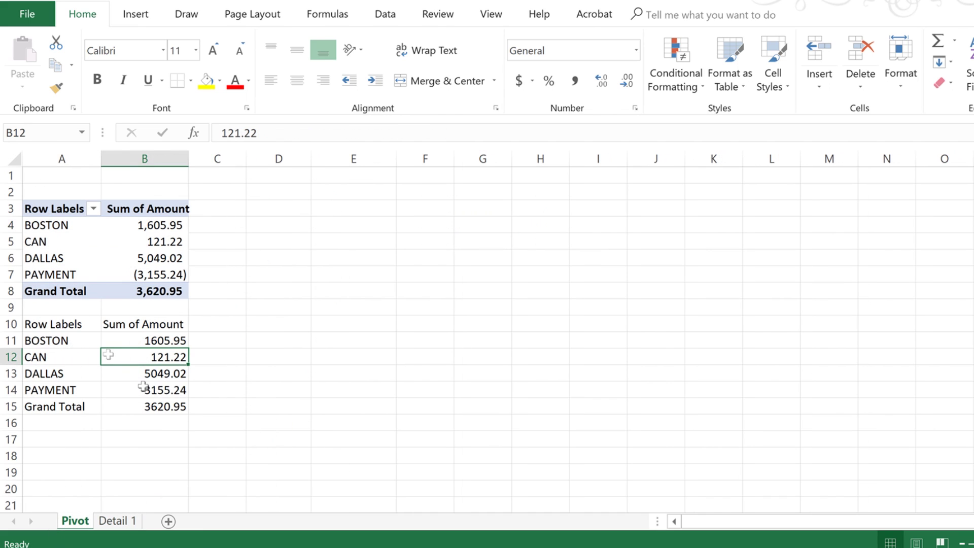
click(141, 388)
click(118, 520)
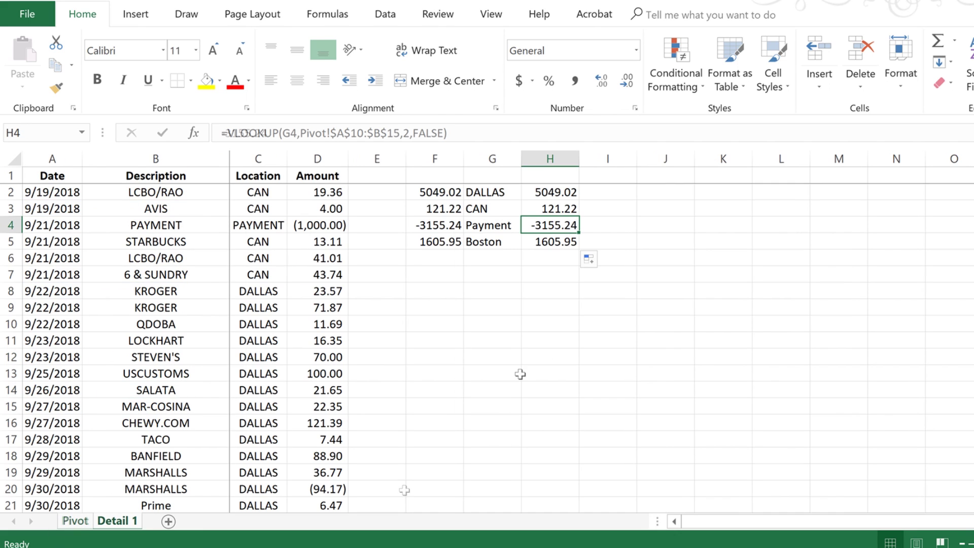
click(552, 241)
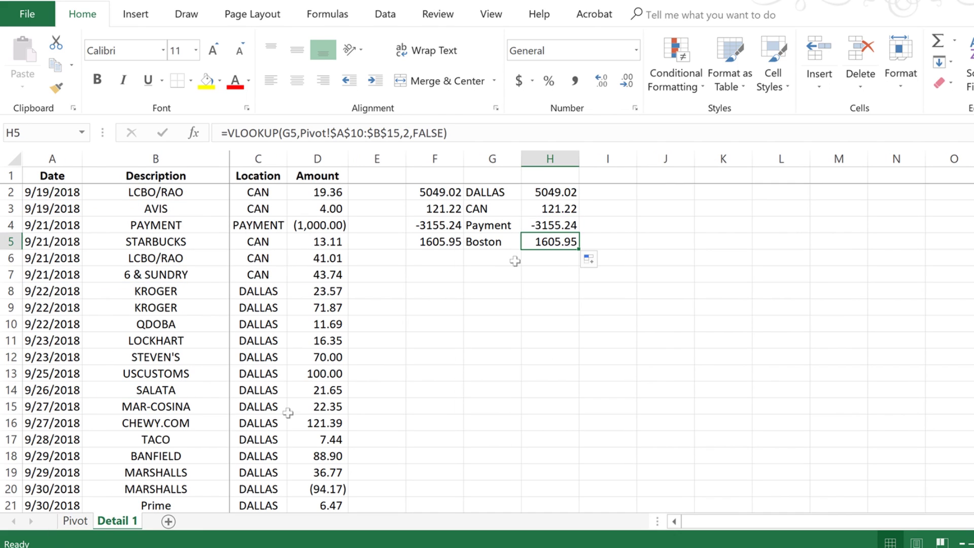
click(73, 520)
click(171, 343)
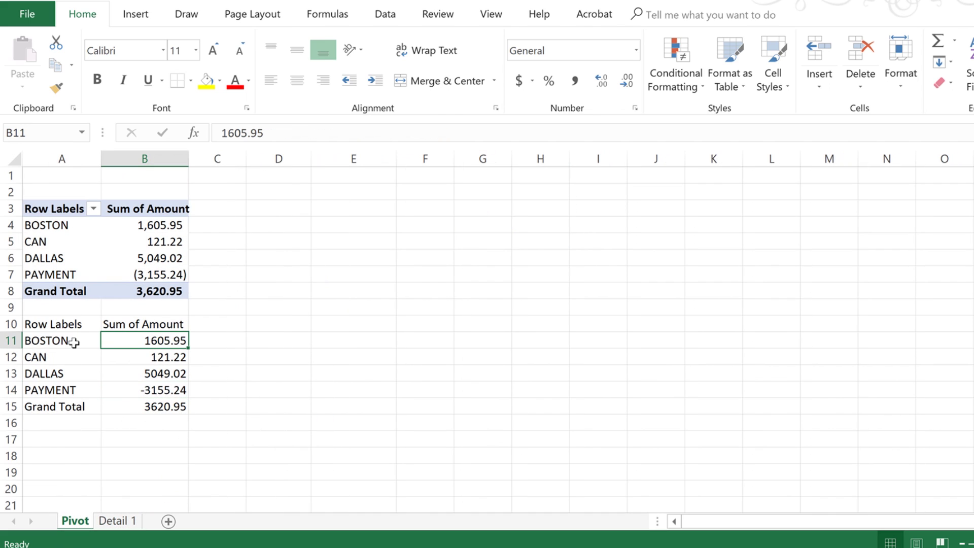
click(143, 520)
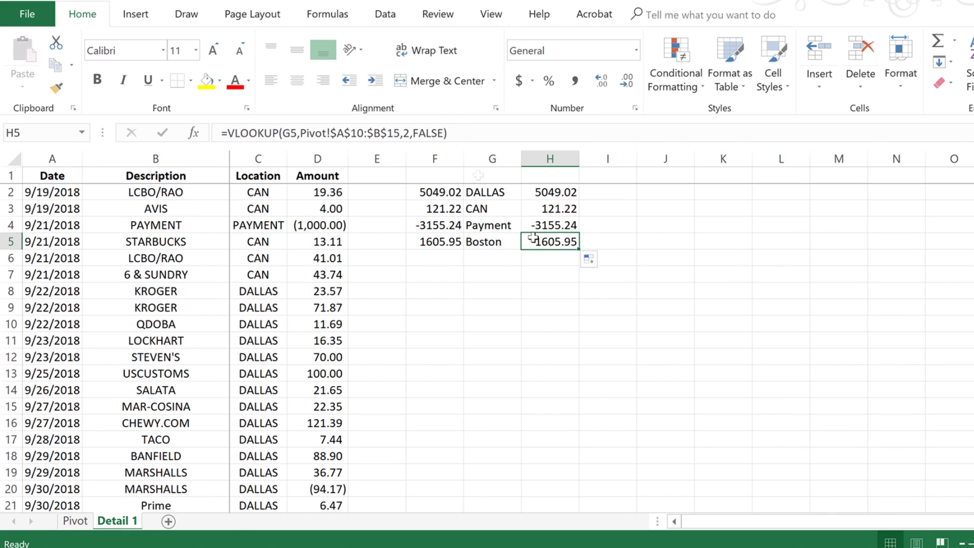
- Review the VLOOKUP formula in H2 of Detail 1 against its table range on the Pivot sheet
key(Up)
key(Up)
key(Up)
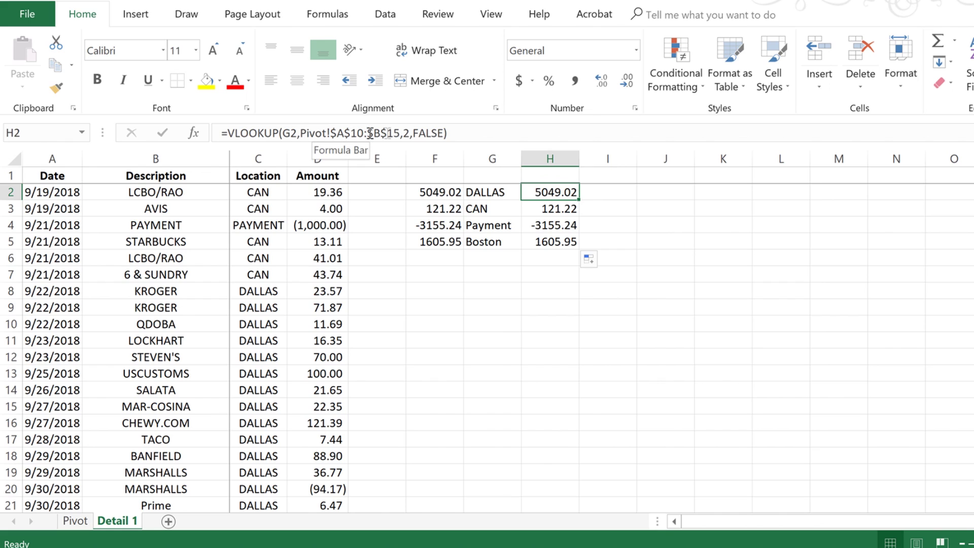
click(75, 521)
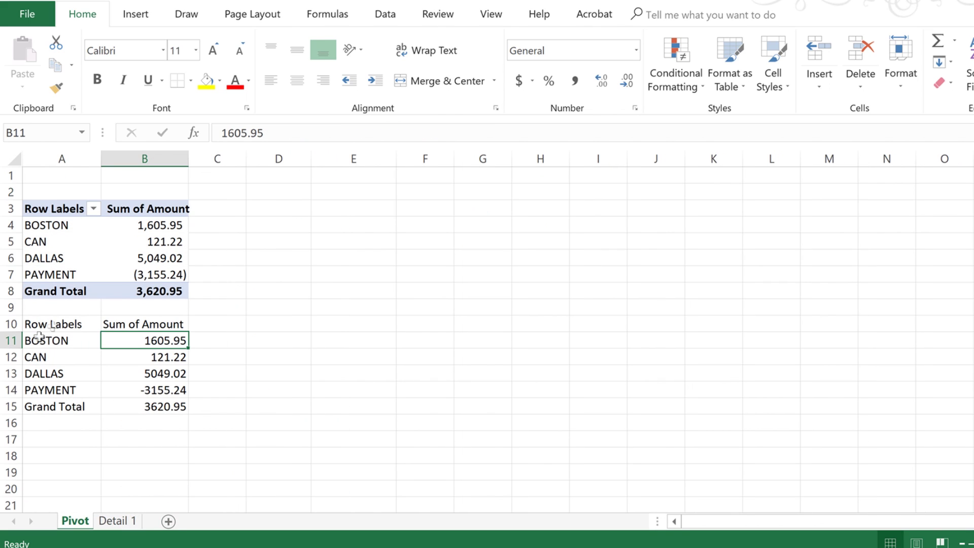
key(ctrl+Page_Down)
click(75, 521)
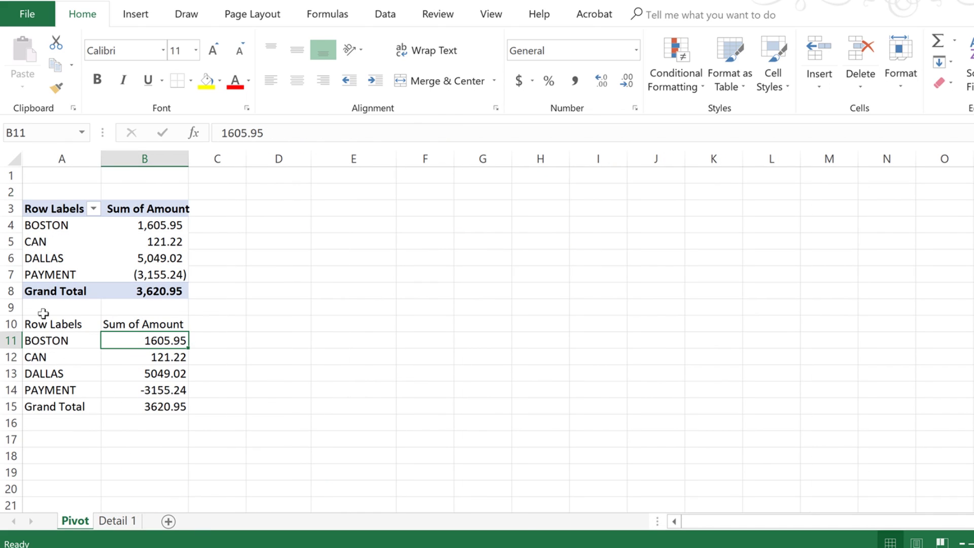